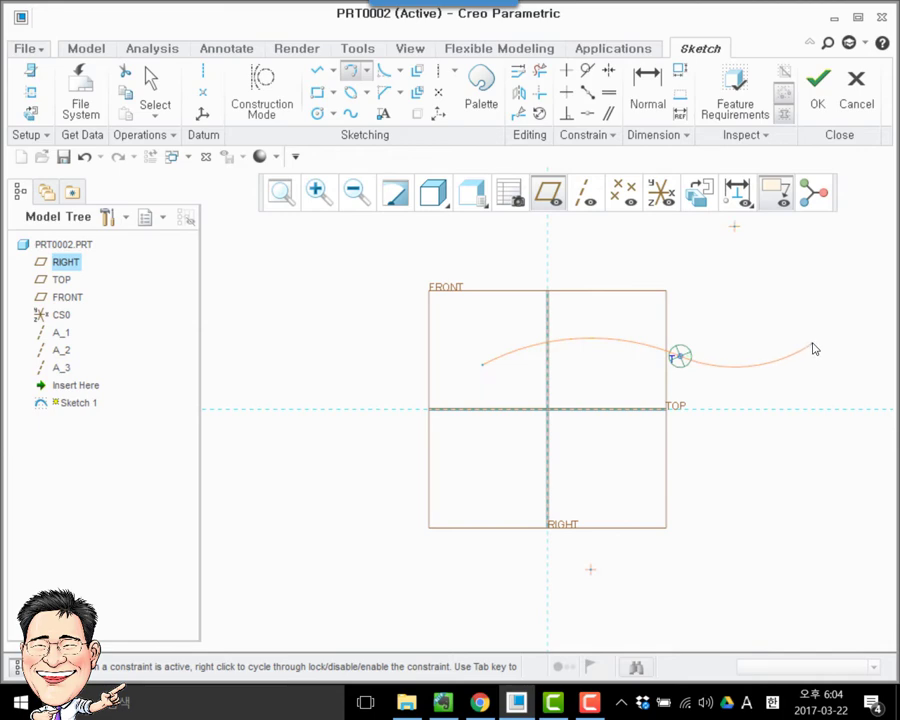
- Finish the second arc tangent to the first, with a radius of about 301 and its endpoint about 140 above the TOP reference
click(813, 346)
middle_click(813, 346)
scroll(617, 364, down, 1)
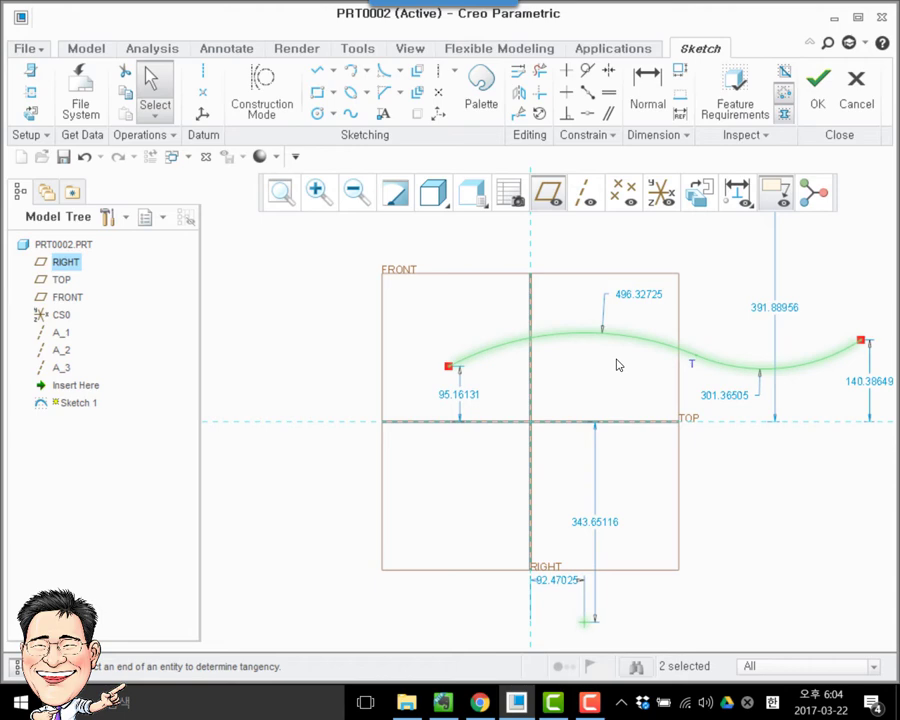
scroll(456, 407, up, 3)
click(578, 441)
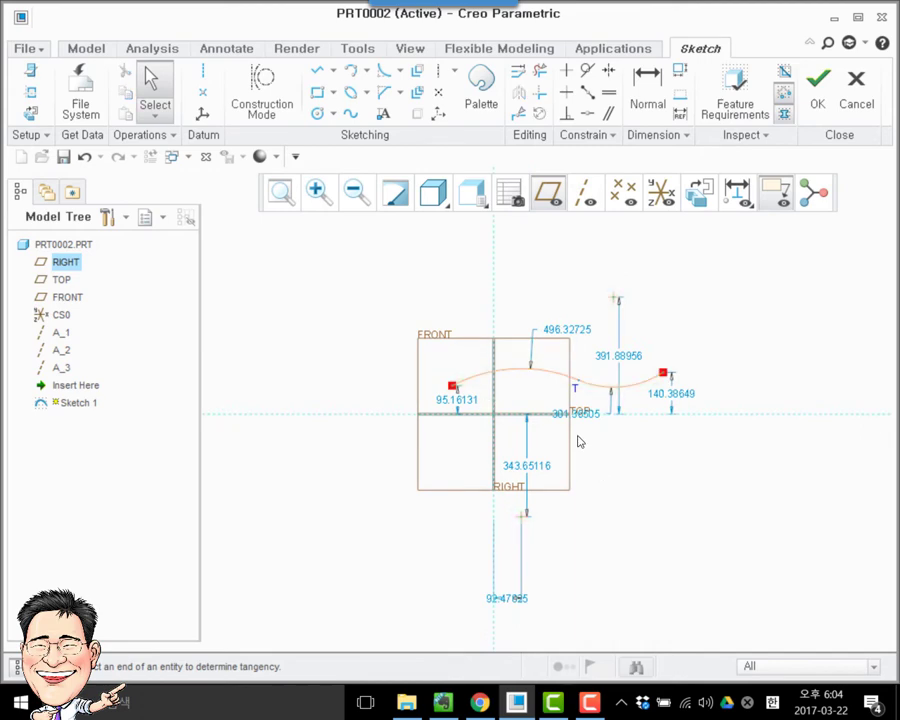
- Select the whole sketch for dimension modification and try to set the second arc's endpoint height to 15
drag(352, 257, 726, 622)
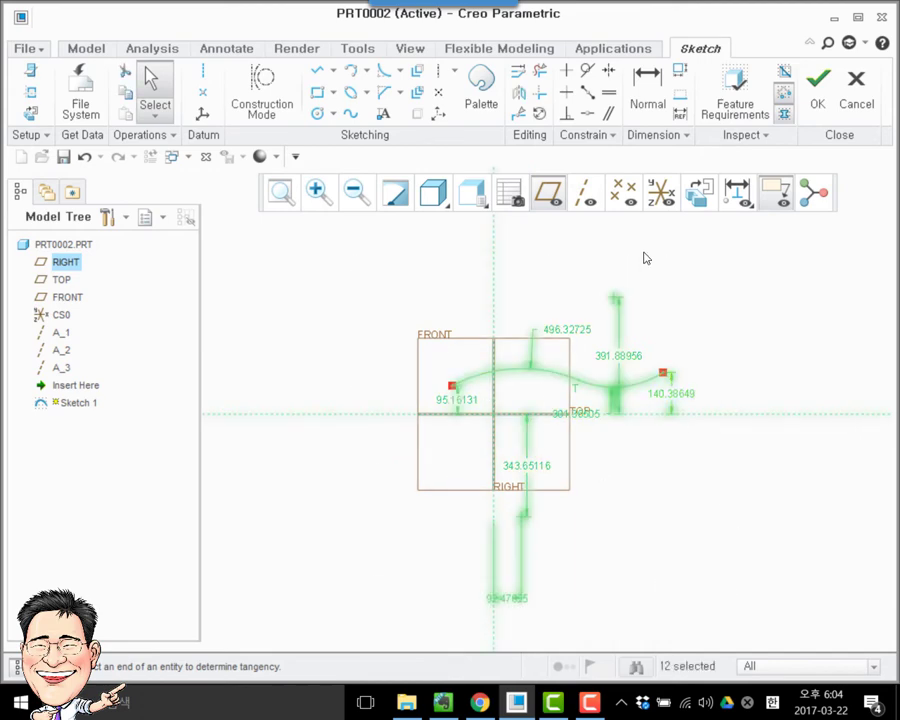
click(517, 70)
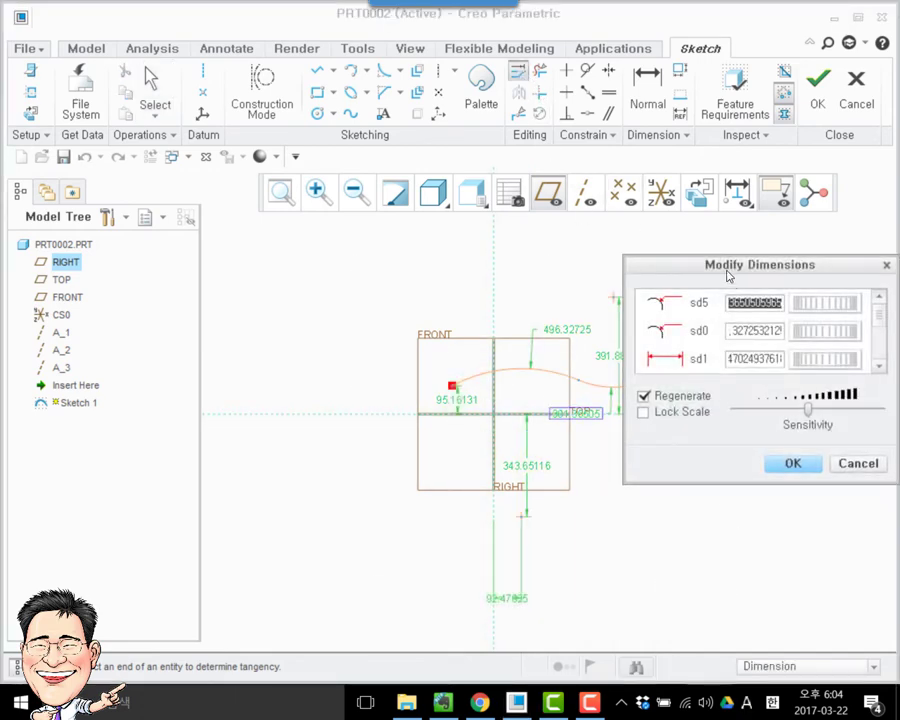
drag(727, 275, 246, 307)
click(268, 365)
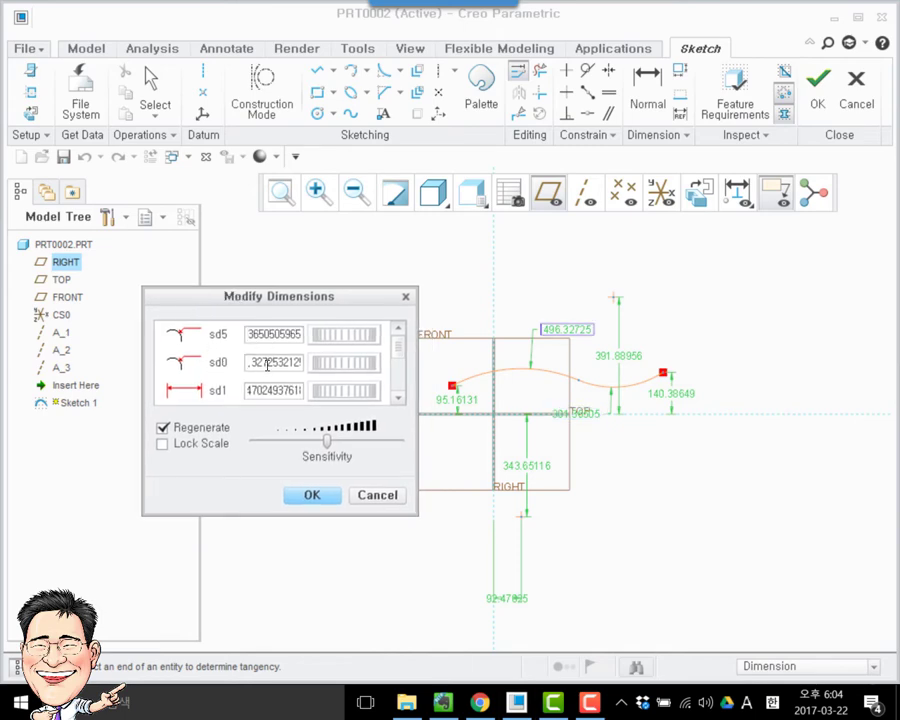
click(268, 390)
click(267, 388)
drag(401, 344, 397, 359)
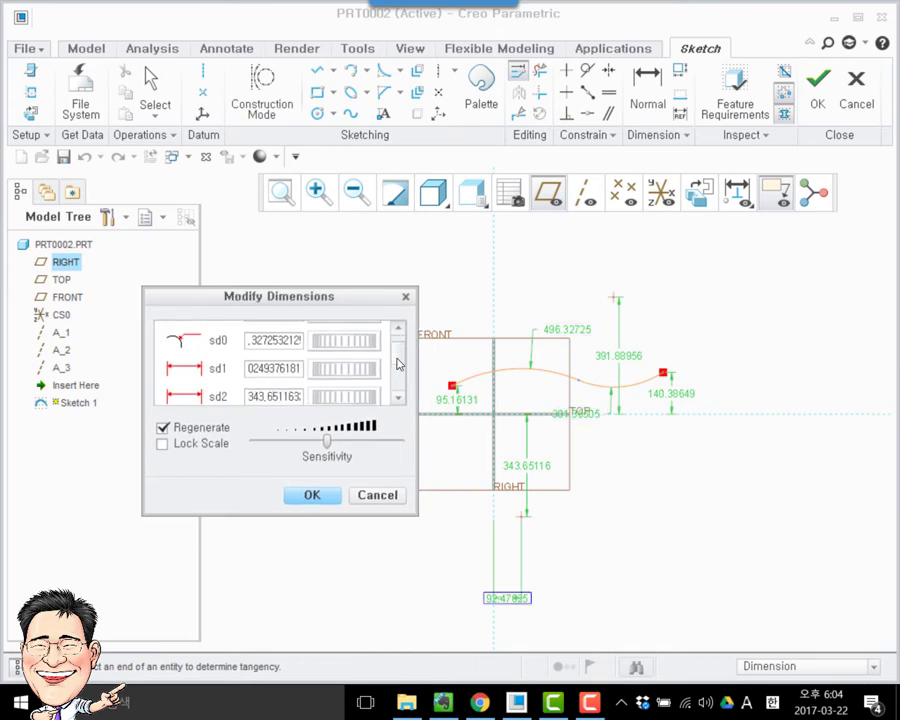
scroll(398, 365, down, 3)
click(265, 391)
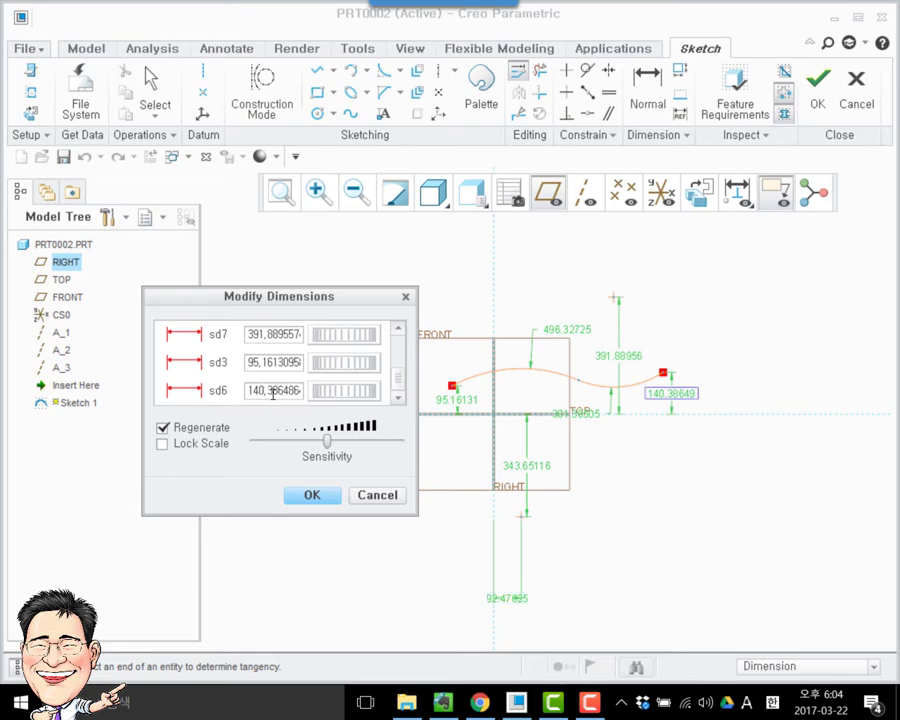
double_click(272, 391)
text(15)
key(Return)
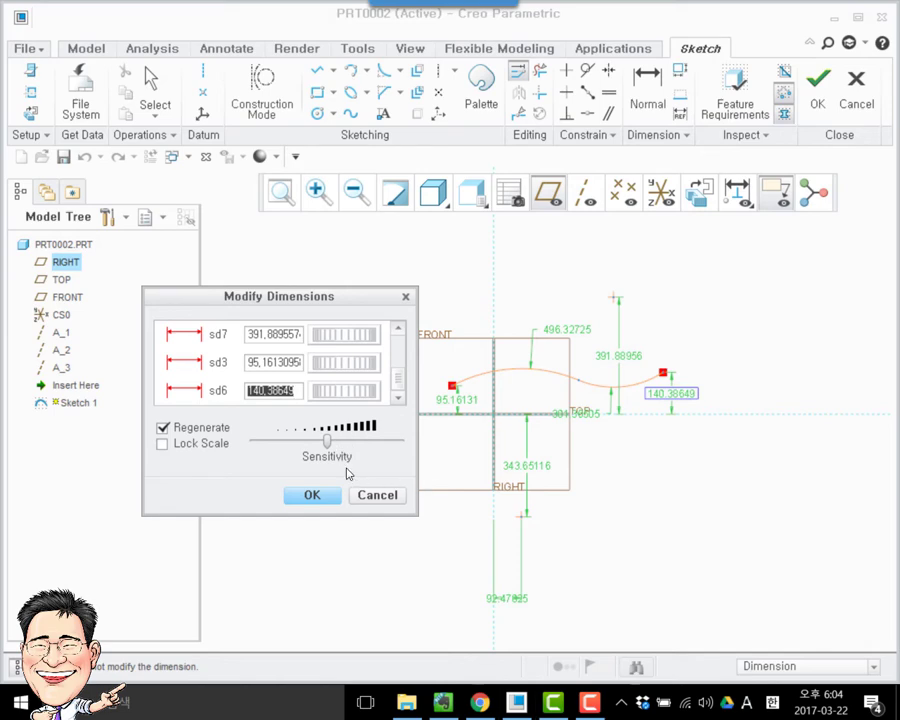
- Lock the scale and set the second arc's endpoint height to 15, rescaling all the selected dimensions together
click(170, 443)
double_click(285, 390)
text(15)
key(Return)
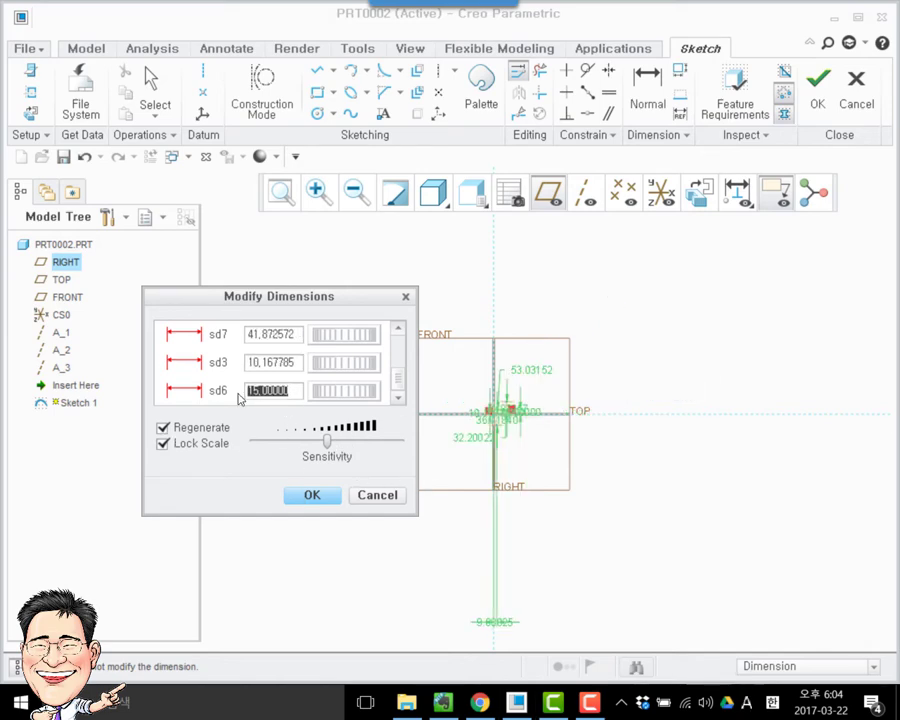
click(312, 495)
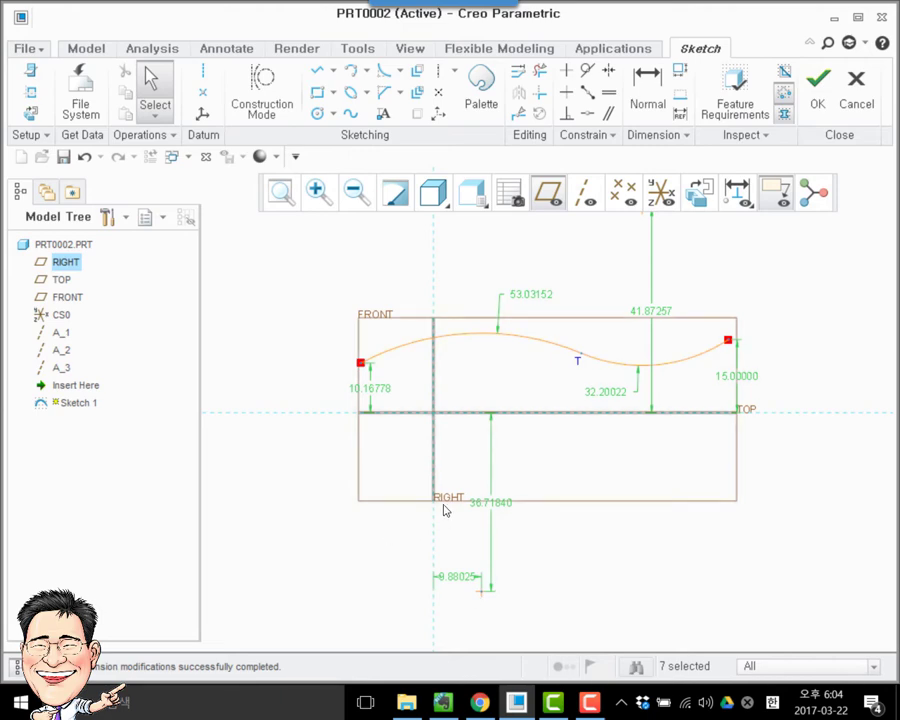
- Set the horizontal distance from the vertical reference to the first arc's center to 48
double_click(465, 577)
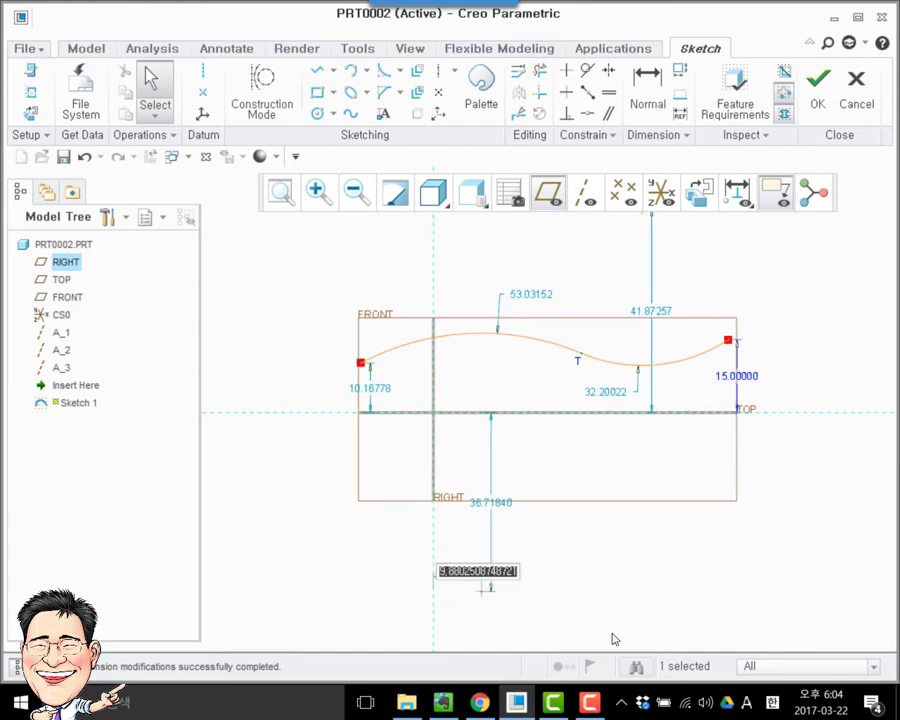
text(48)
key(Return)
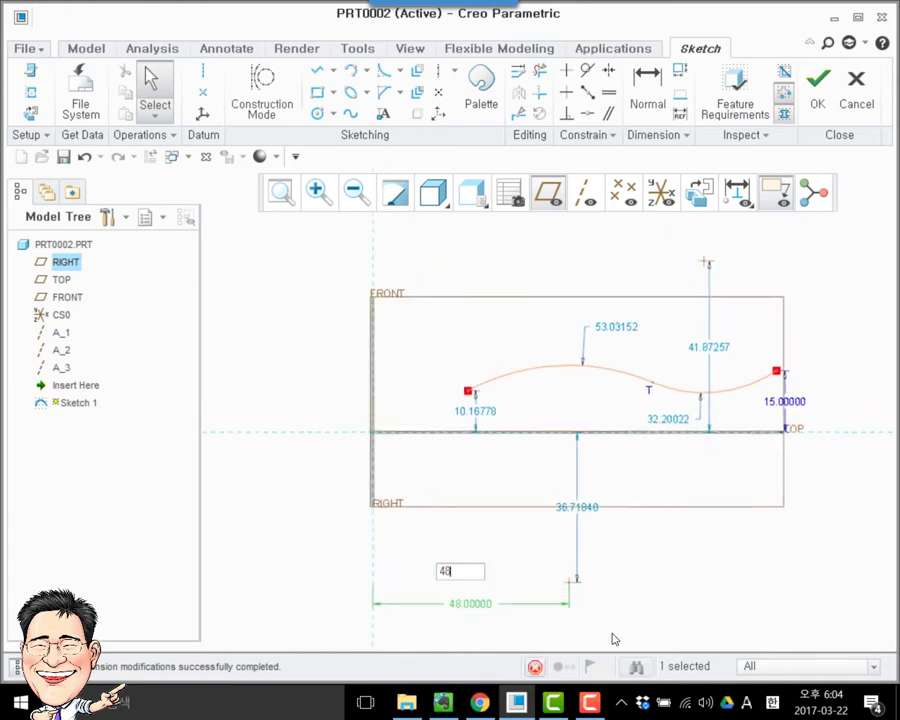
click(652, 597)
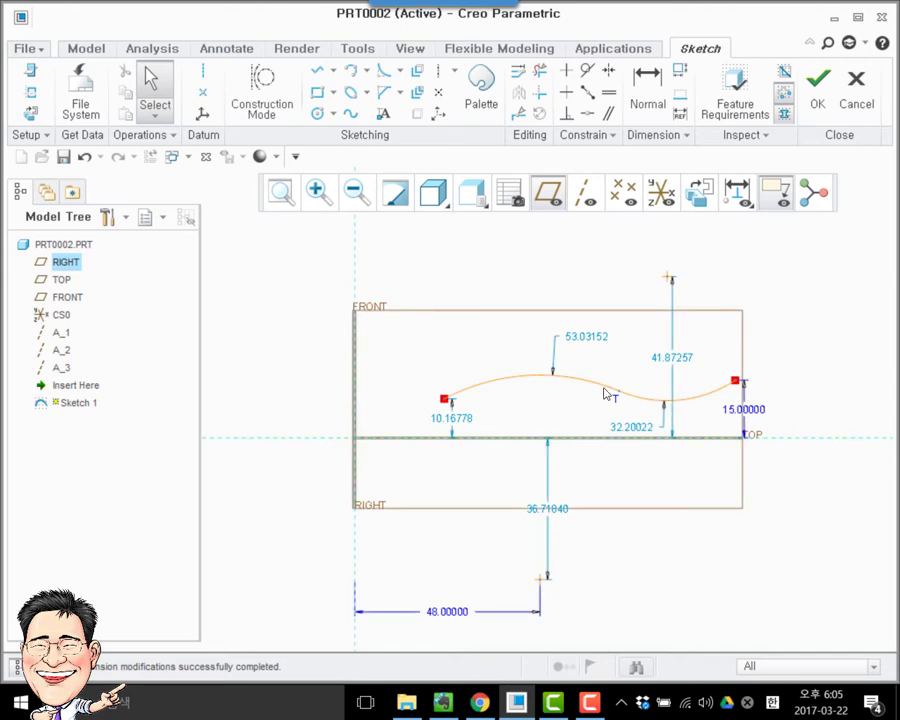
- Reposition the first arc's radius dimension and set it to 175
drag(578, 338, 602, 338)
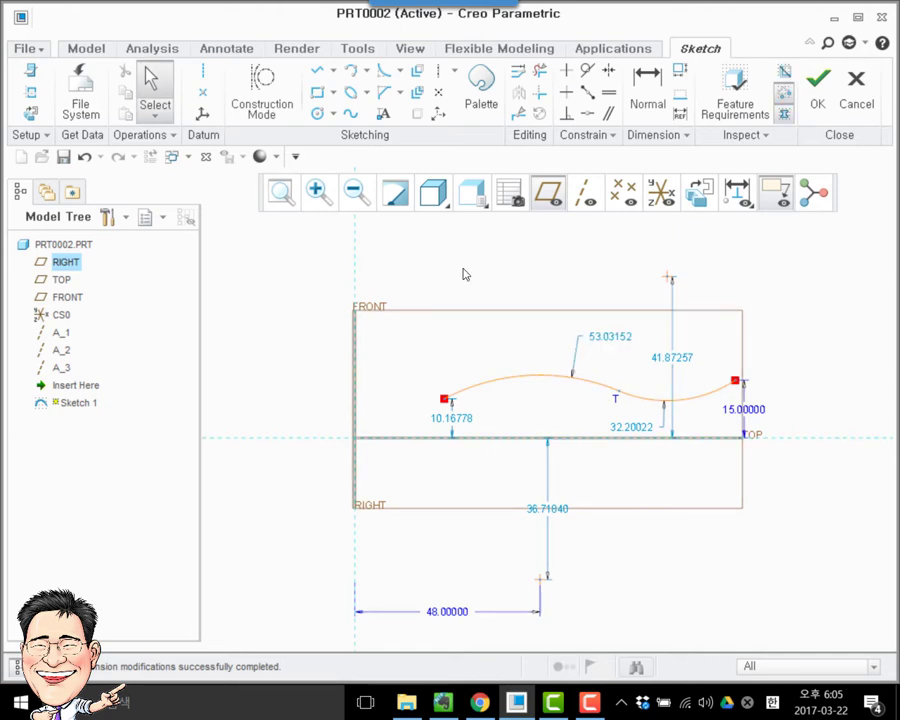
double_click(612, 337)
text(175)
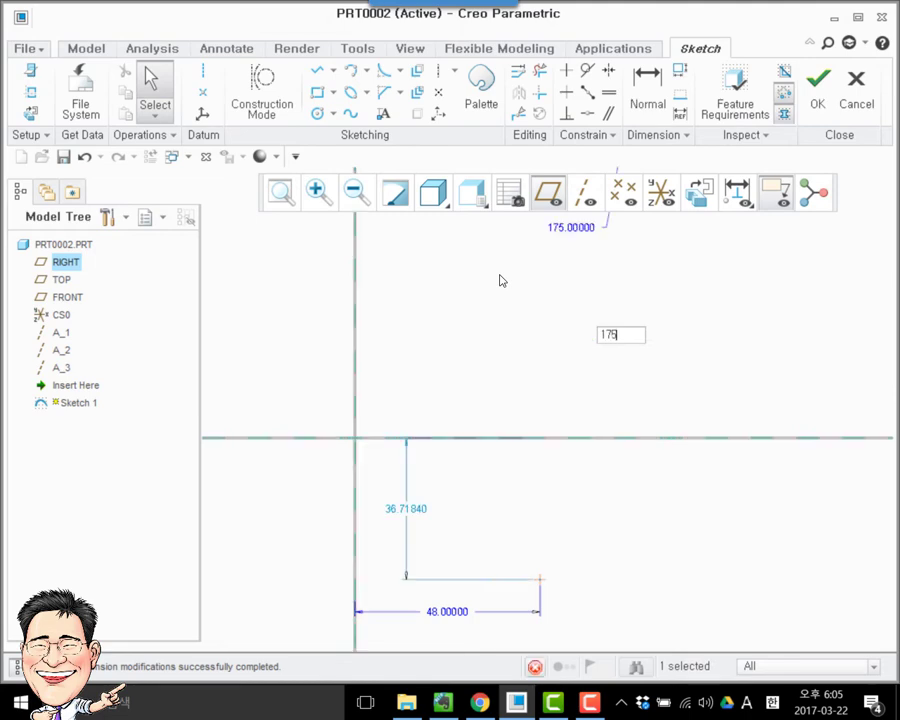
key(Return)
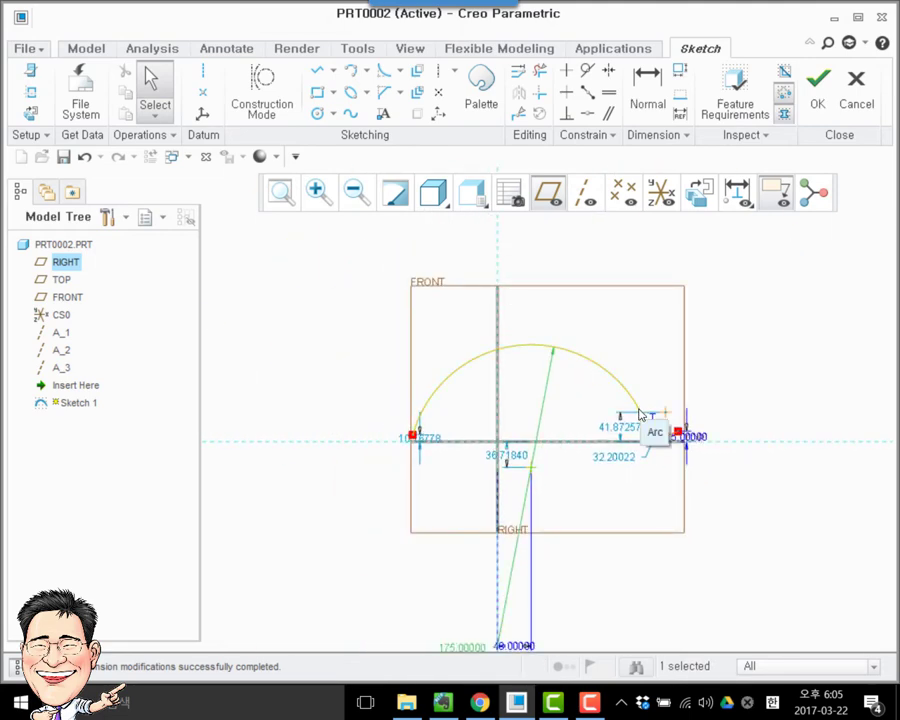
- Set the radius of the second, downward-curving arc to 180
scroll(686, 428, down, 3)
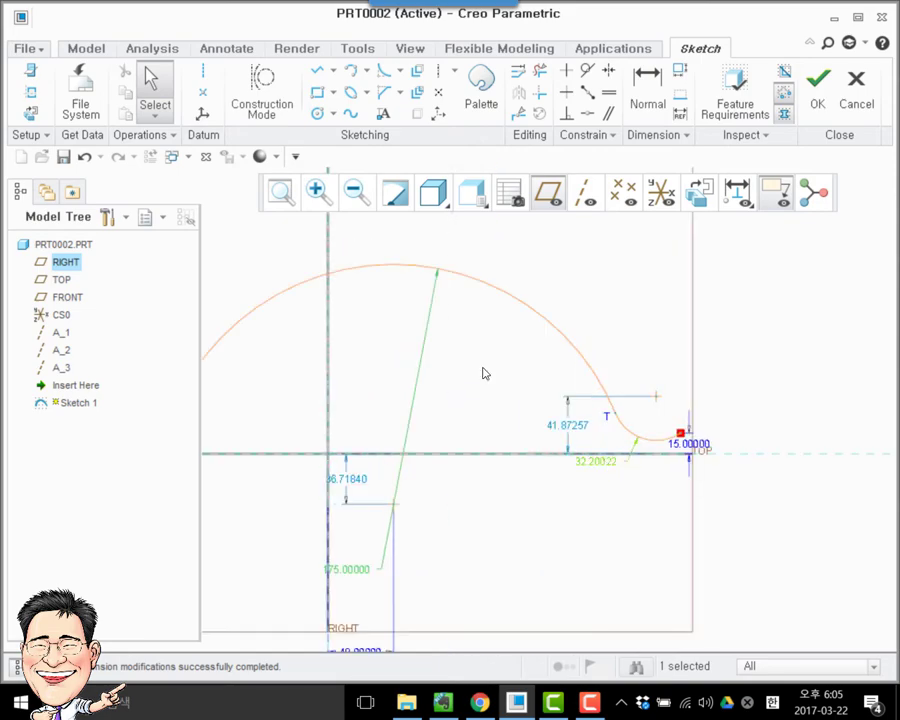
double_click(610, 462)
key(BackSpace)
text(180)
key(Return)
scroll(526, 482, up, 5)
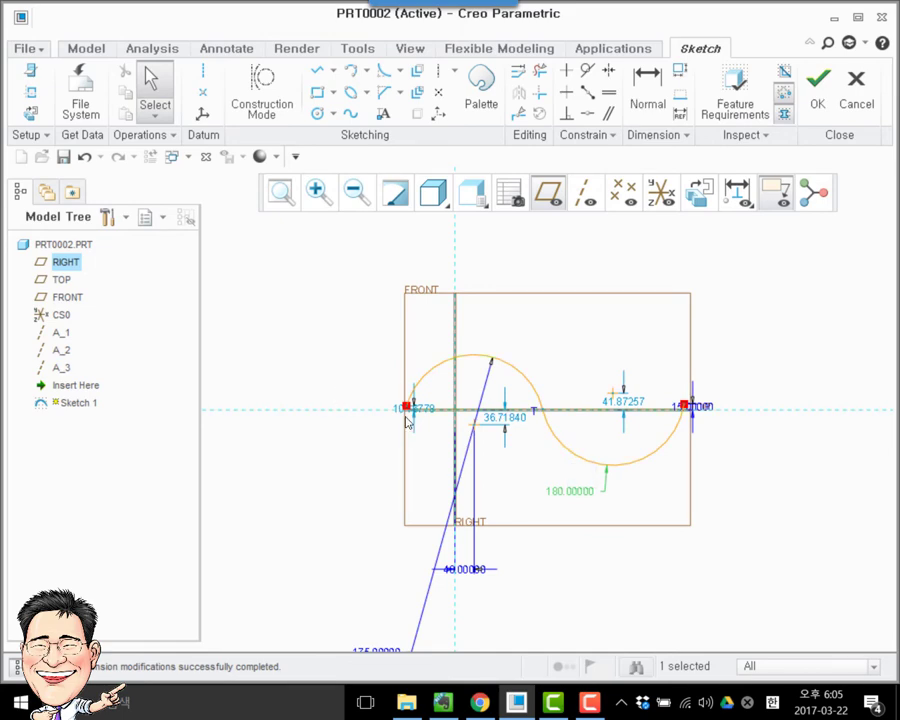
- Constrain the first arc's free start point to be coincident with the vertical reference
scroll(410, 401, down, 3)
scroll(442, 364, down, 1)
click(587, 113)
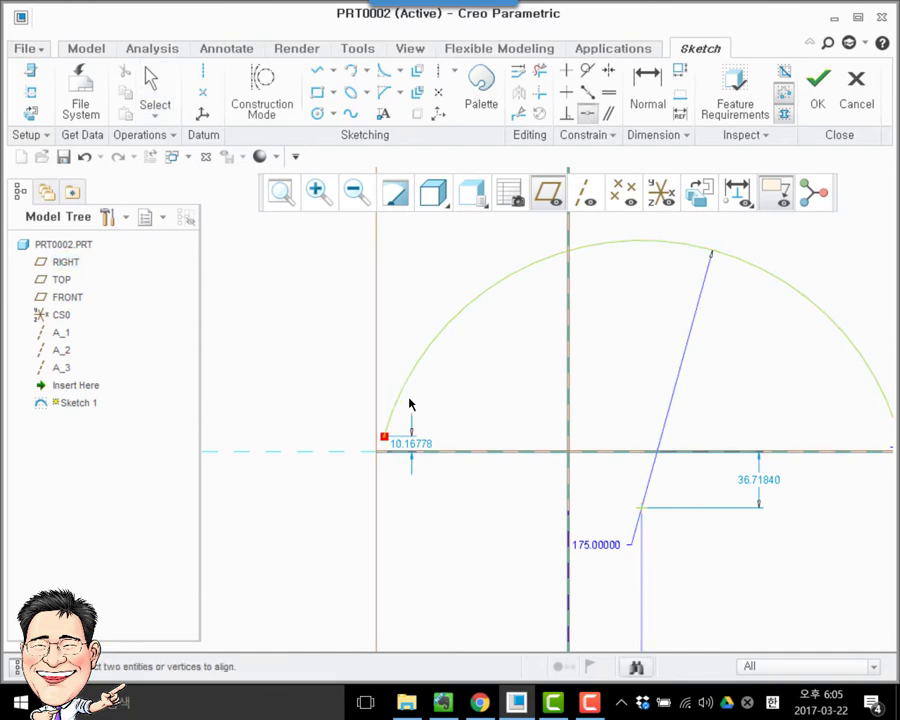
click(383, 438)
click(563, 330)
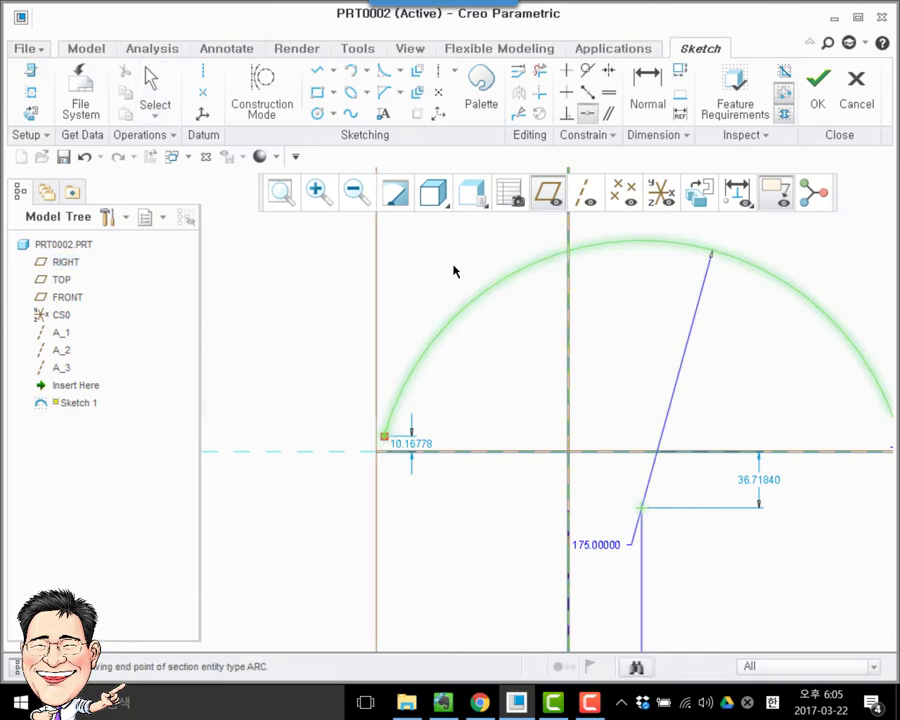
middle_click(469, 410)
scroll(307, 363, up, 4)
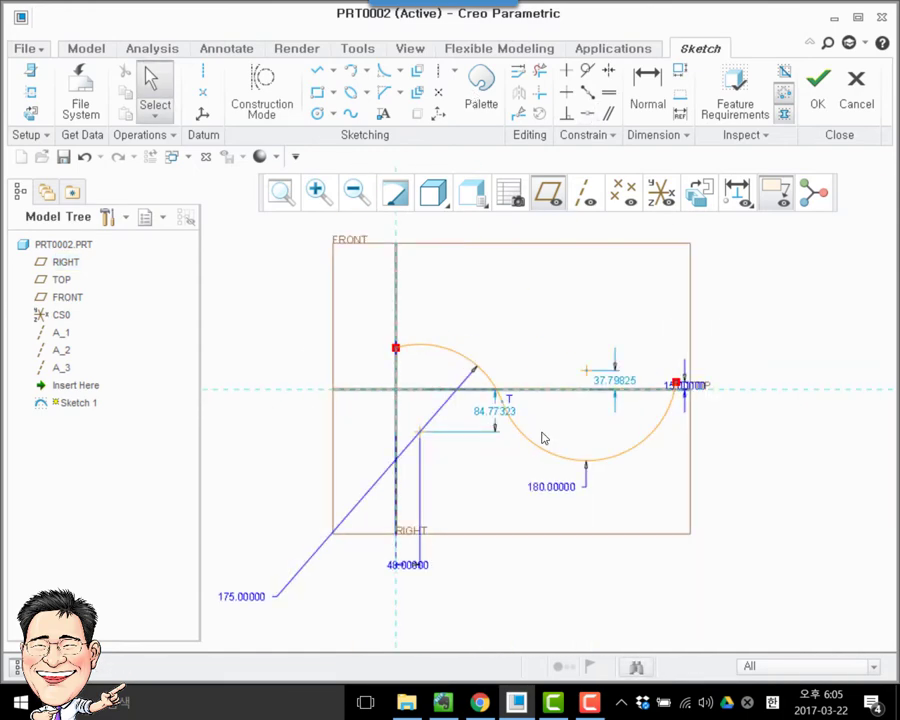
- Reshape the two-arc curve so it lies above the TOP reference, with its free endpoint about 128 above it
mouse_move(548, 460)
mouse_down()
mouse_move(581, 398)
mouse_move(680, 392)
mouse_move(705, 364)
mouse_move(697, 382)
mouse_move(721, 326)
mouse_up()
drag(620, 387, 643, 355)
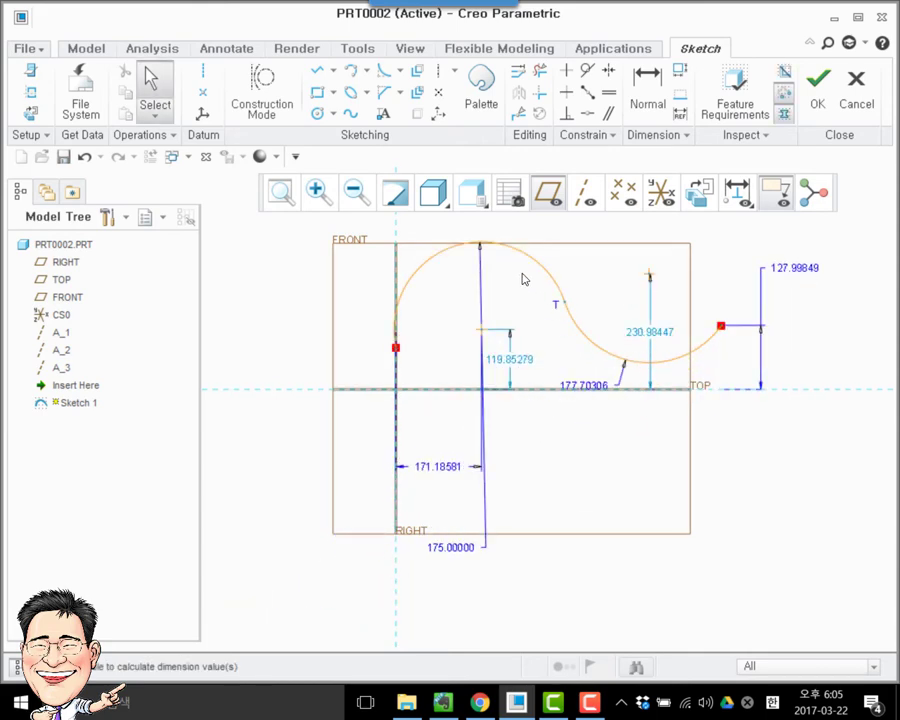
drag(512, 253, 503, 293)
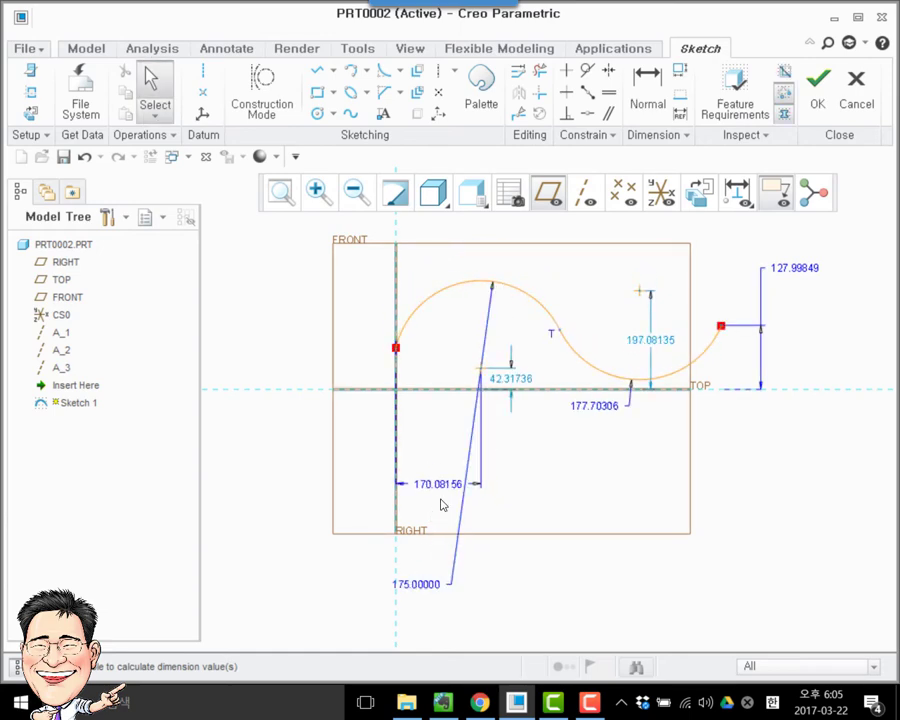
- Dismiss the Dropbox notification and set the first arc's center distance from the vertical reference to 48
double_click(438, 483)
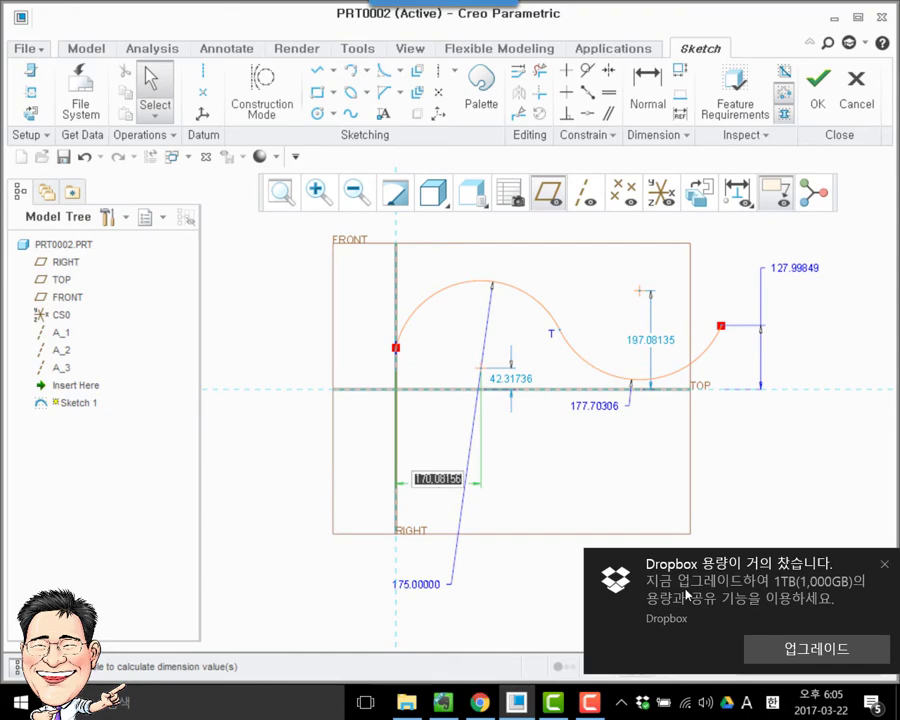
click(882, 565)
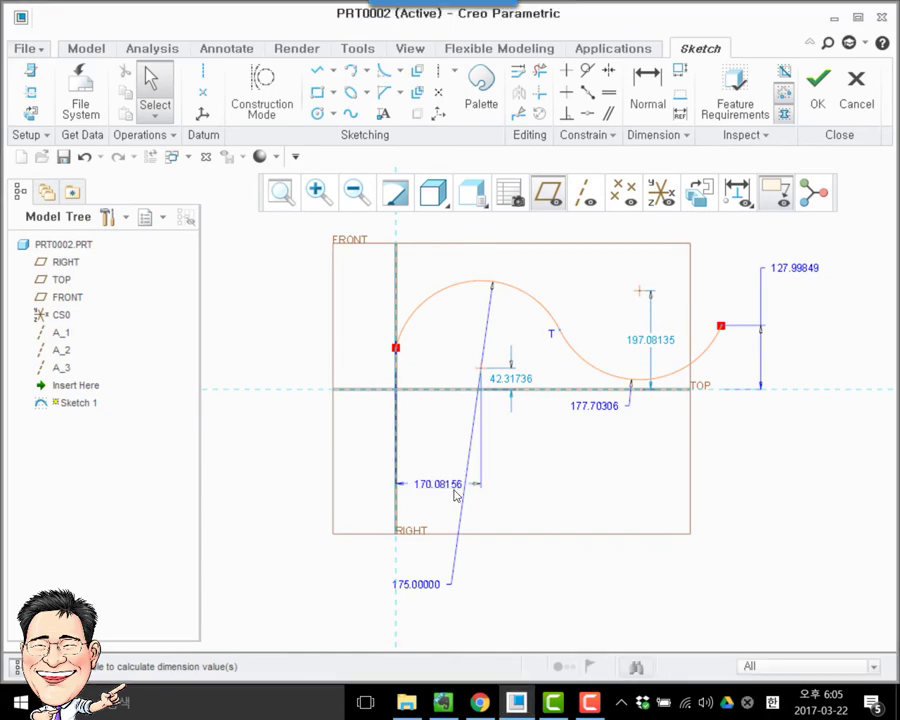
text(40)
key(Return)
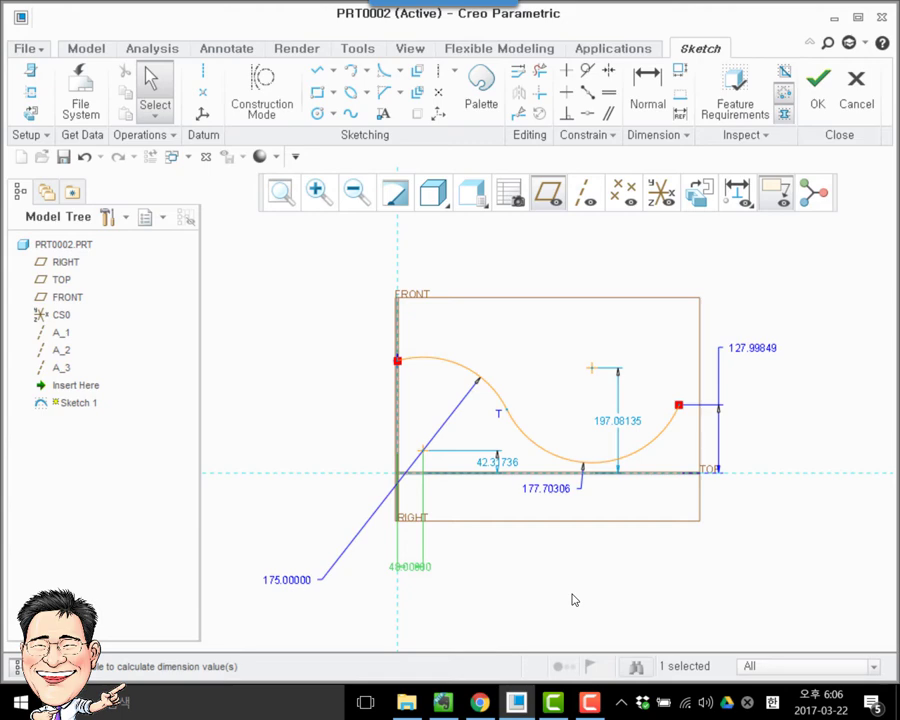
click(647, 95)
click(680, 406)
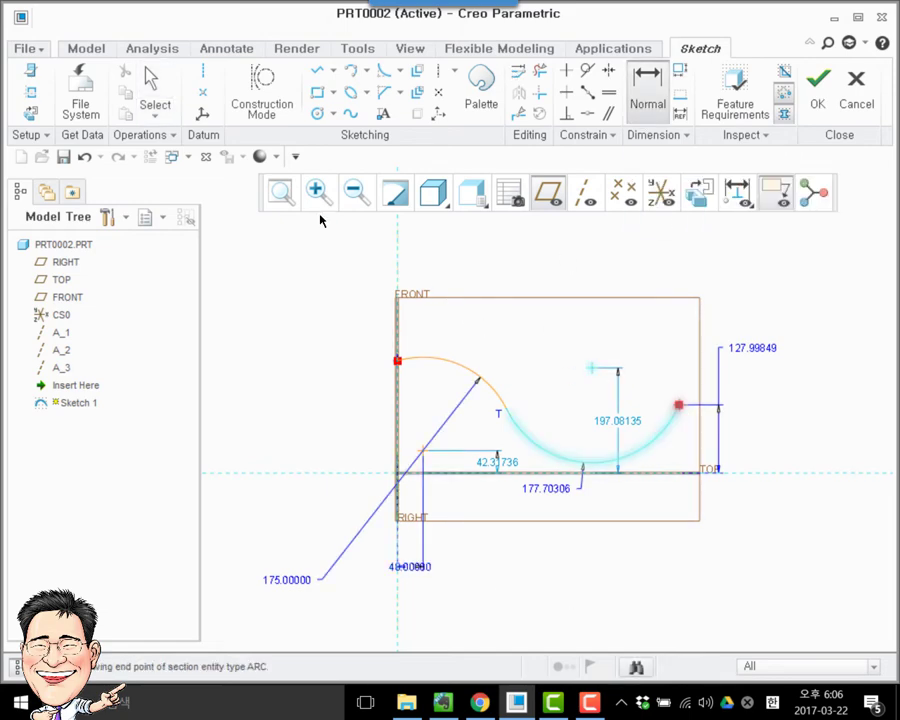
click(397, 268)
middle_click(519, 283)
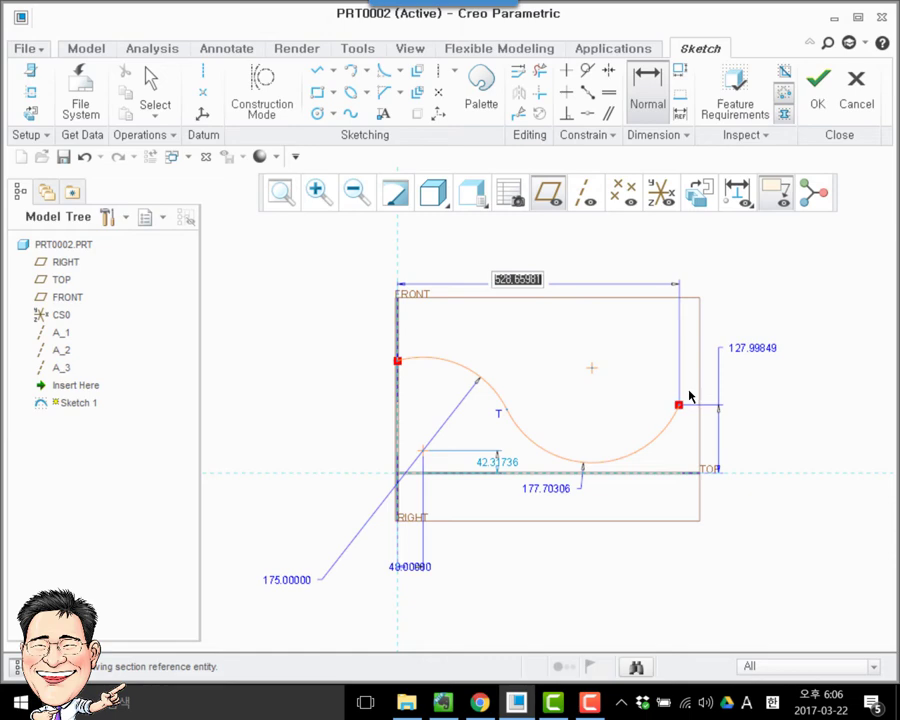
text(140-5-37--5-20)
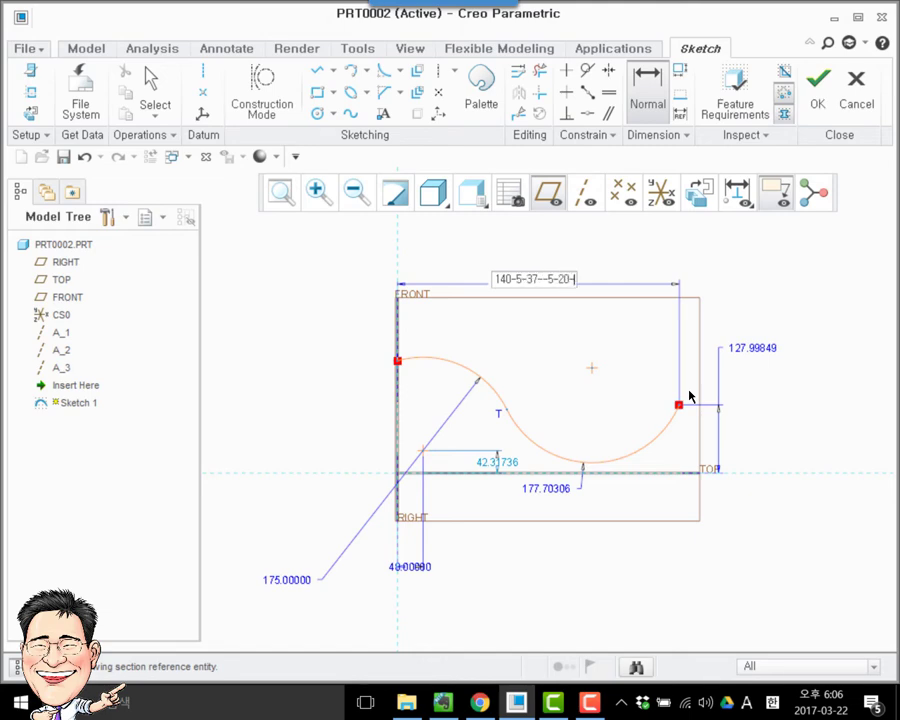
text(-23-)
key(Return)
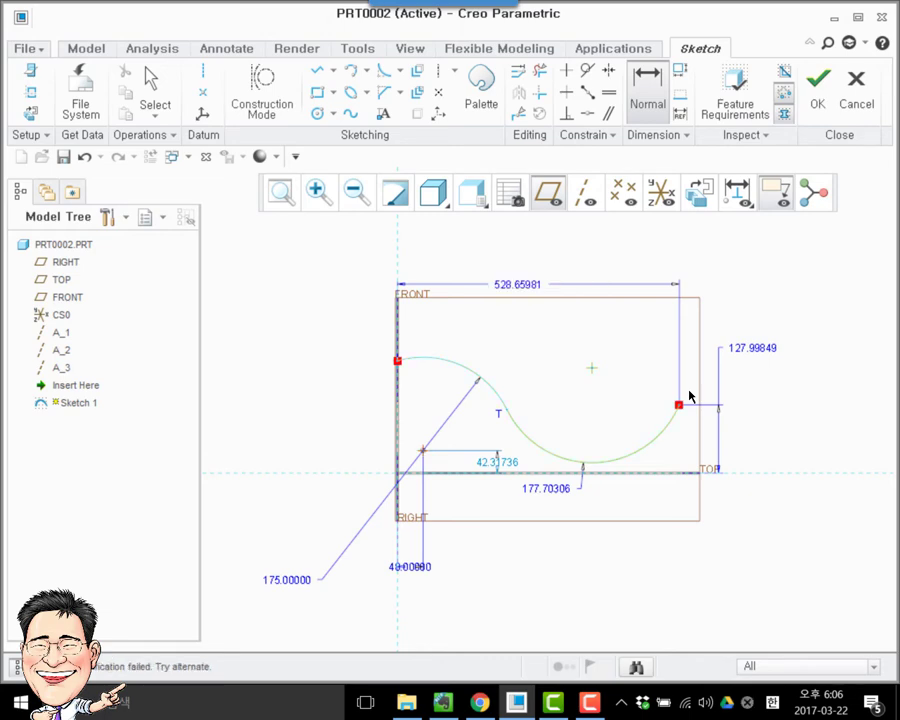
middle_click(612, 548)
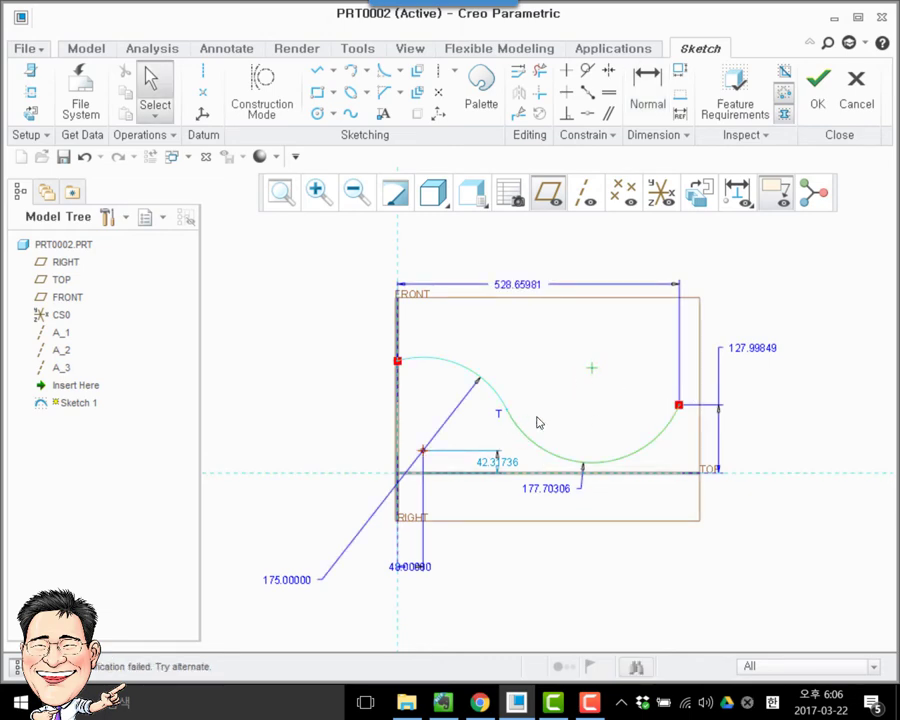
- Delete both arcs of the curve from the sketch
click(547, 463)
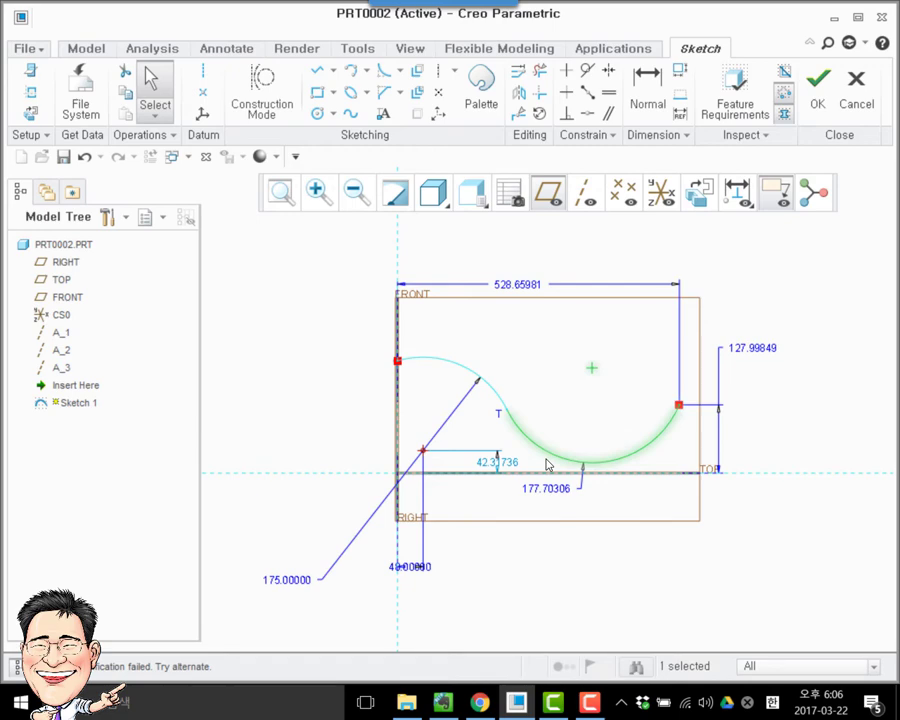
key(Delete)
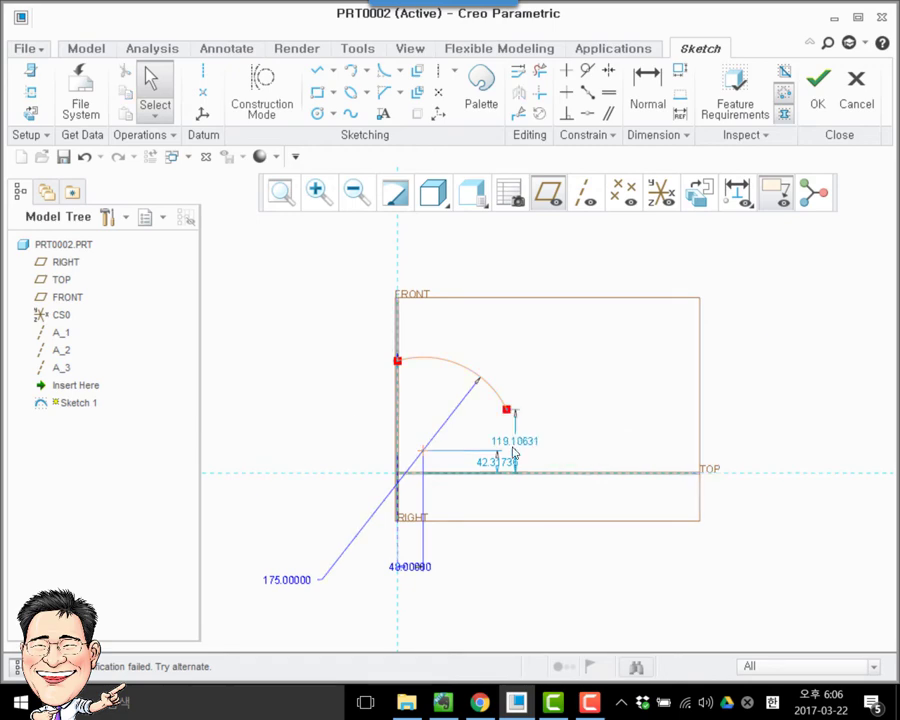
click(490, 391)
key(Delete)
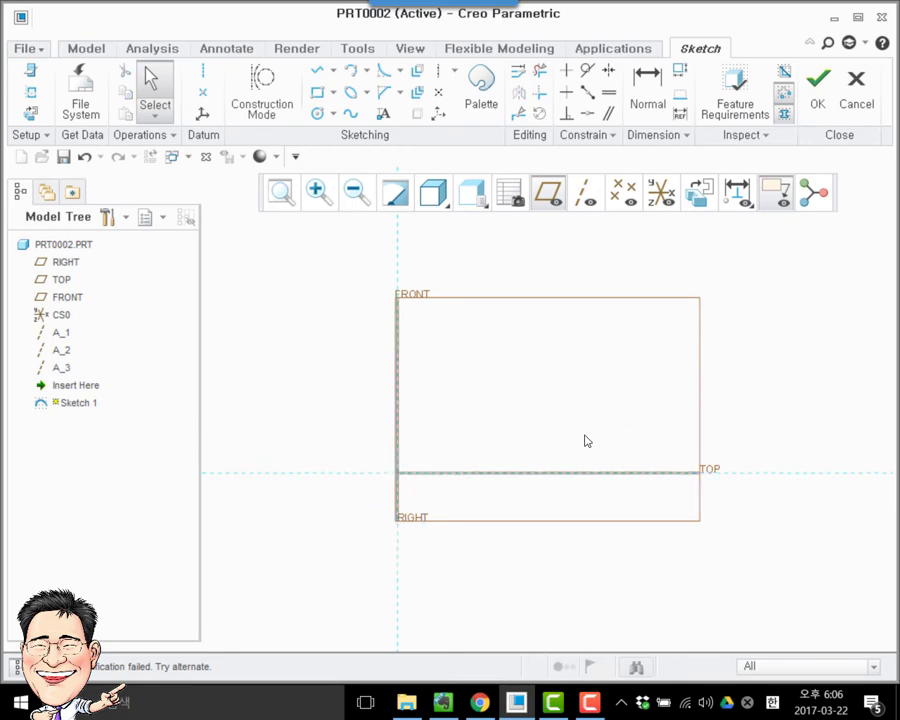
- Sketch a shallow three-point arc sagging toward the horizontal reference, with a radius of about 322
scroll(587, 441, down, 3)
click(350, 70)
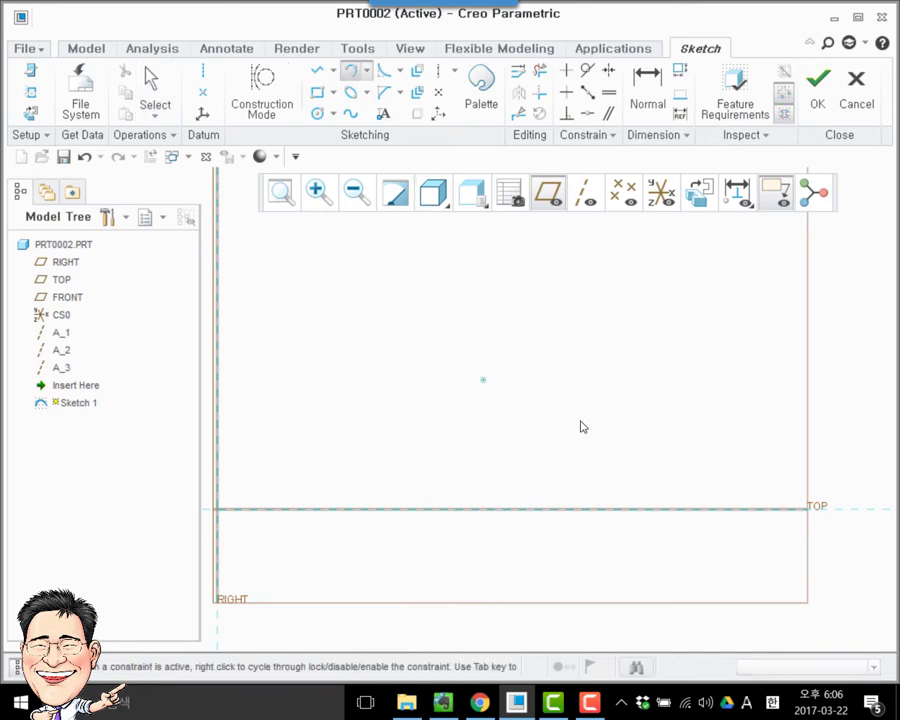
click(749, 408)
click(705, 421)
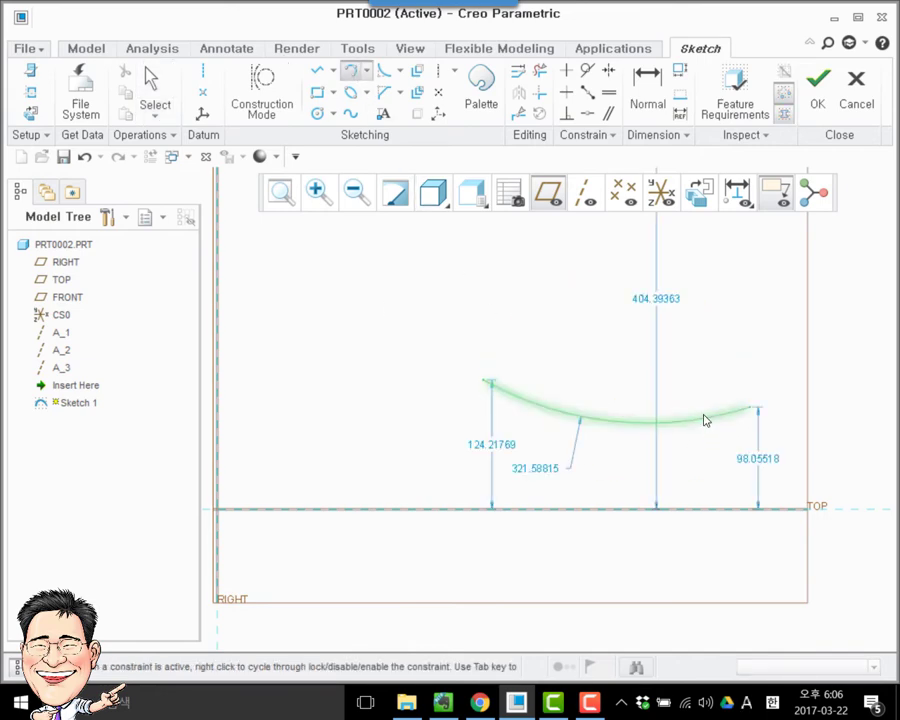
middle_click(572, 359)
- Move the arc's radius dimension clear of the curve and try to set the radius to 180
click(539, 474)
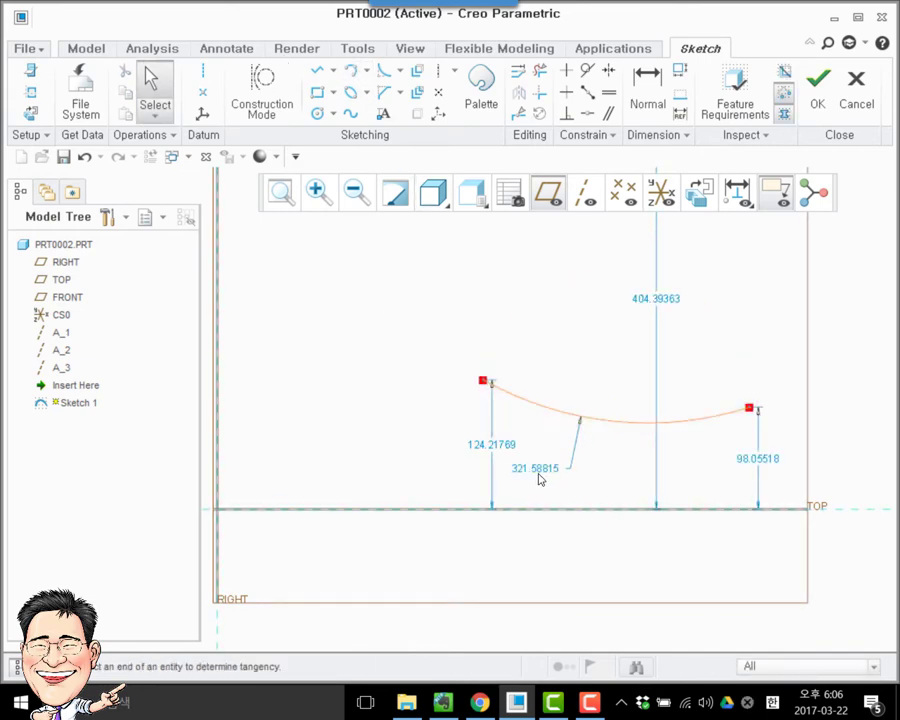
drag(539, 480, 507, 478)
double_click(491, 474)
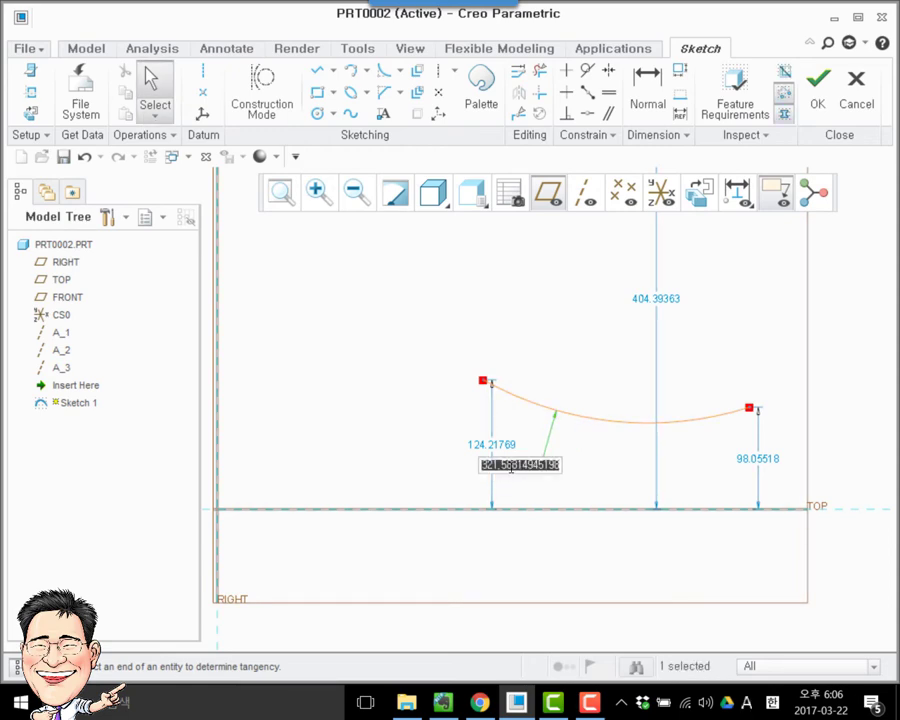
text(180)
key(Return)
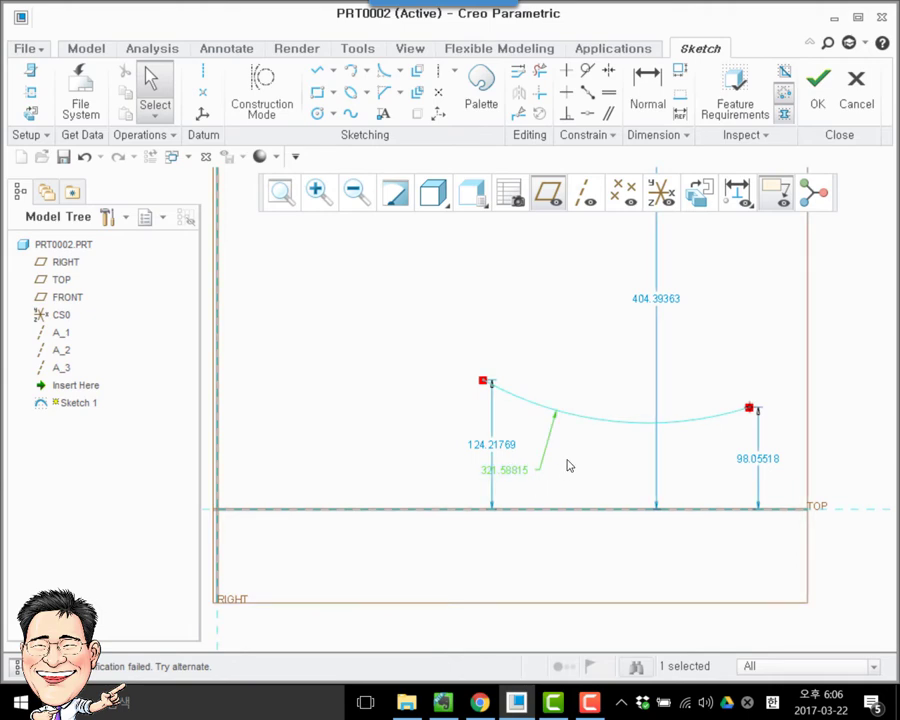
- Dimension the height of the arc endpoint farther from the vertical reference above the TOP reference
scroll(566, 460, down, 2)
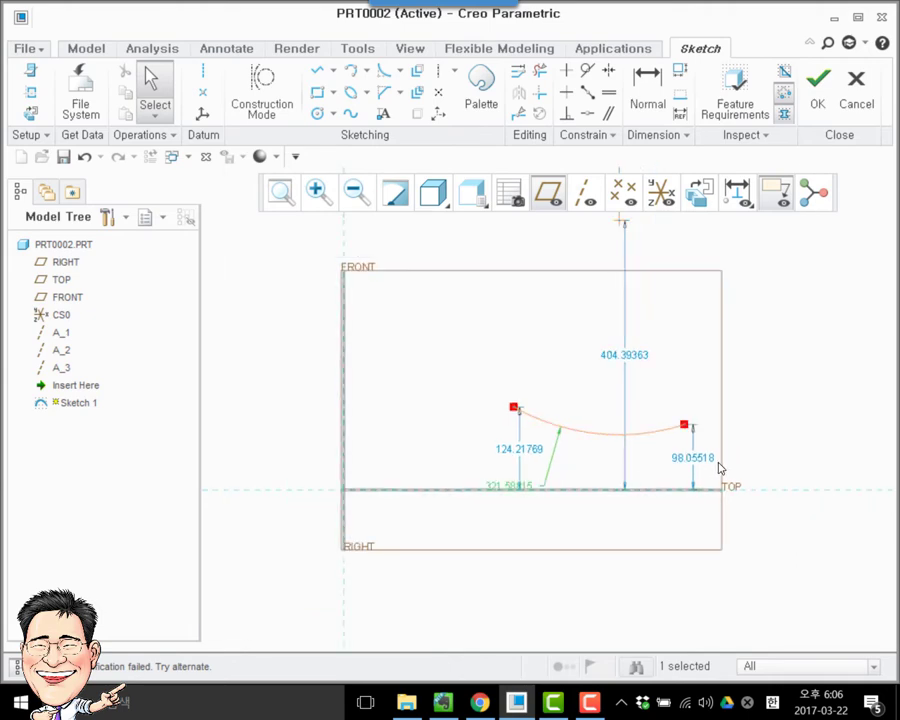
click(647, 90)
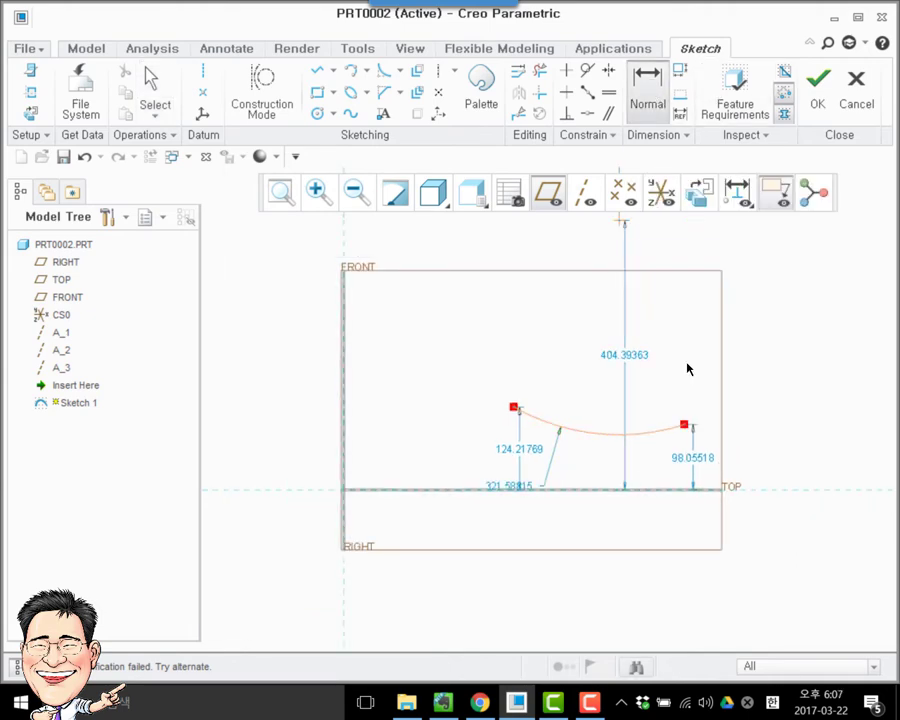
click(754, 490)
click(685, 425)
middle_click(759, 458)
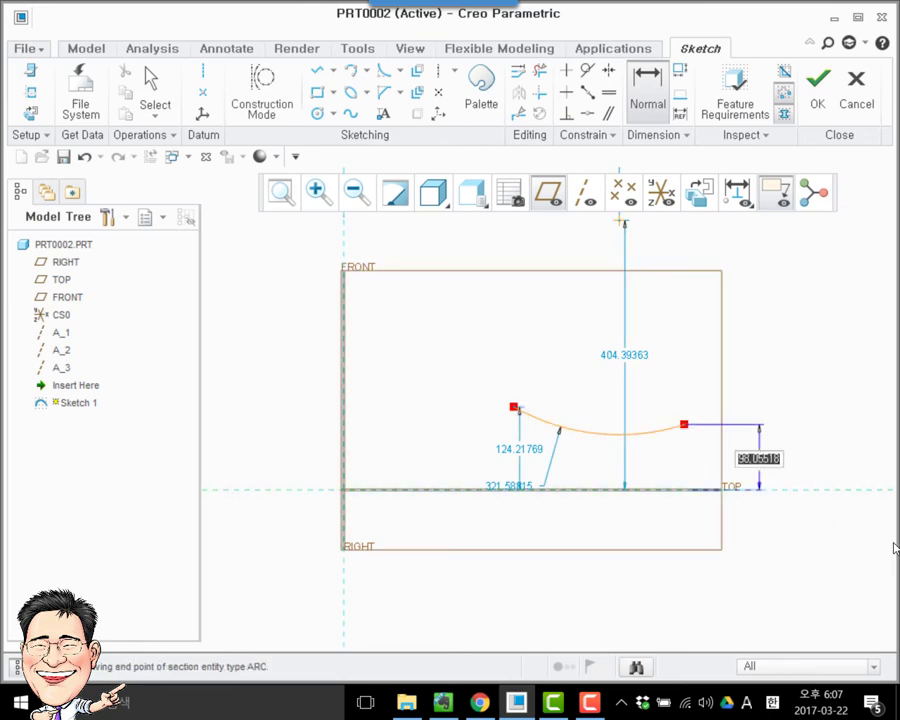
key(Return)
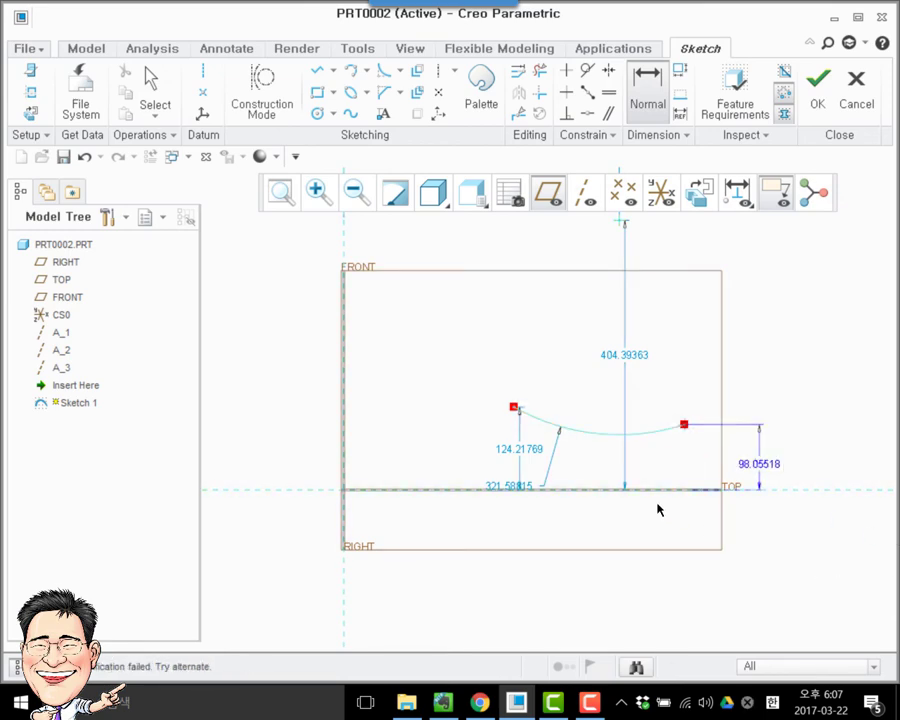
- Delete the arc from the sketch
middle_click(657, 505)
click(608, 438)
key(Delete)
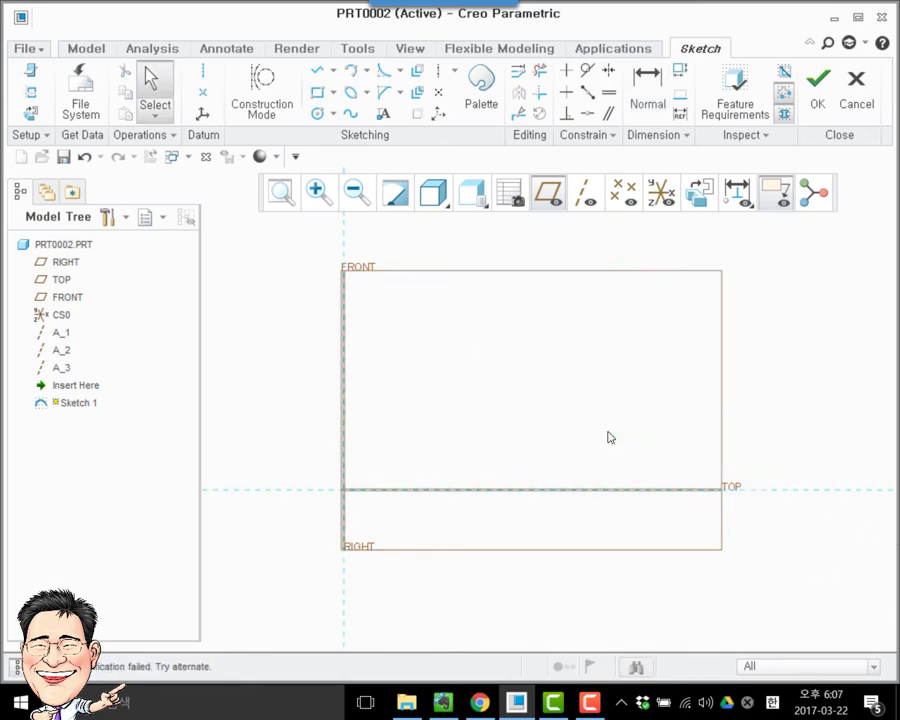
- Hide the datum planes and sketch a smaller sagging three-point arc above the horizontal reference, with a radius of about 96
scroll(360, 527, down, 3)
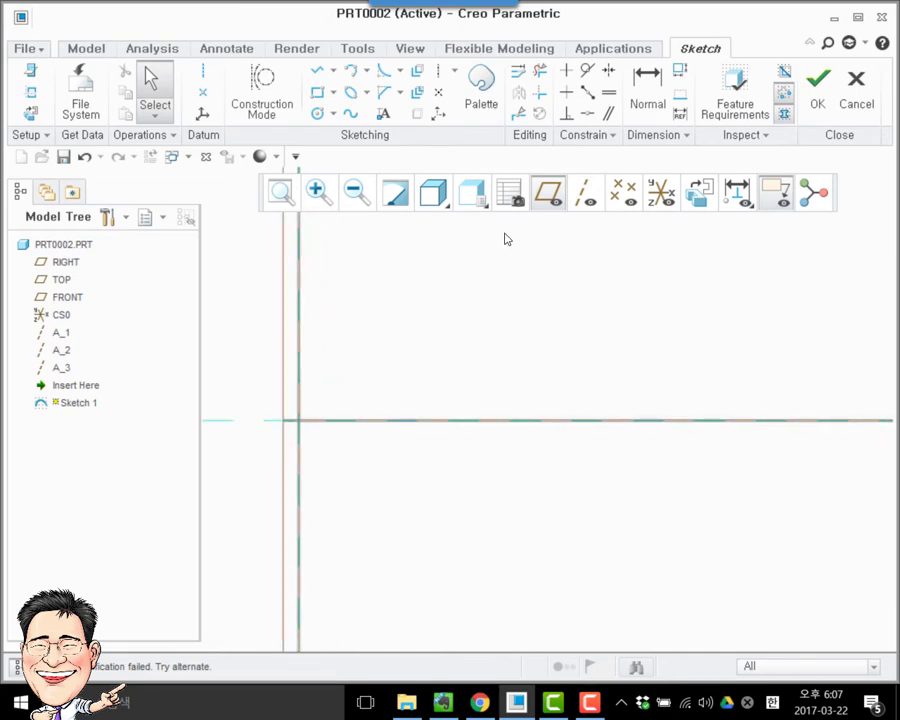
click(550, 194)
click(352, 72)
click(520, 303)
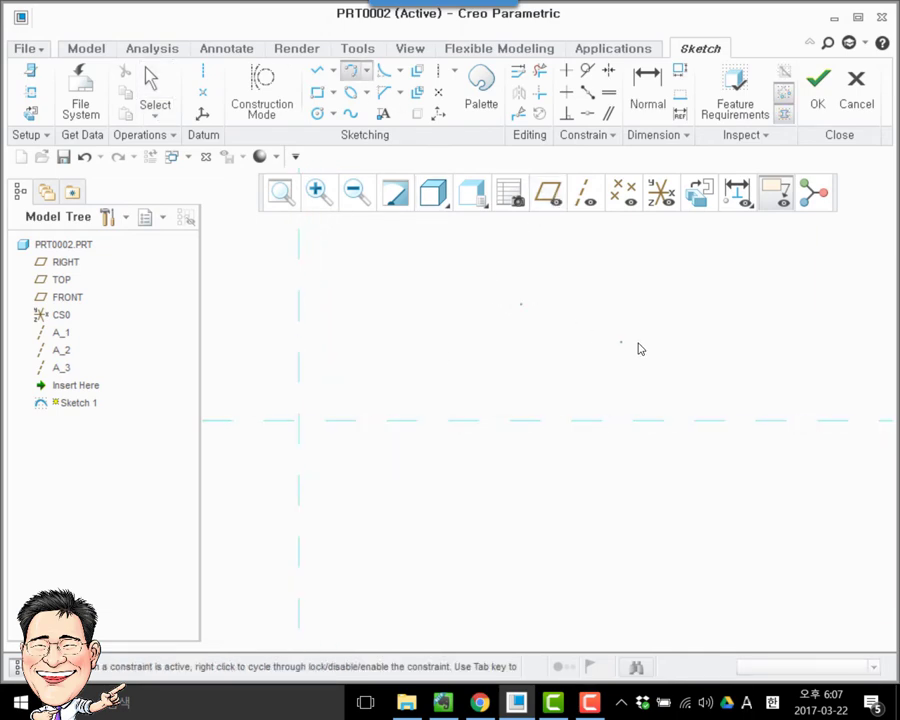
click(727, 335)
click(670, 338)
middle_click(744, 376)
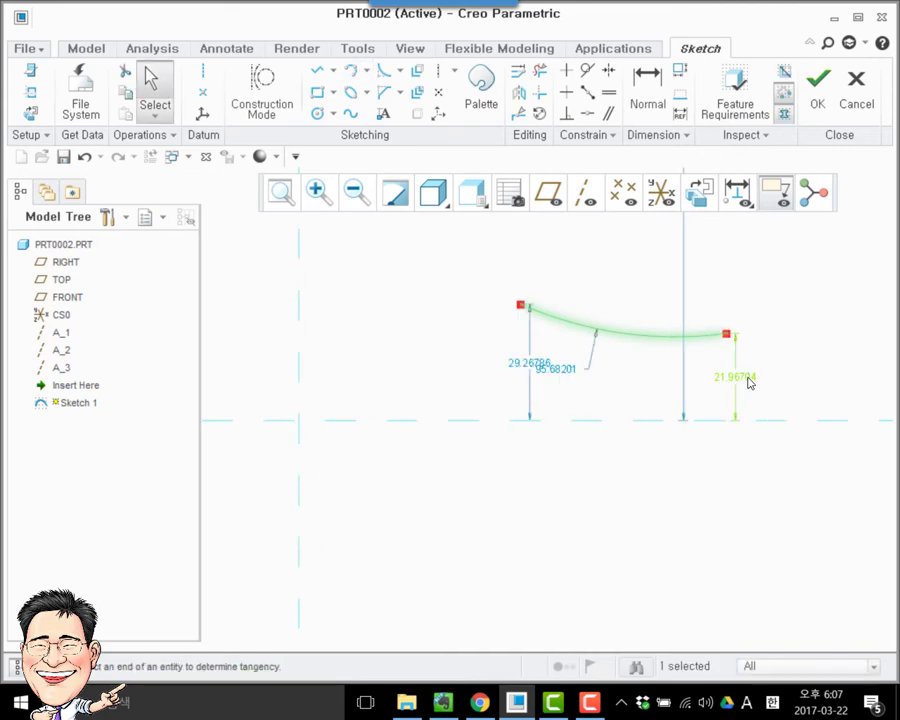
- Try to set the height of the arc's far endpoint above the horizontal reference to 8
double_click(746, 376)
text(8)
key(Return)
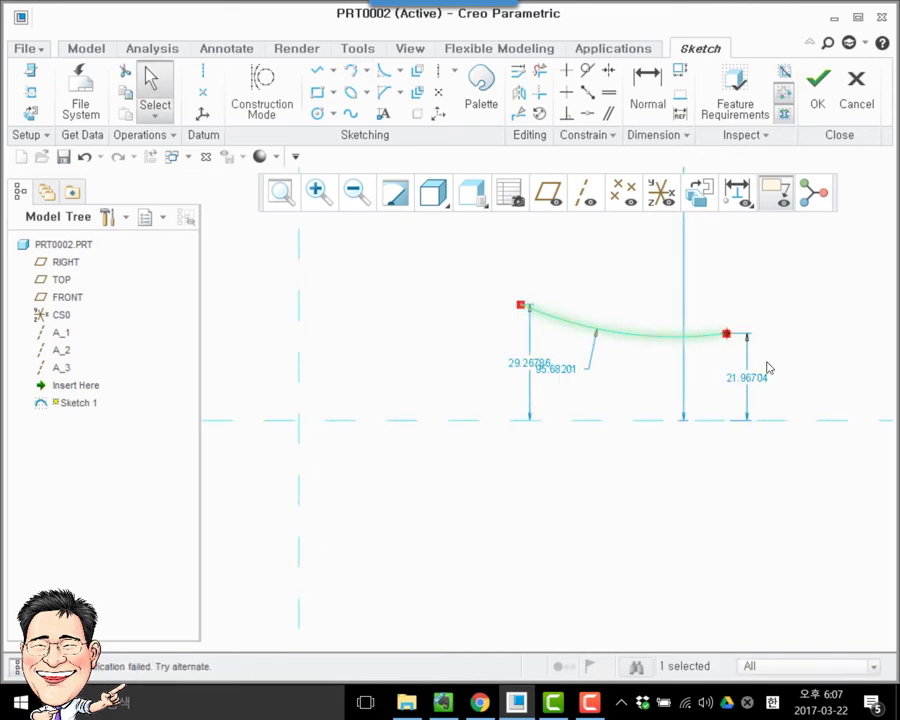
scroll(560, 398, down, 3)
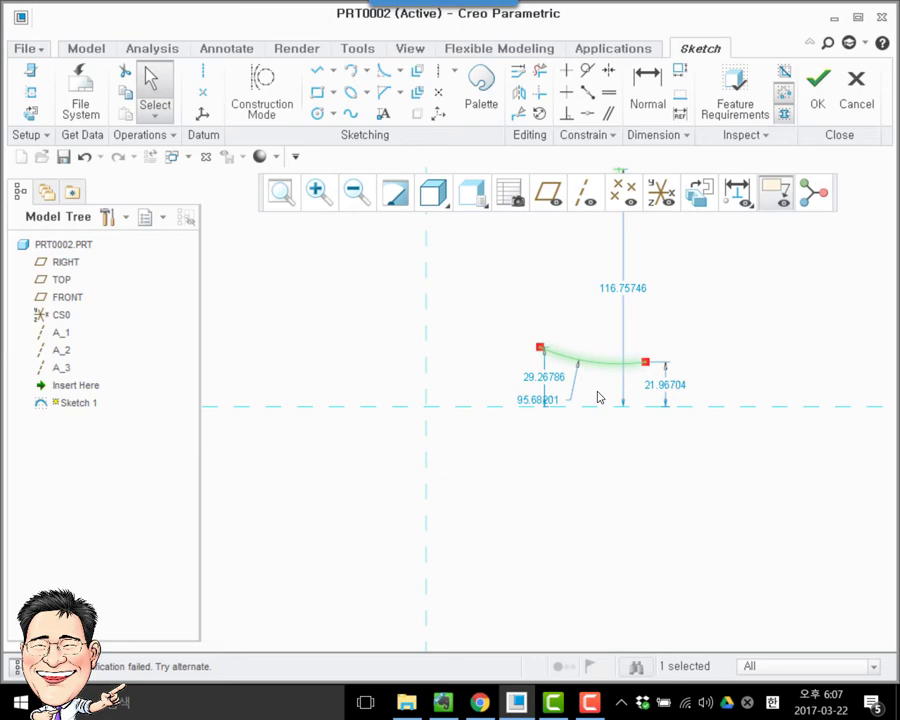
scroll(584, 399, up, 2)
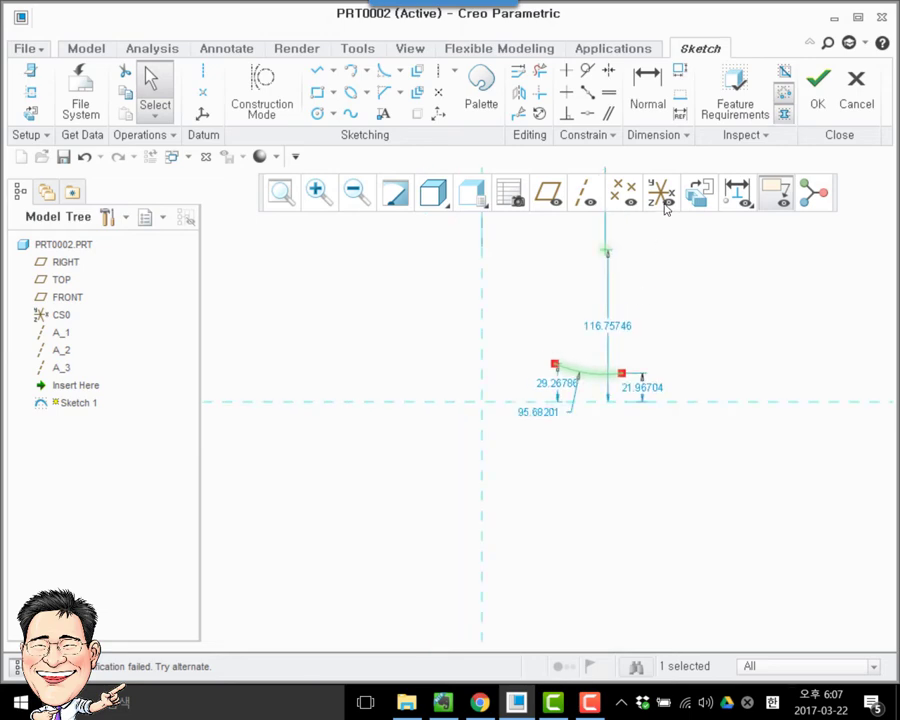
click(649, 107)
click(621, 373)
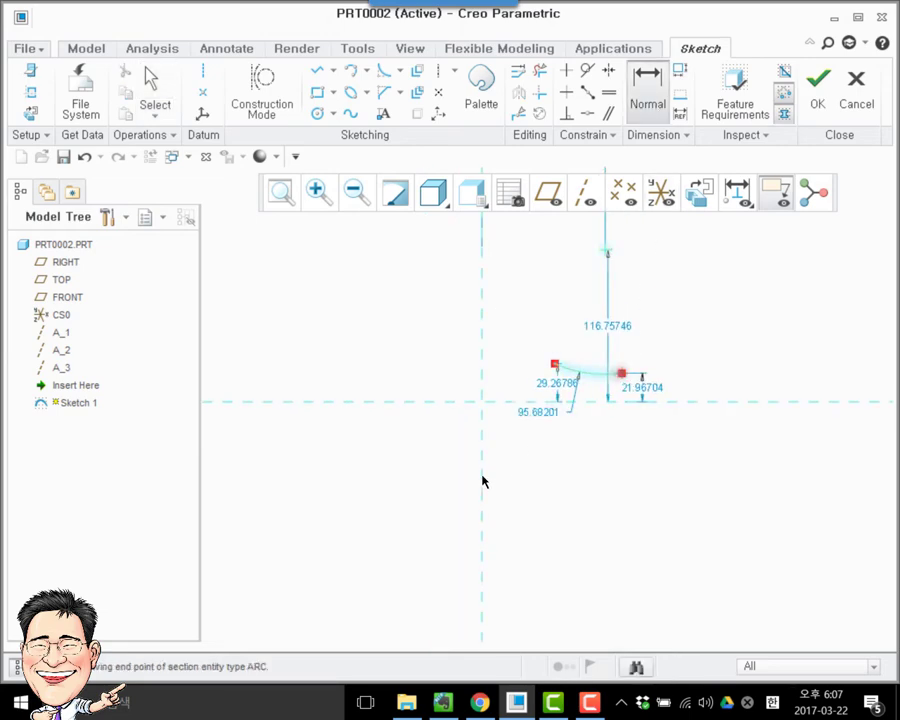
click(482, 478)
middle_click(554, 503)
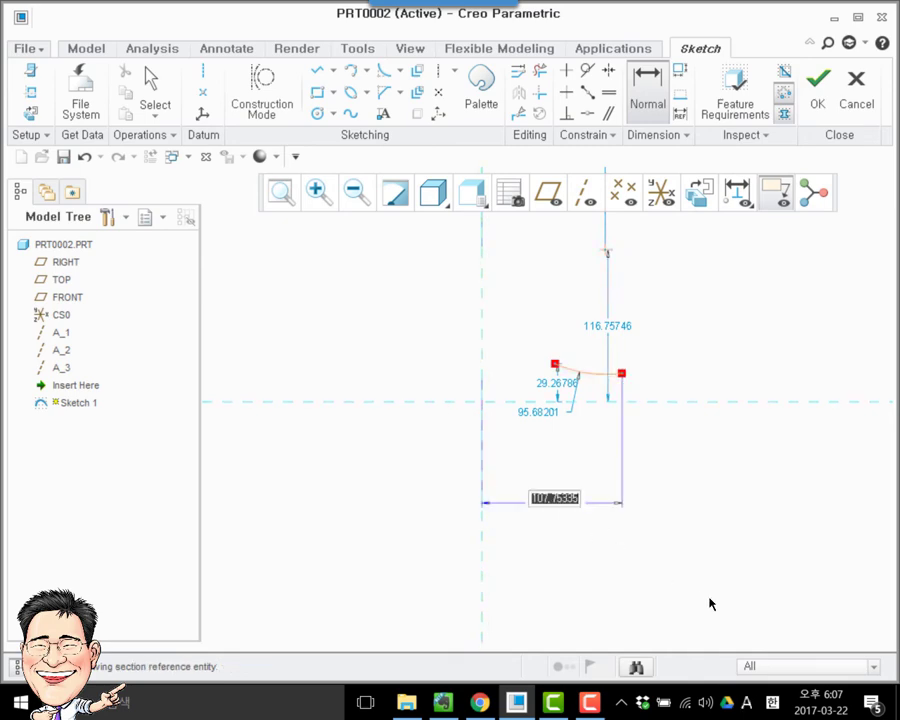
text(1)
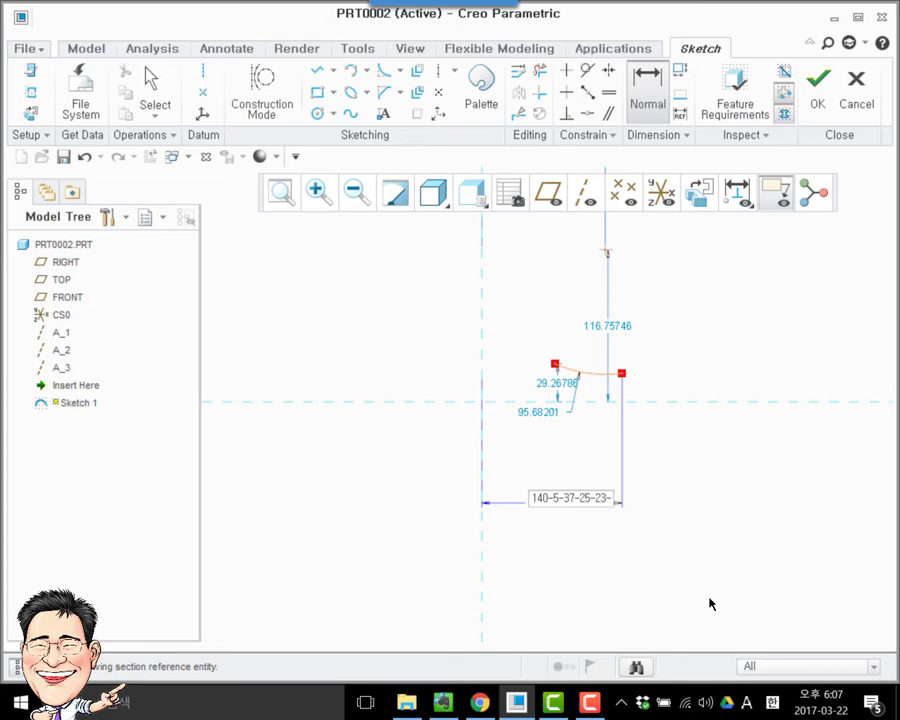
key(Return)
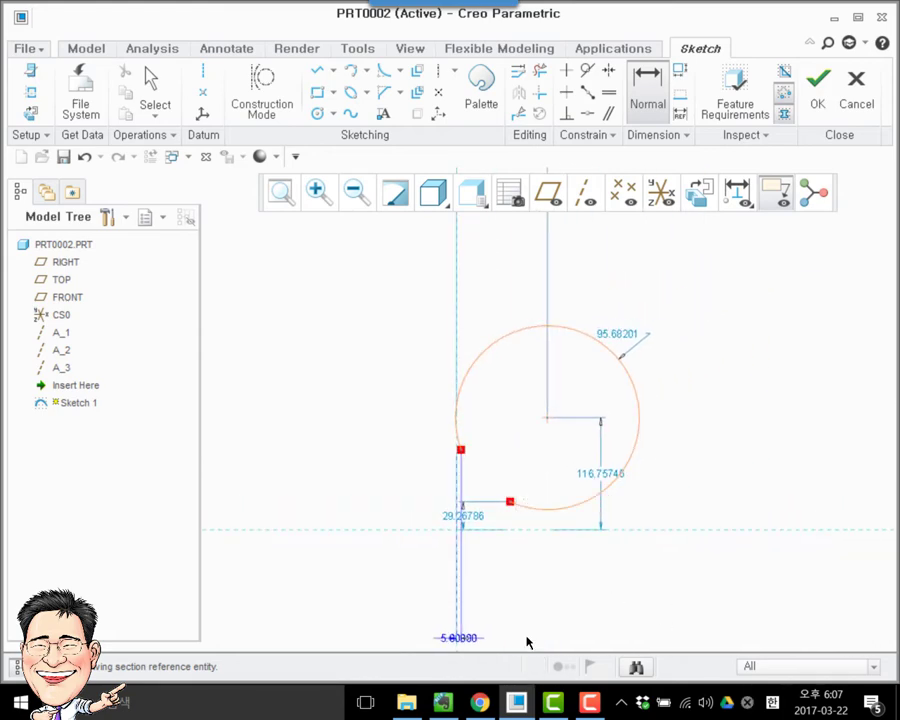
- Set the horizontal distance from the vertical reference to the arc's dimensioned endpoint to 135
scroll(500, 637, down, 3)
key(Escape)
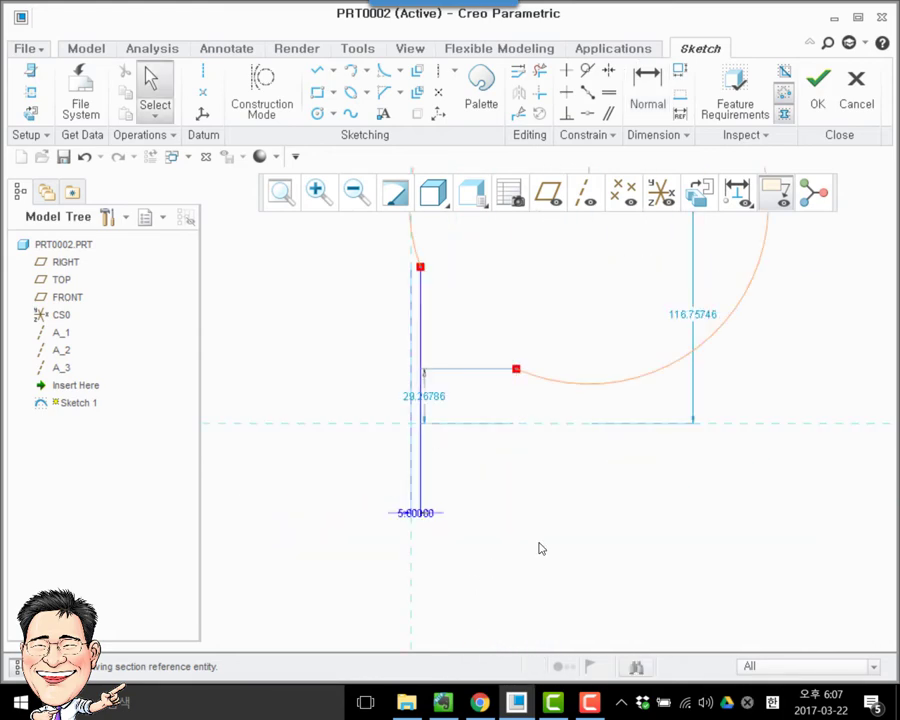
scroll(535, 549, down, 2)
double_click(460, 565)
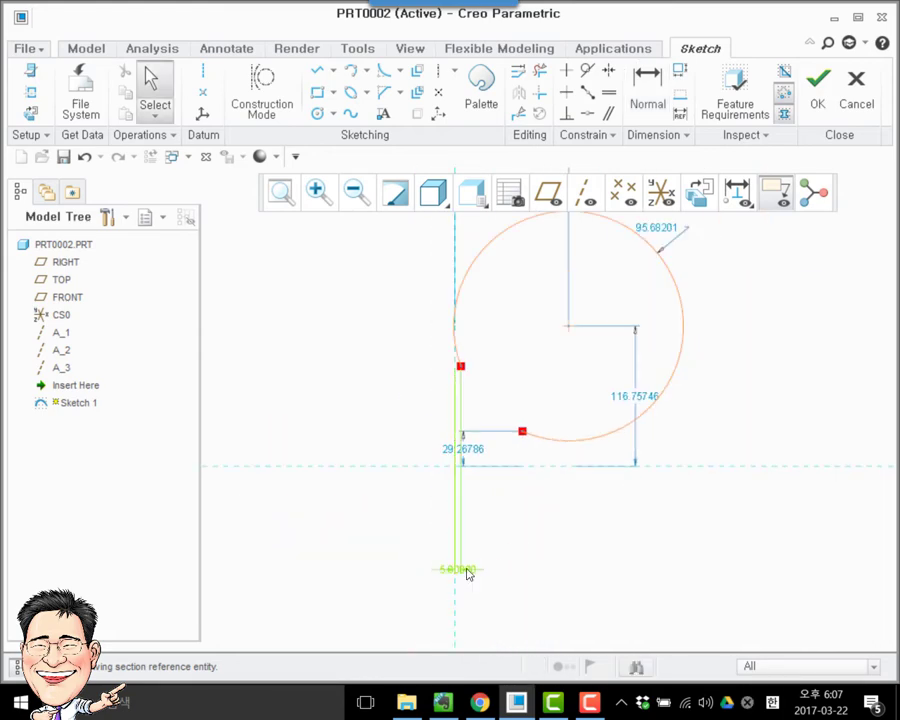
text(135)
key(Return)
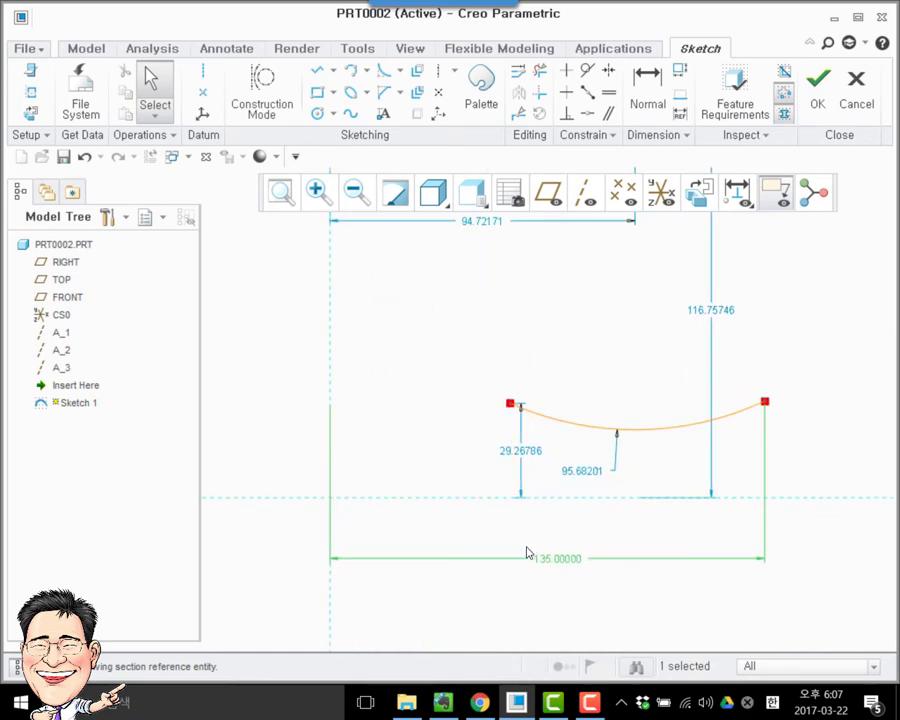
- Dimension the arc's far endpoint vertically from the horizontal reference and set its height to 15
click(655, 90)
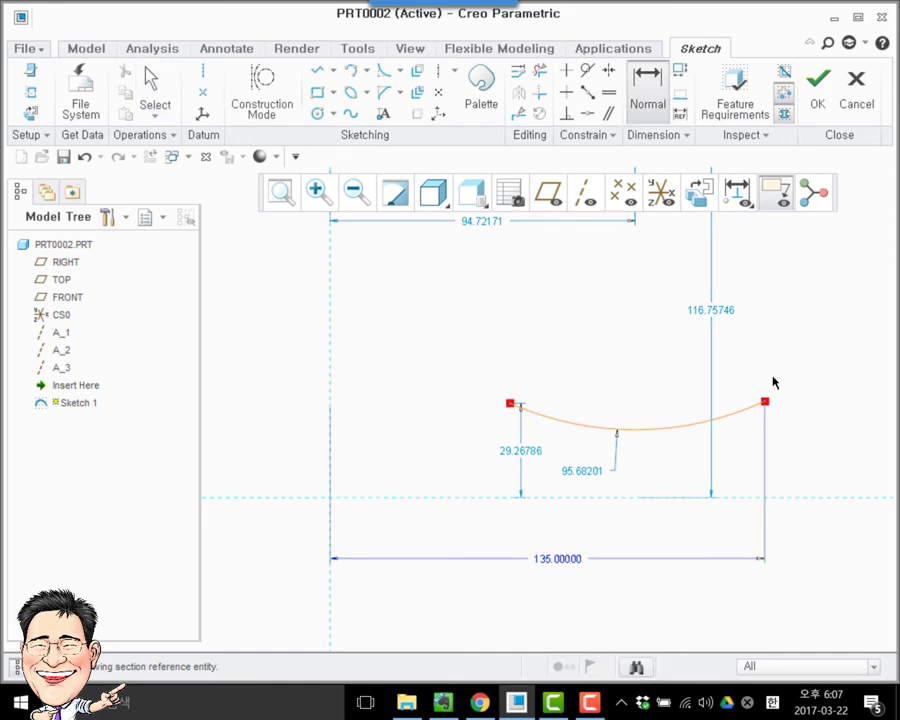
click(764, 401)
click(800, 497)
middle_click(816, 459)
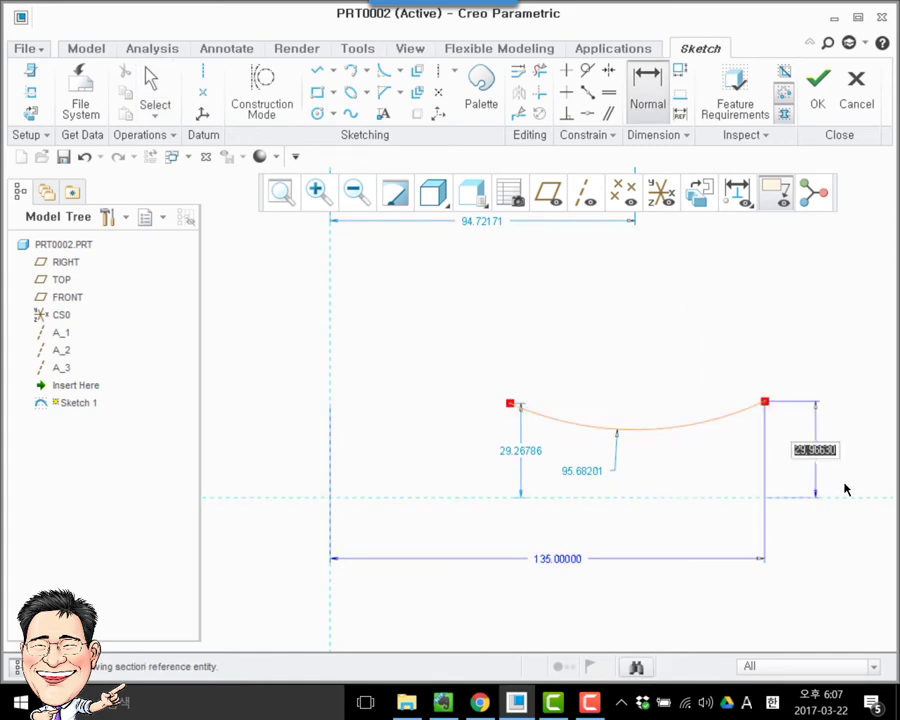
text(15)
key(Return)
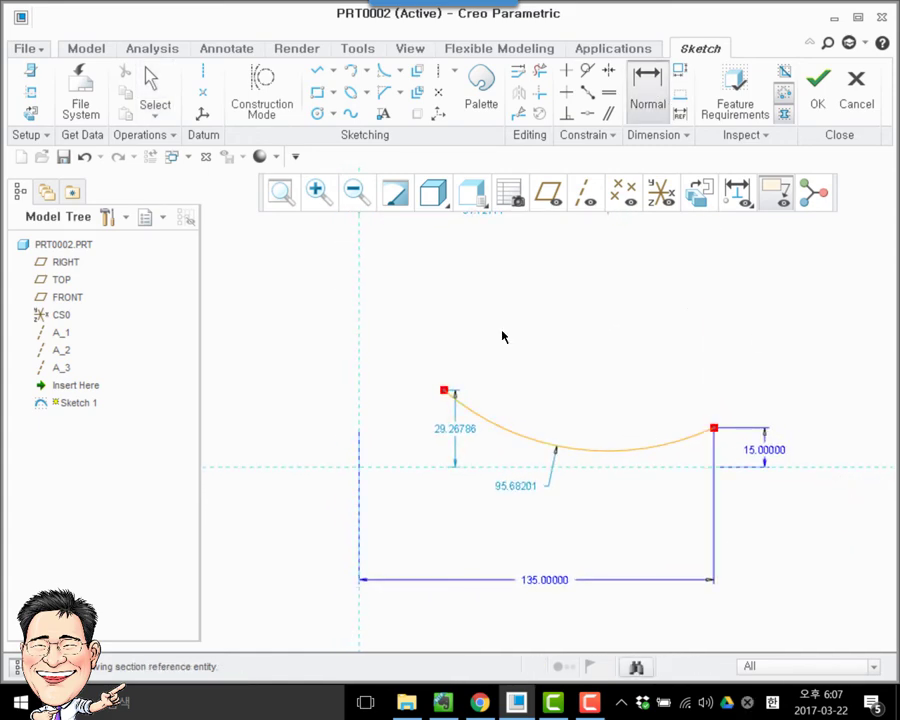
- Set the arc's radius to 180
middle_click(525, 487)
double_click(518, 486)
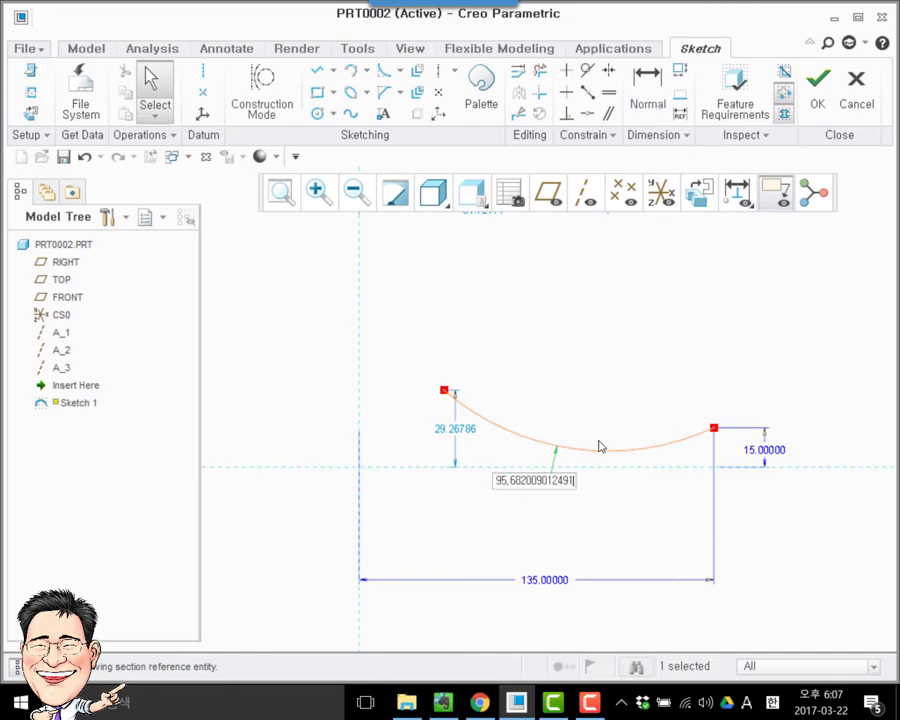
double_click(560, 478)
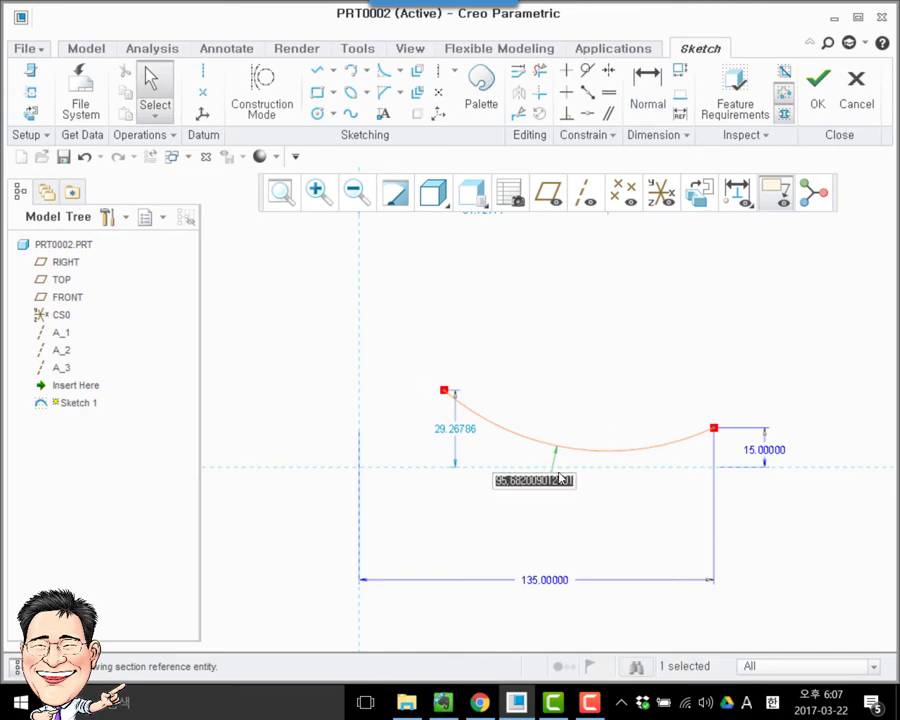
key(BackSpace)
text(180)
key(Return)
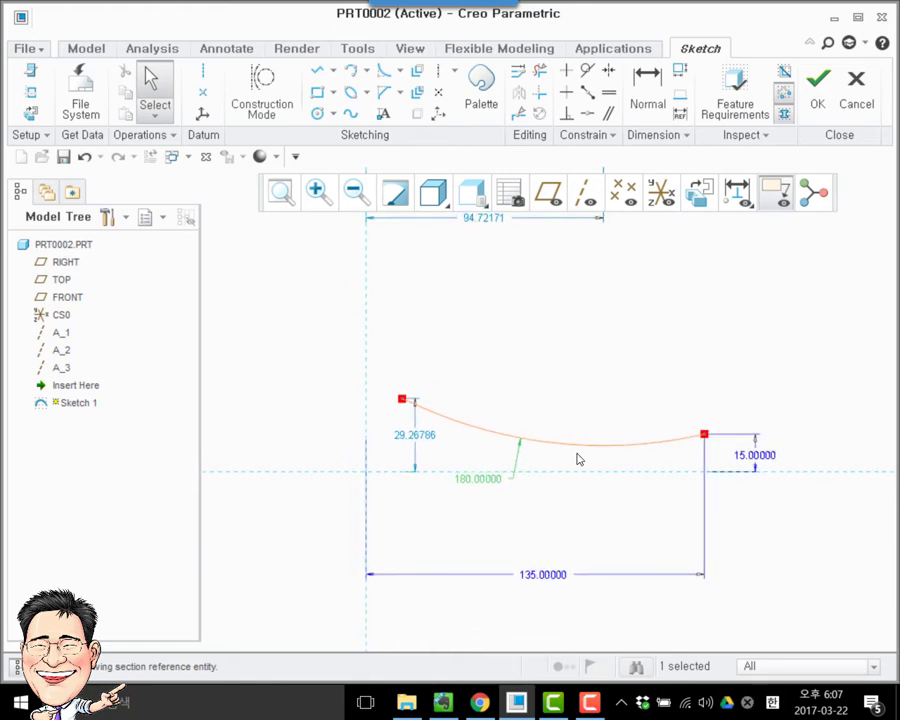
- Sketch a second three-point arc of about 134 radius, bulging upward from the vertical reference to a point on the first arc
scroll(367, 335, up, 2)
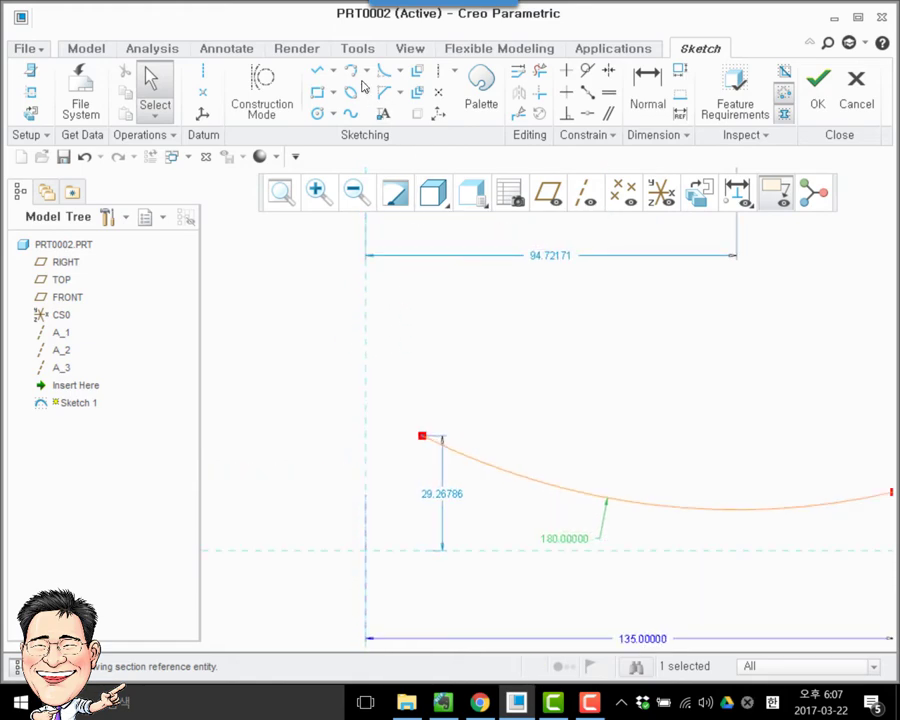
click(333, 70)
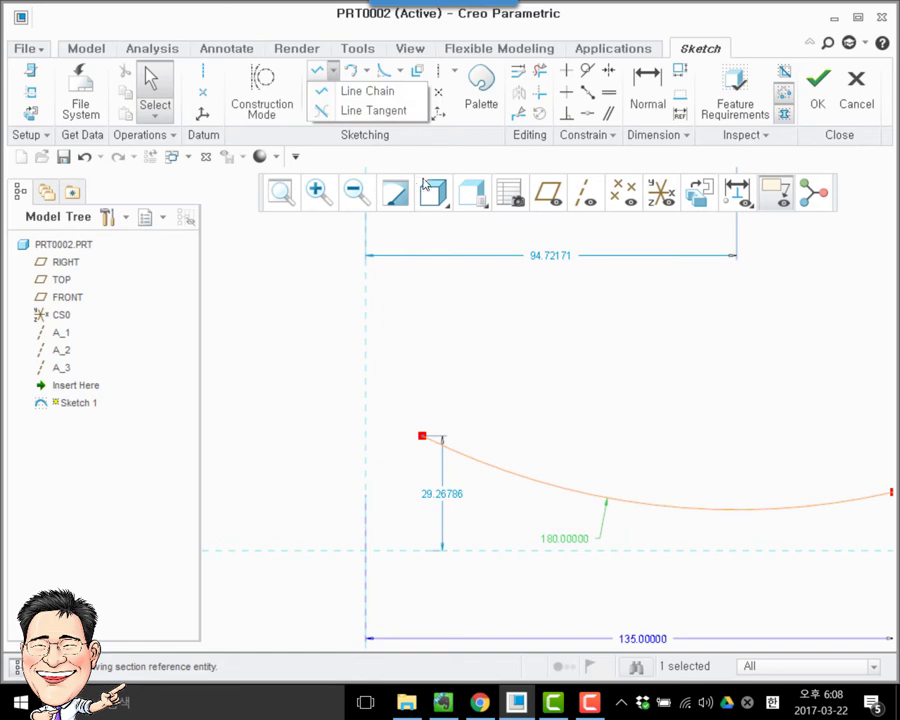
click(367, 90)
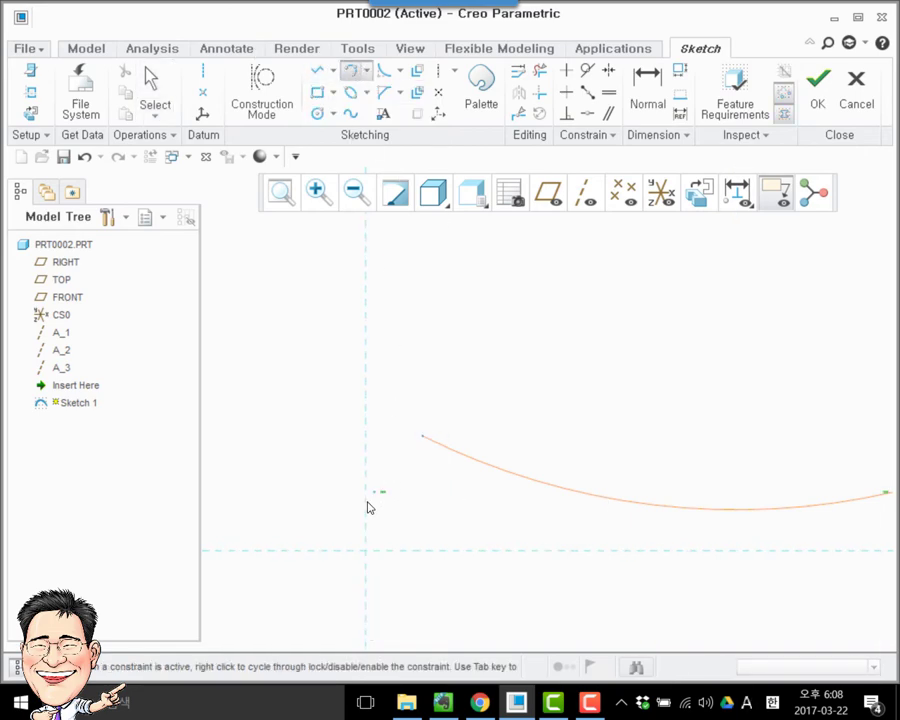
click(614, 498)
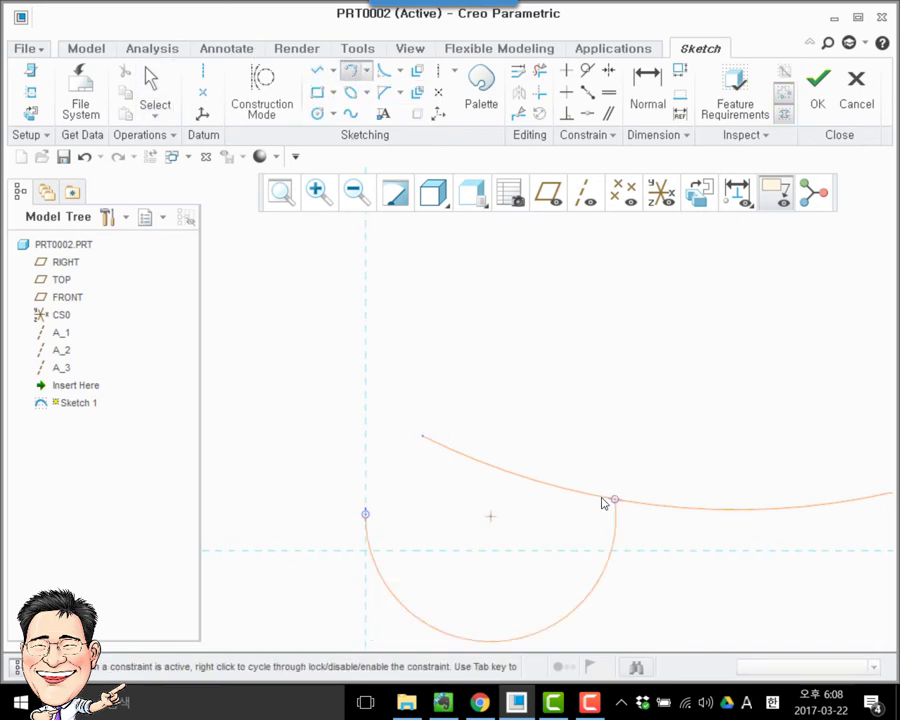
click(551, 494)
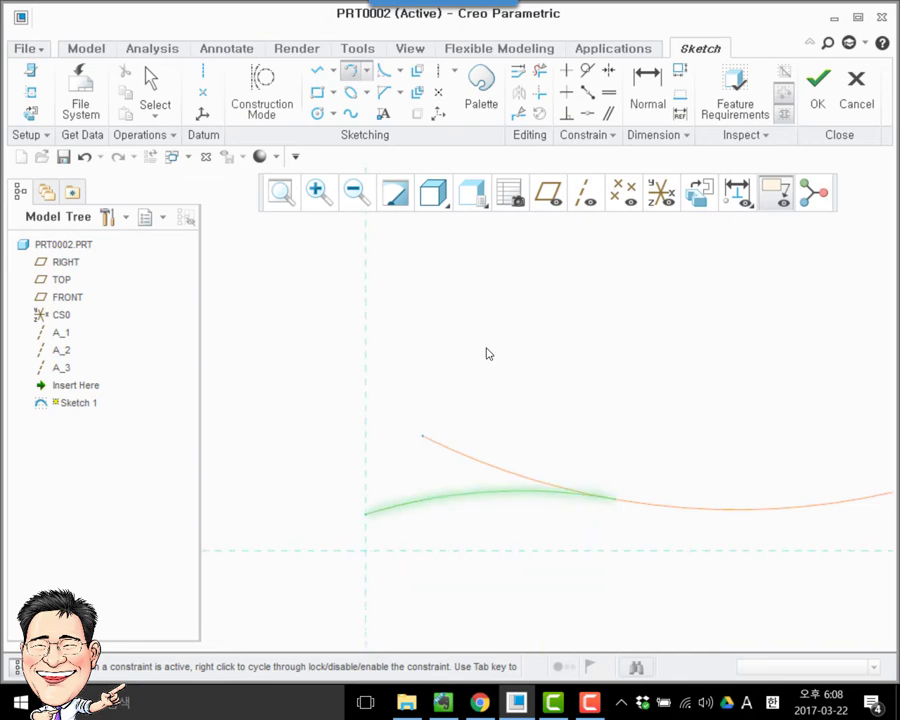
middle_click(486, 352)
- Constrain the new arc to be tangent to the first arc at the point where they meet
click(586, 70)
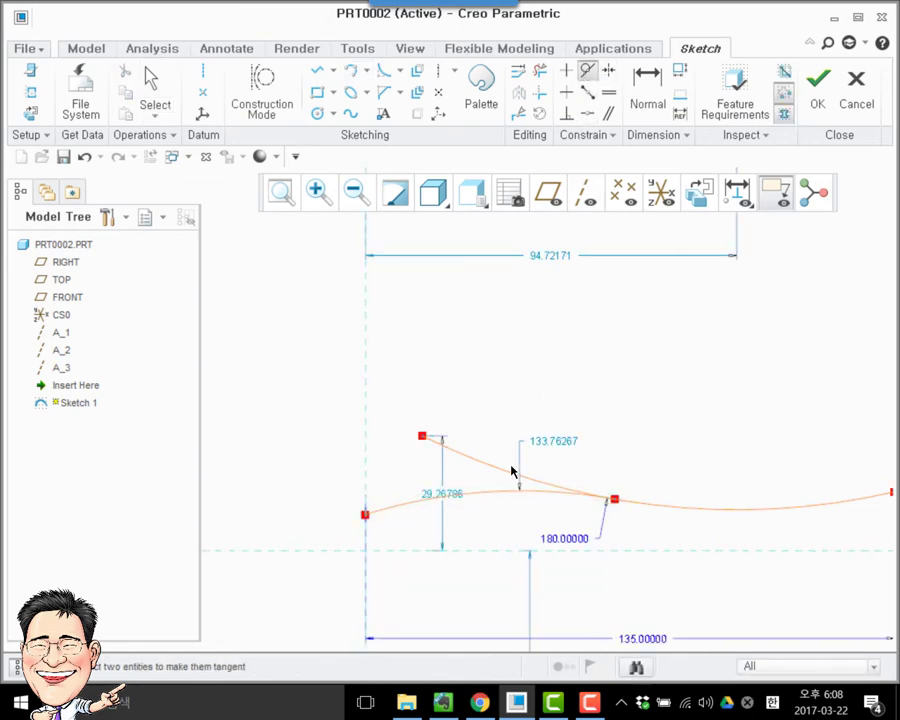
click(497, 492)
click(500, 467)
middle_click(627, 386)
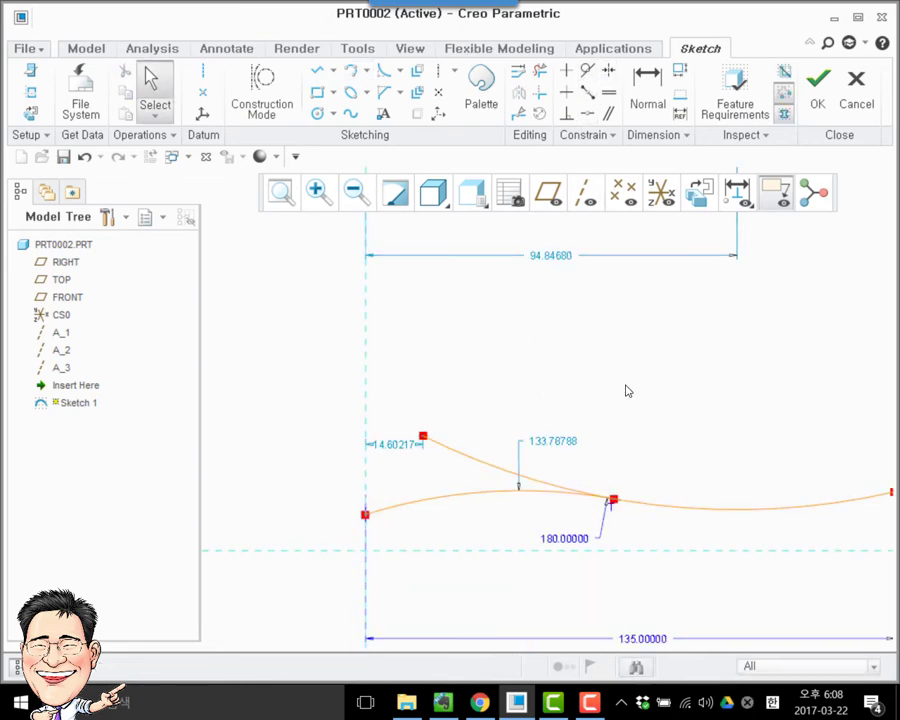
- Trim away the first arc's leftover segment beyond the tangent point, near the vertical reference
click(545, 104)
click(476, 456)
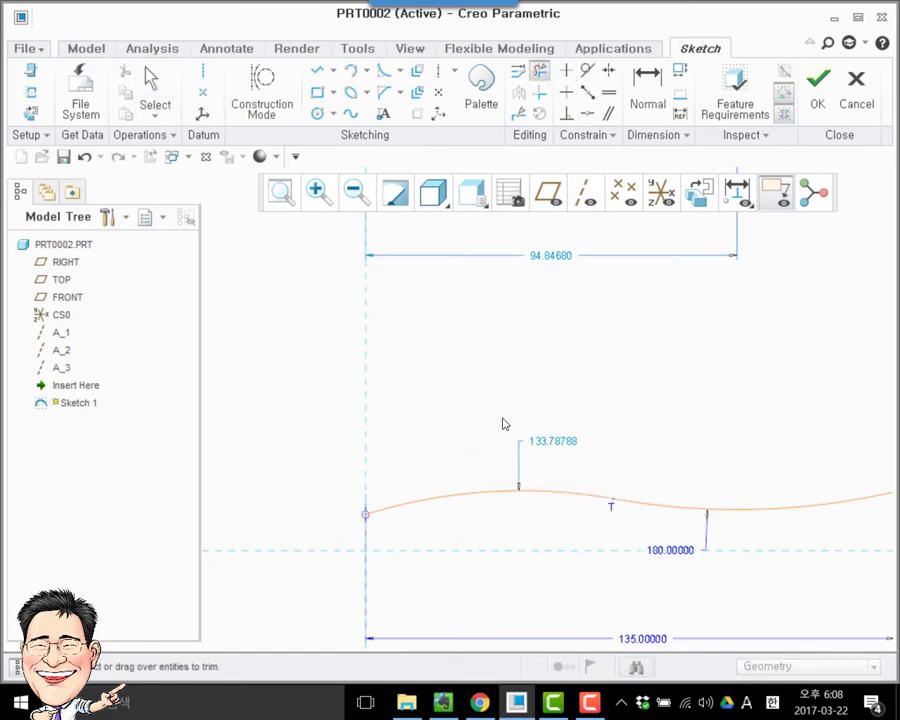
middle_click(516, 392)
- Set the second arc's radius to 175 and complete the sketch
double_click(553, 441)
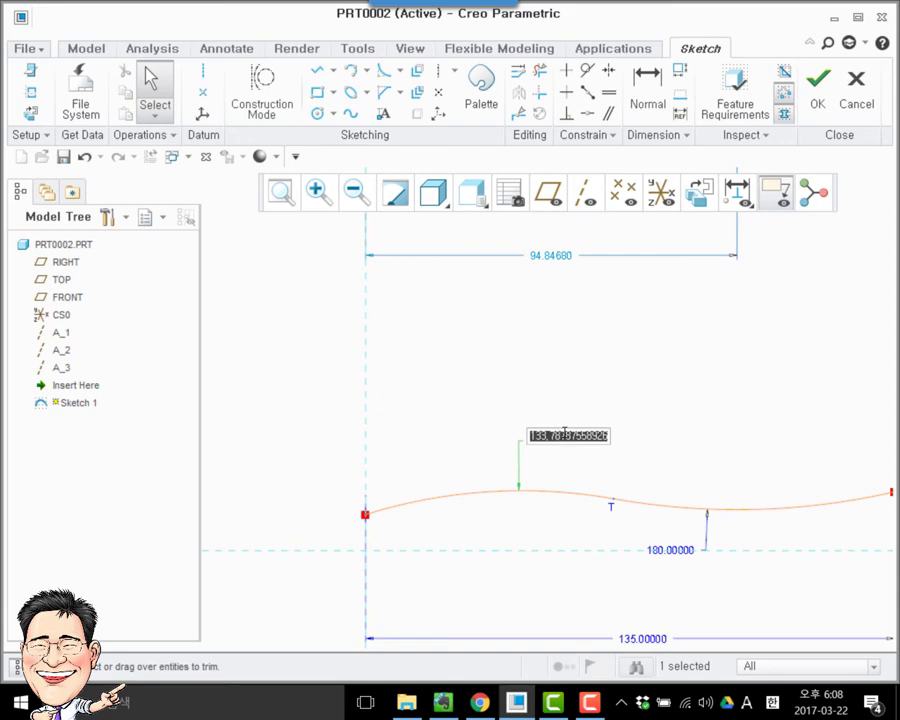
text(175)
key(Return)
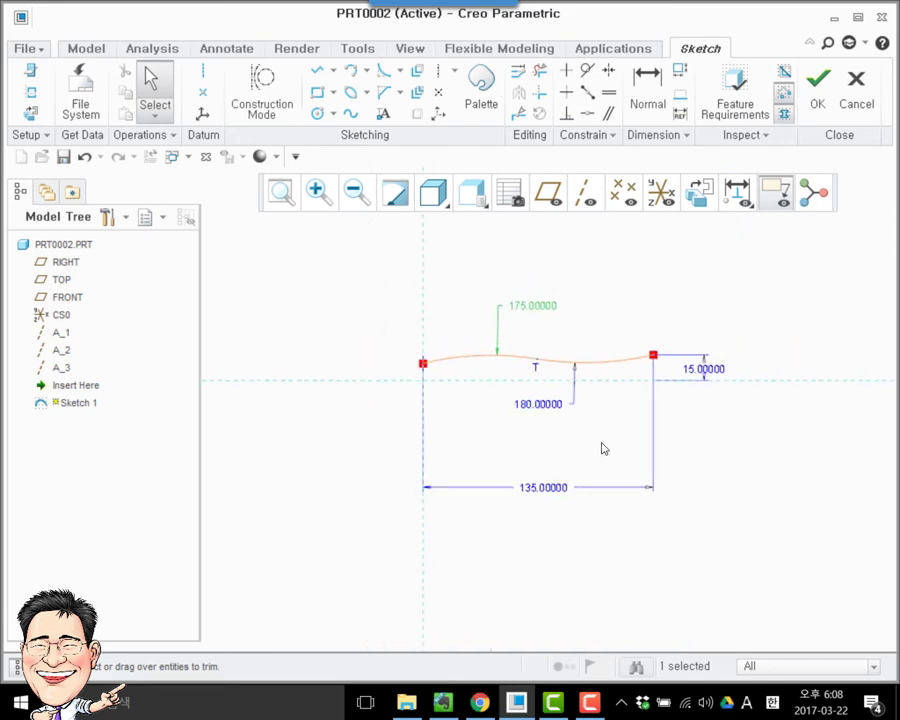
click(631, 404)
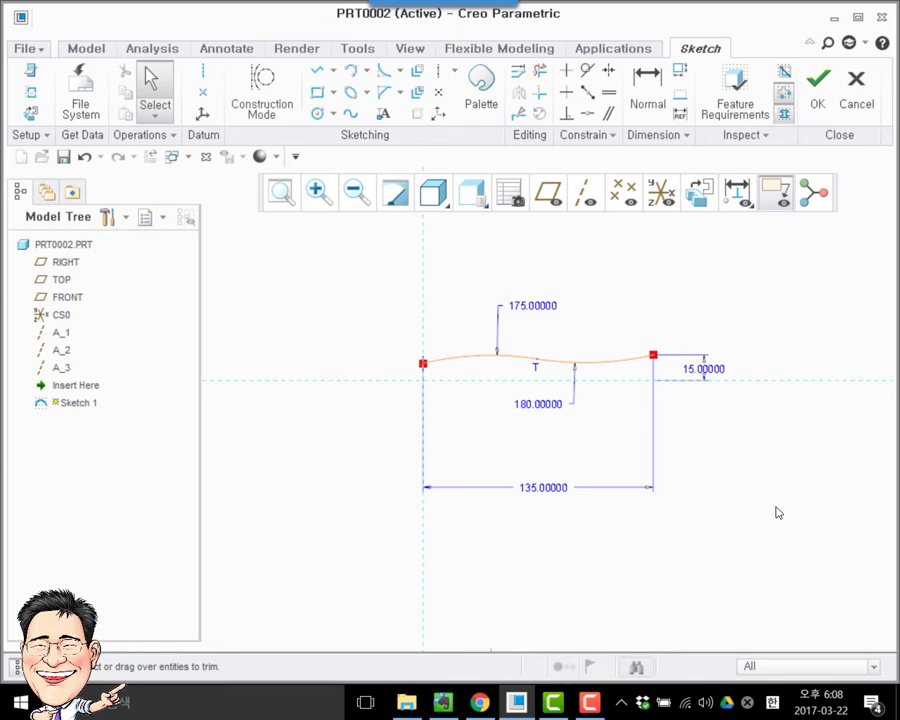
click(818, 84)
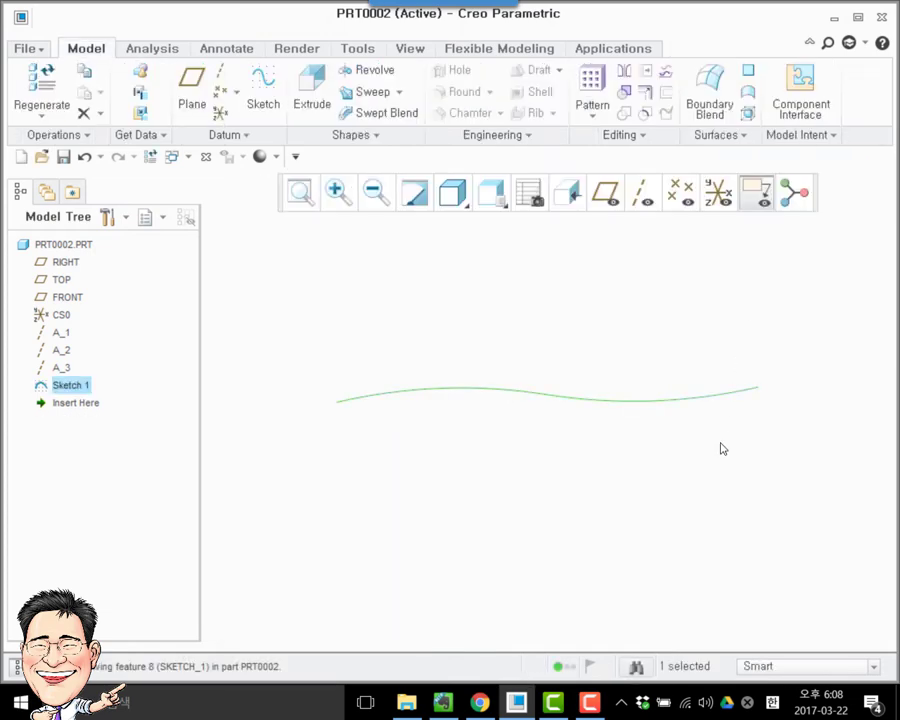
click(480, 330)
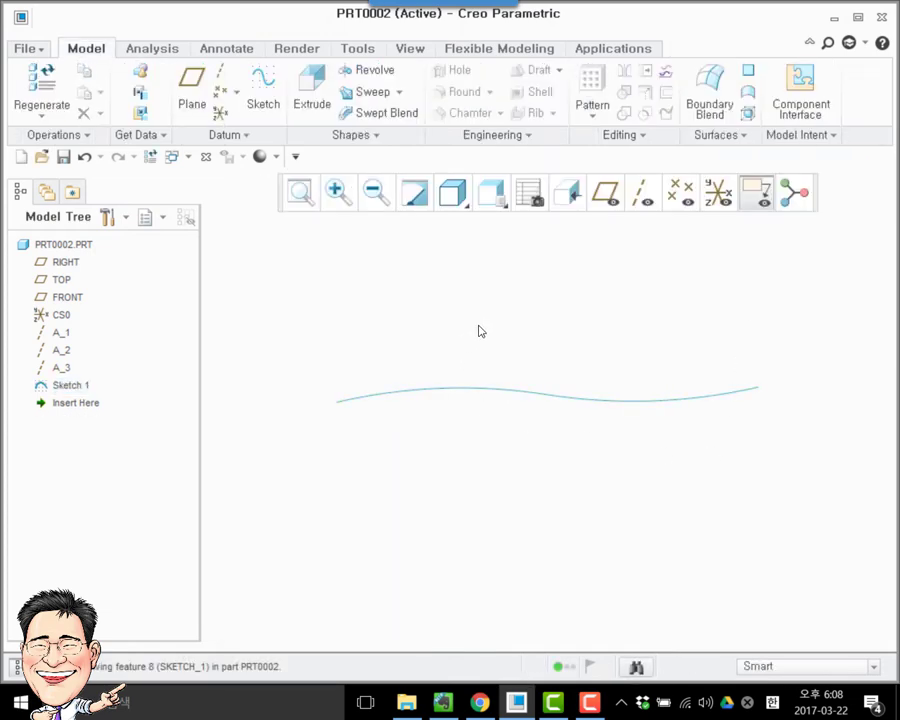
- Show the datum planes and orient the model to the saved RIGHT view
click(488, 198)
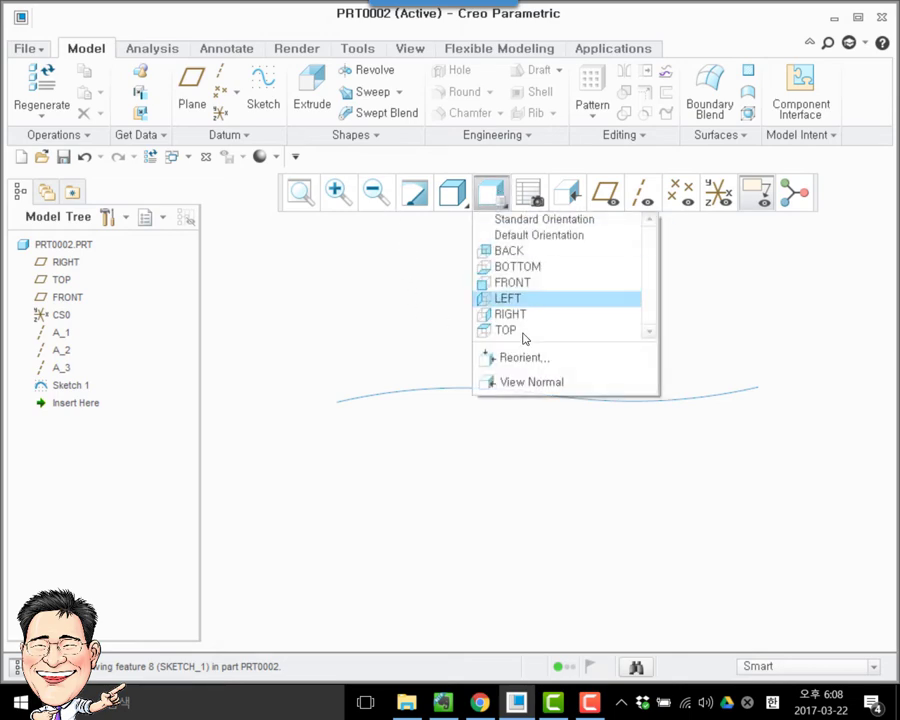
click(527, 325)
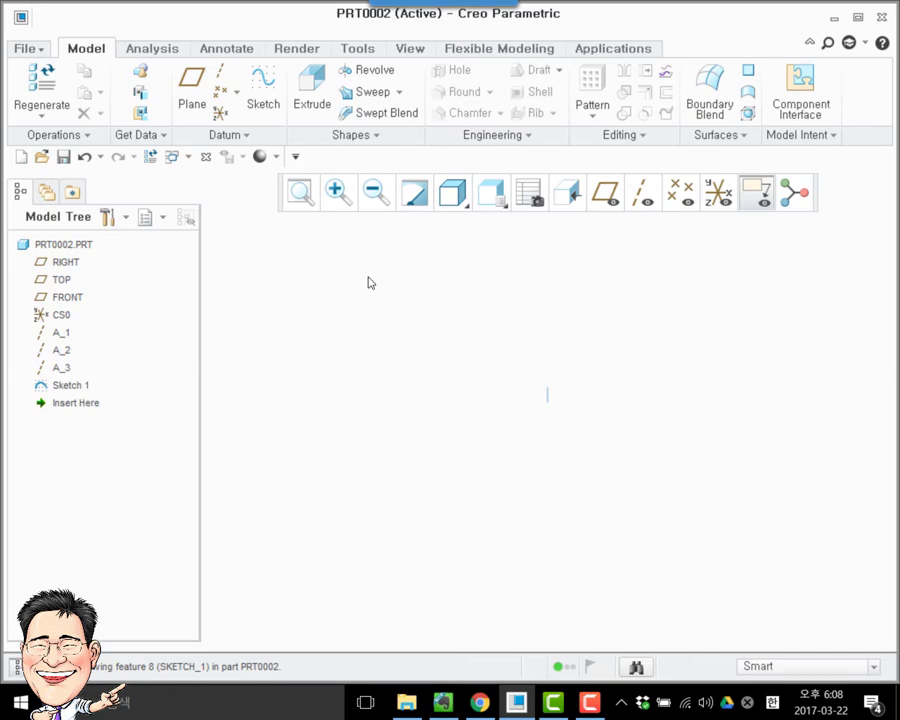
click(492, 195)
click(502, 283)
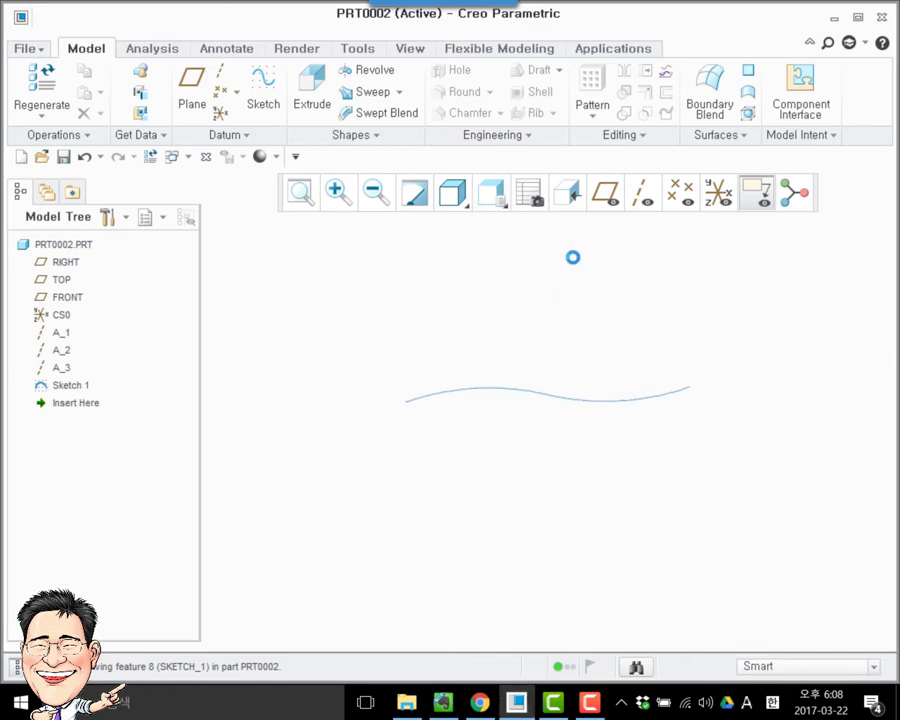
click(604, 192)
scroll(341, 434, up, 5)
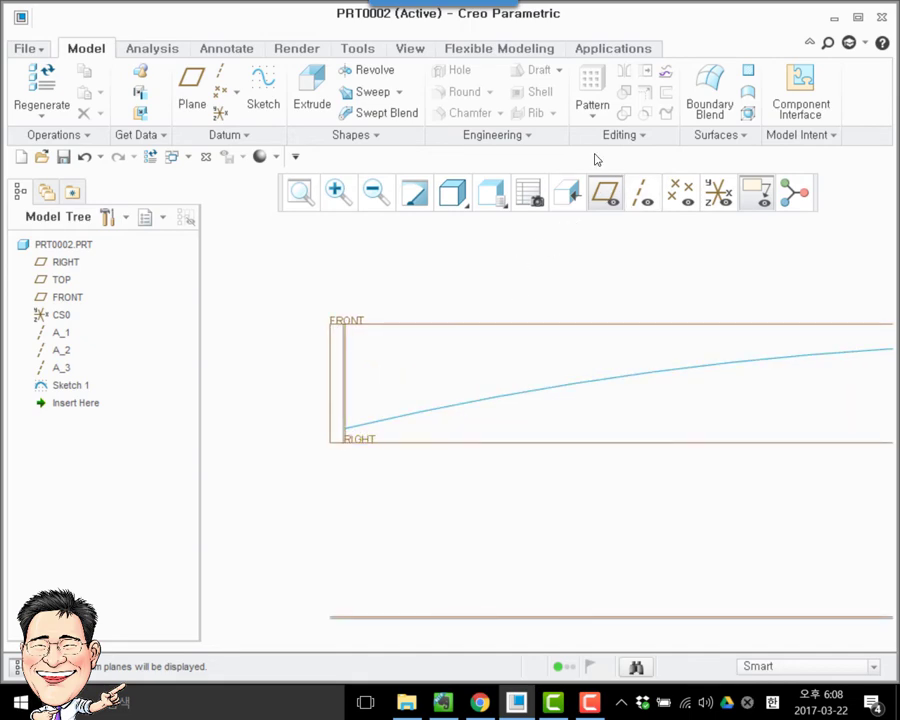
click(490, 195)
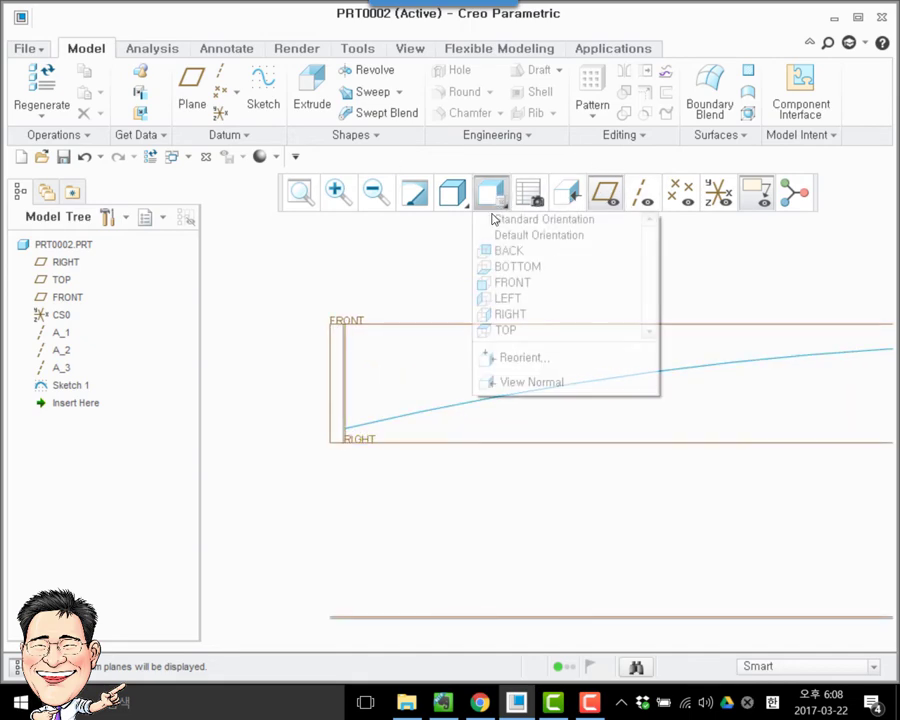
click(509, 316)
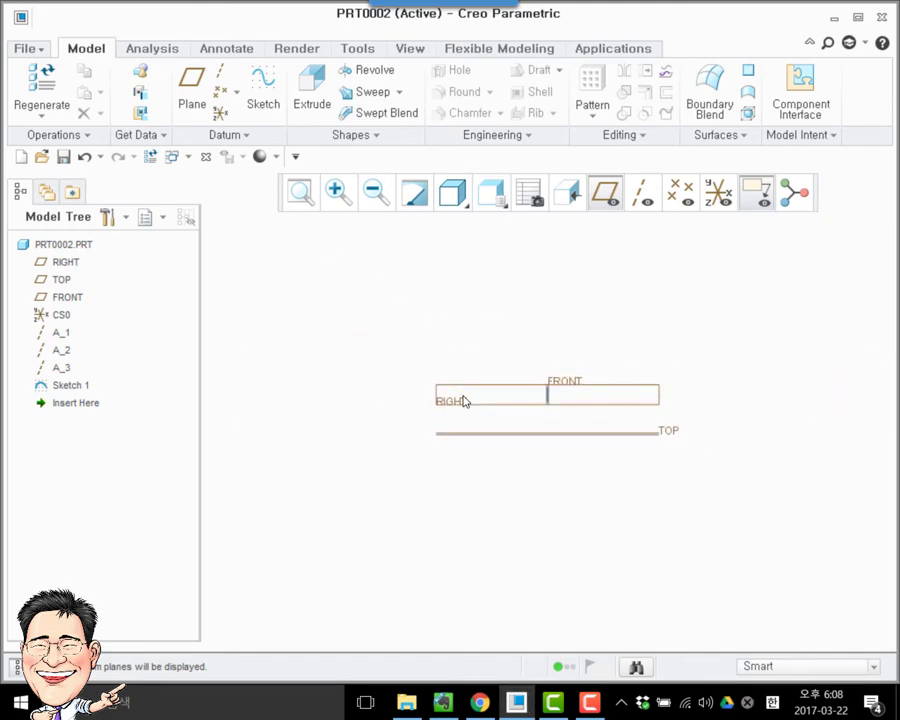
- Start a new sketch on the RIGHT datum plane
click(263, 88)
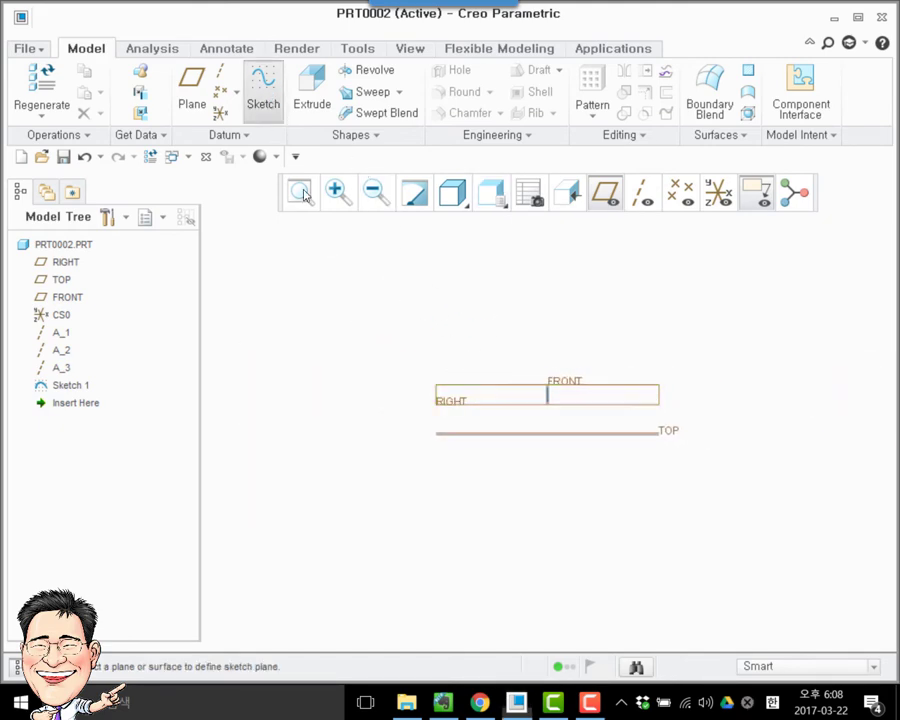
click(591, 412)
middle_click(643, 418)
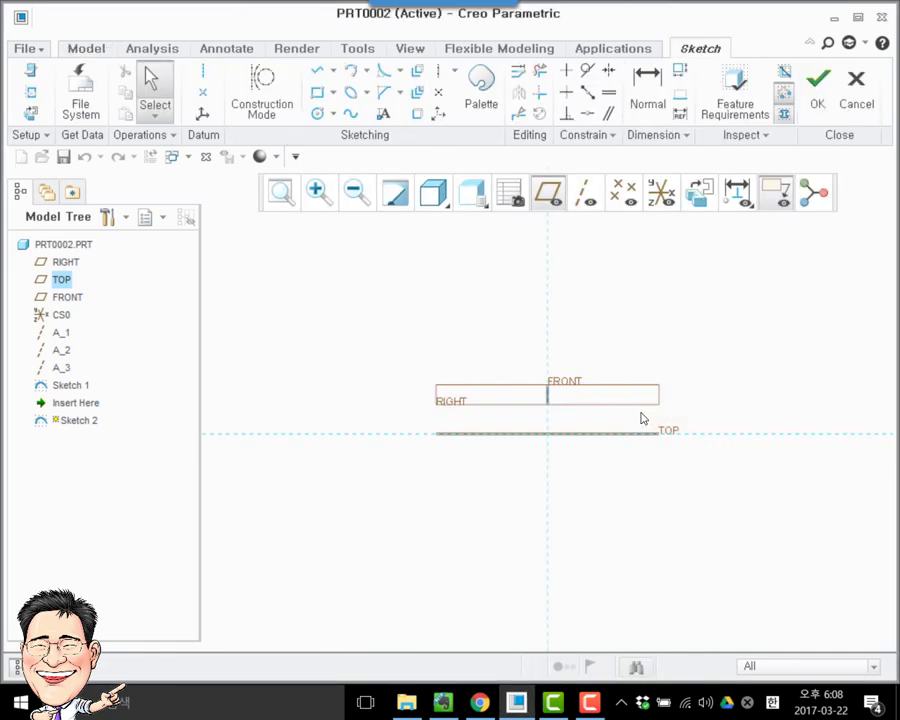
- Sketch a centre-and-ends arc of about 57.3 radius, centred on the vertical reference about 34.2 below the horizontal reference, with level endpoints
click(369, 78)
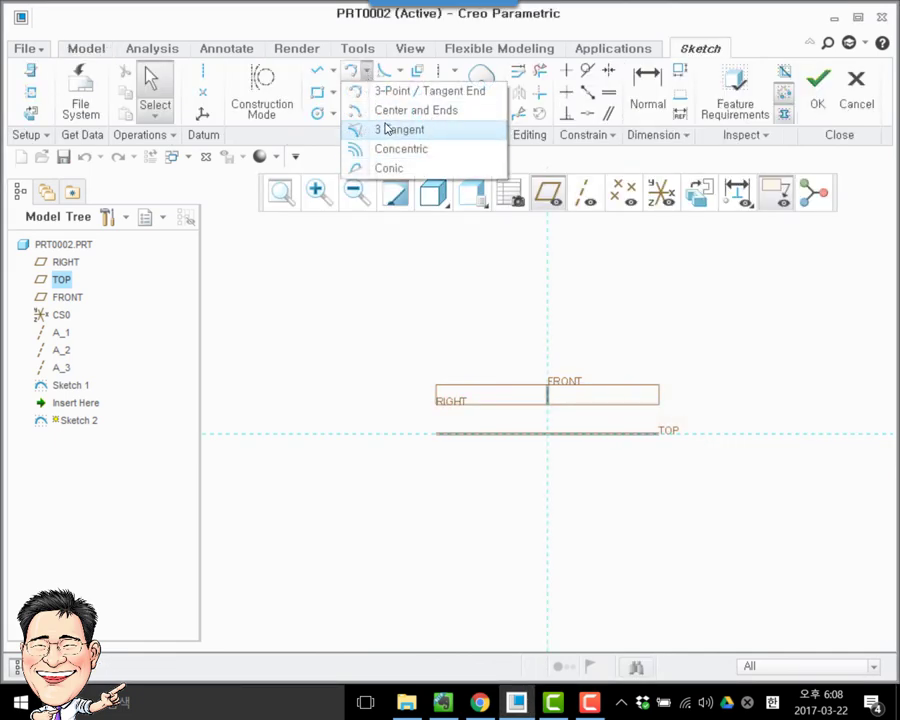
click(378, 108)
click(547, 540)
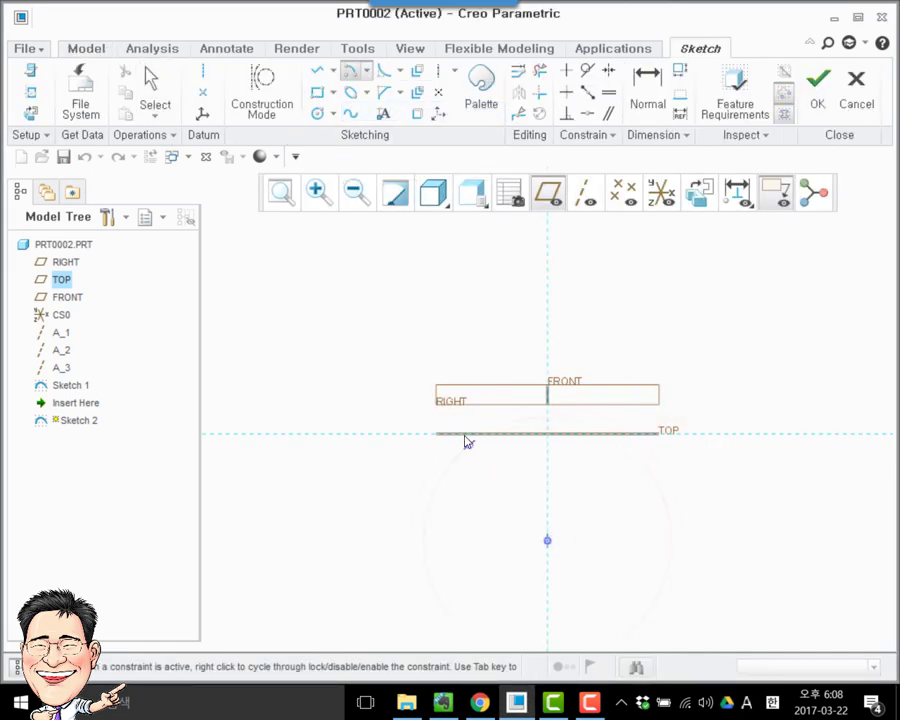
click(418, 416)
click(661, 421)
middle_click(596, 392)
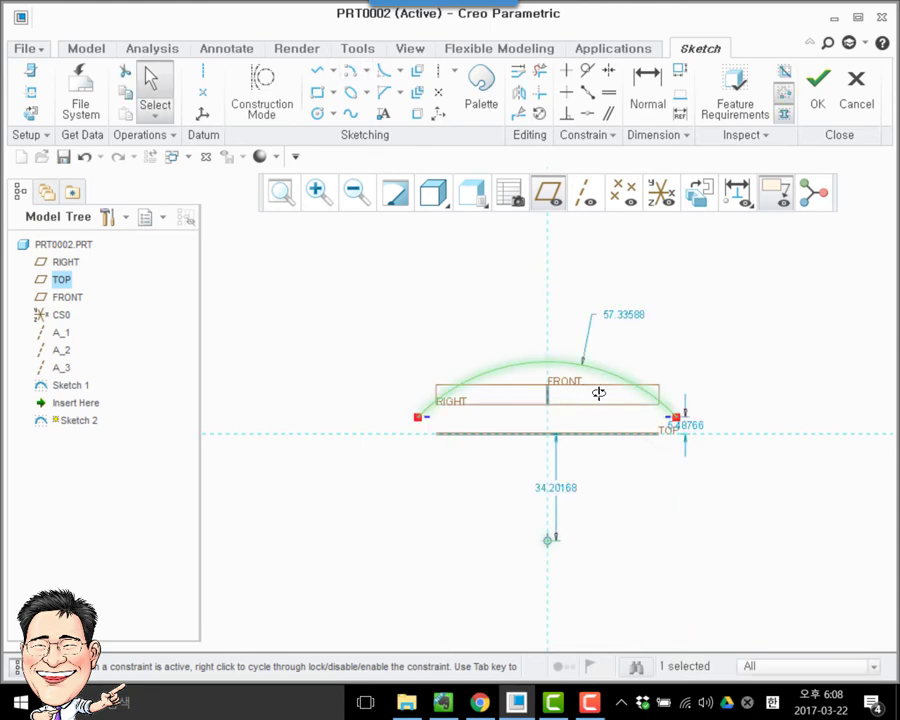
- Constrain the arc to be coincident with the starting endpoint of the Sketch 1 curve
middle_drag(596, 392, 644, 425)
scroll(366, 354, up, 5)
click(360, 271)
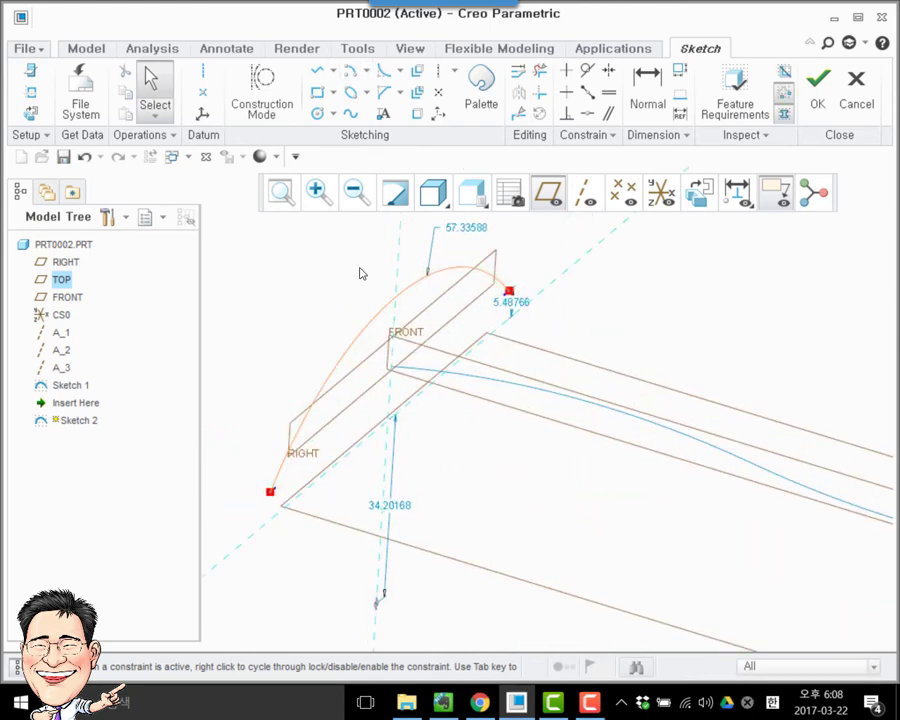
click(588, 113)
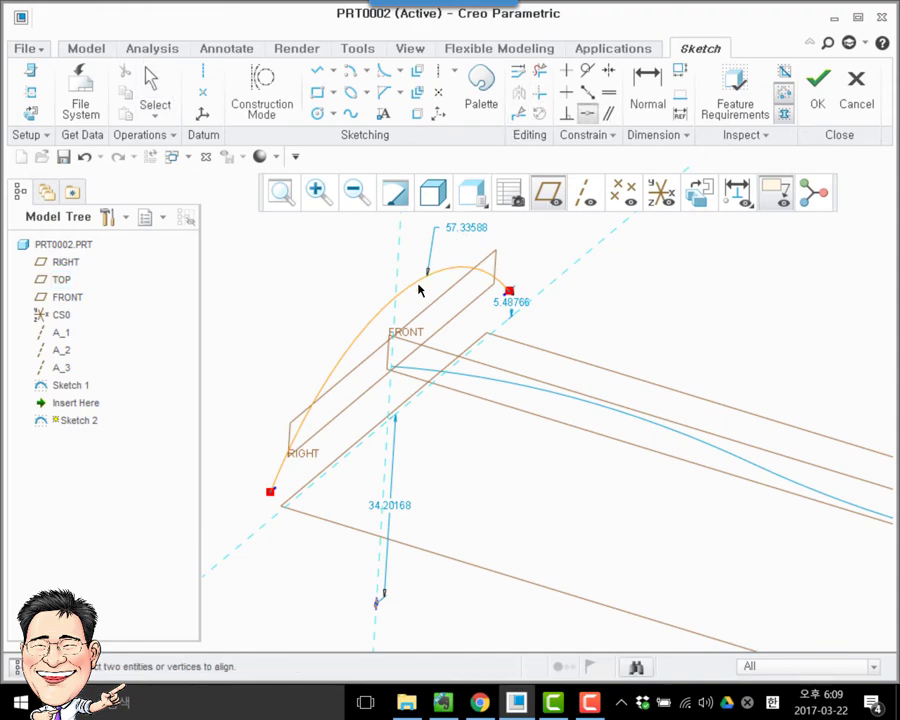
scroll(400, 383, up, 3)
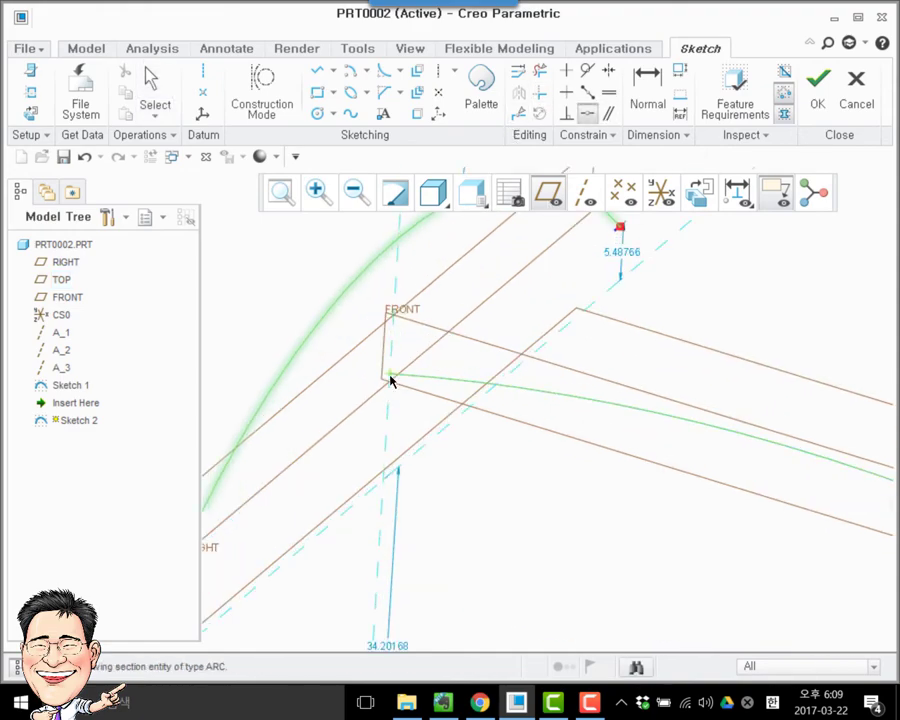
click(392, 378)
click(315, 304)
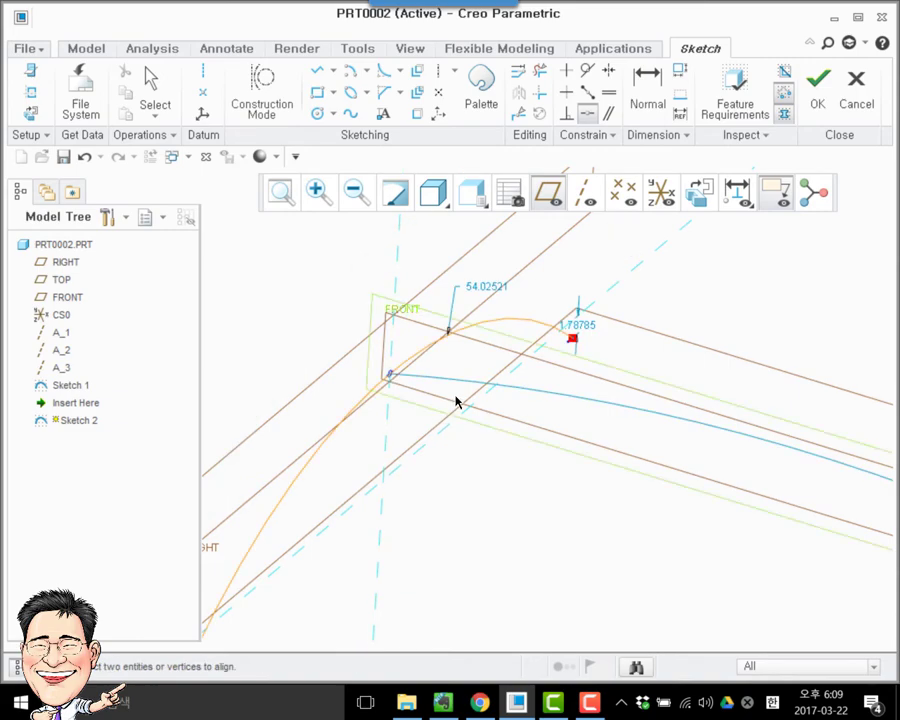
middle_click(456, 401)
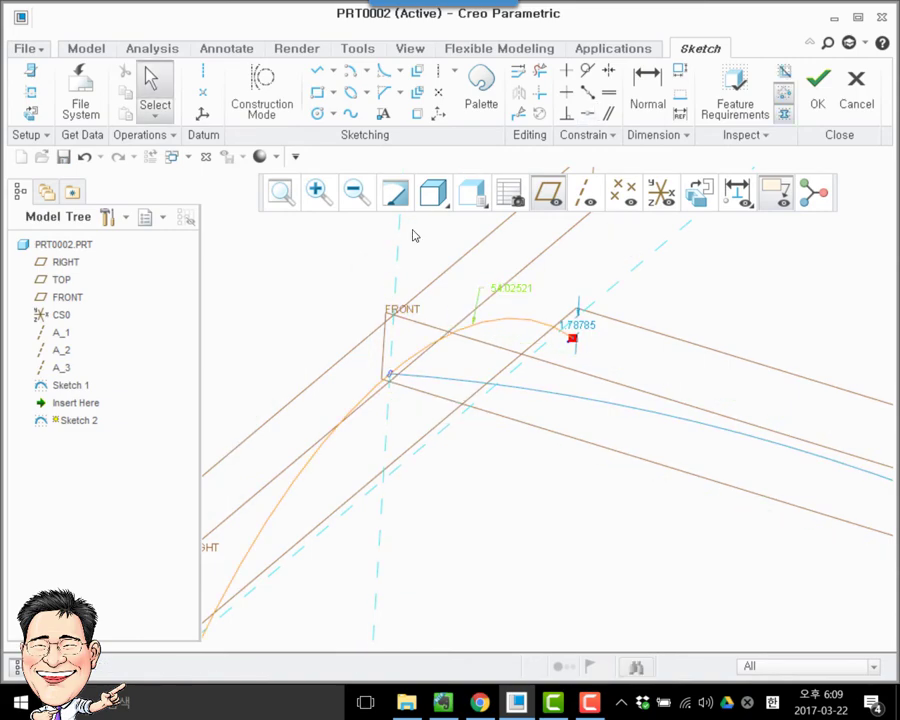
- Set the radius of the arc through the curve's endpoint to 150
double_click(512, 287)
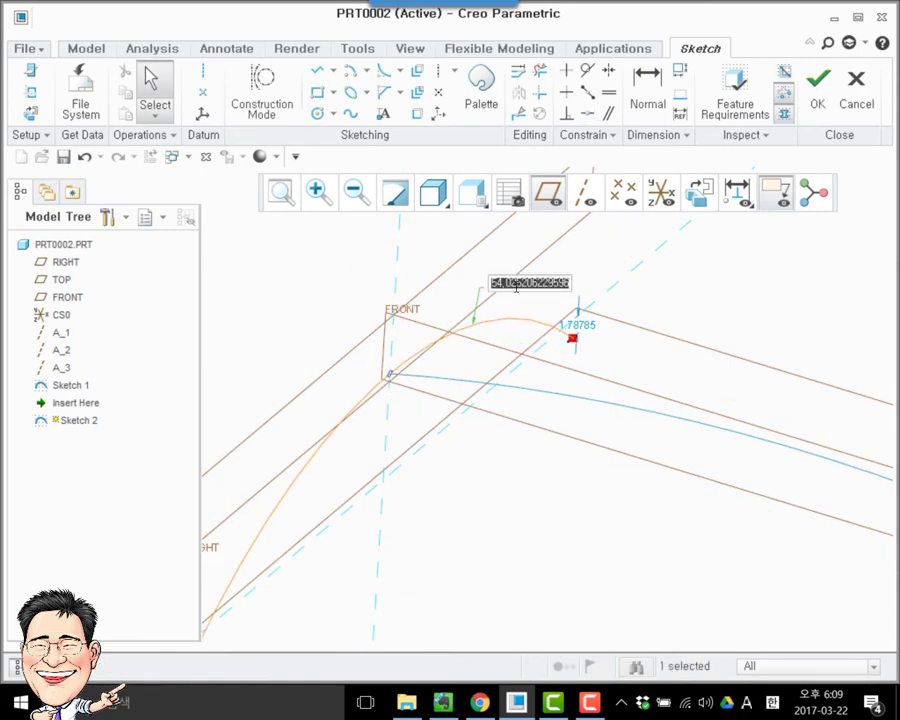
text(150)
key(Return)
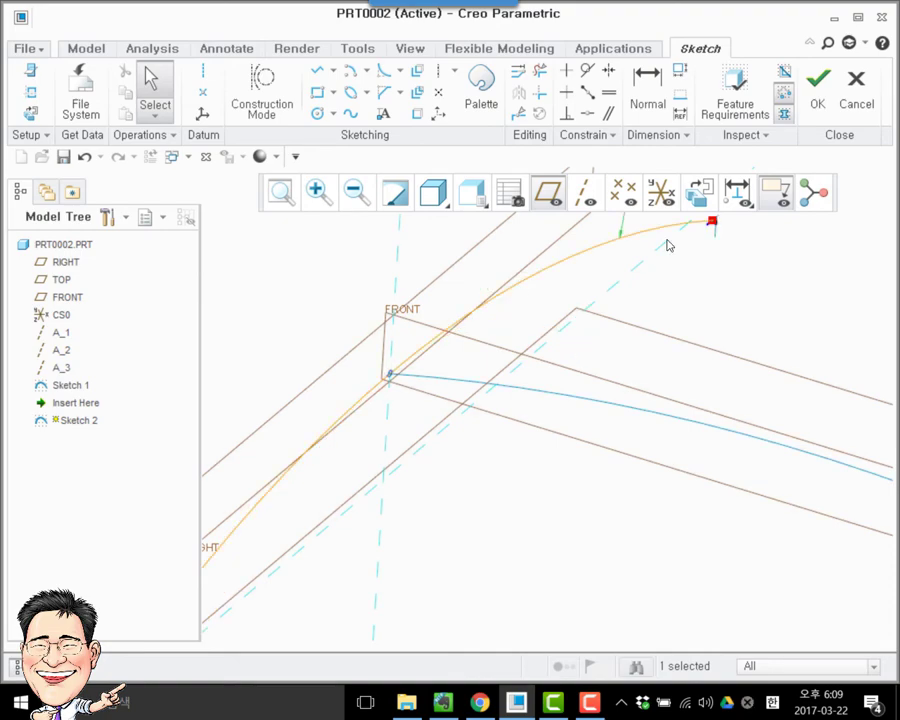
- Dimension the horizontal distance between the arc's two endpoints and set it to 70
click(700, 193)
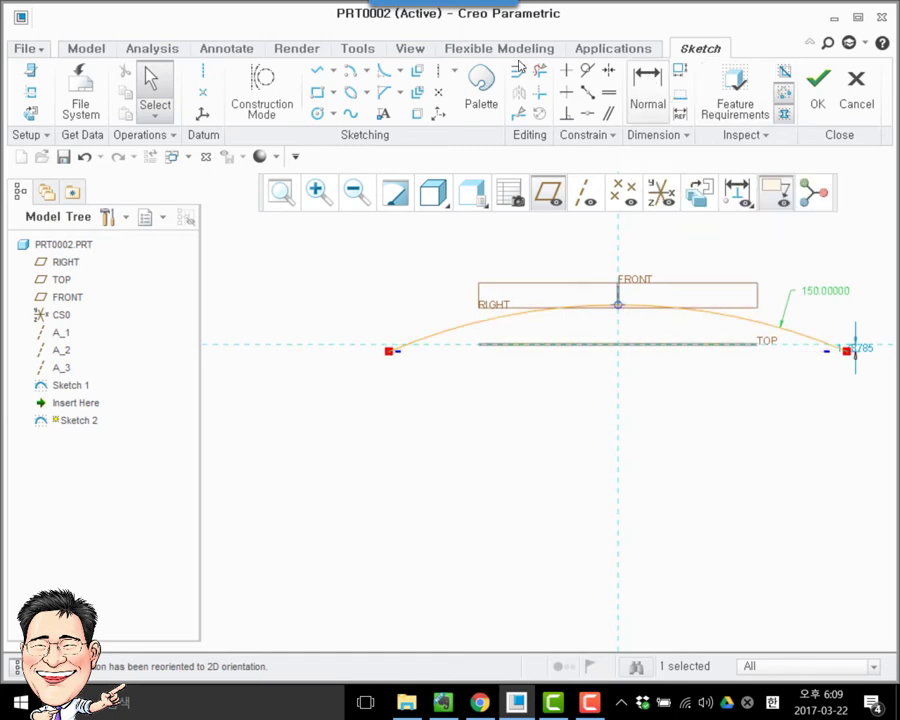
click(647, 92)
click(389, 351)
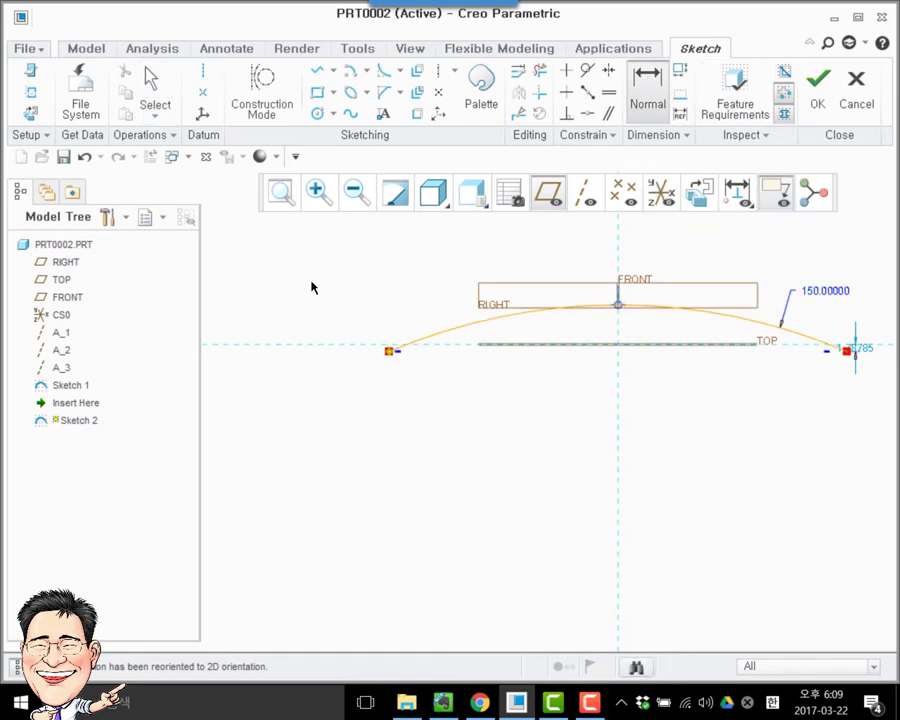
click(849, 357)
middle_click(655, 428)
text(70)
key(Return)
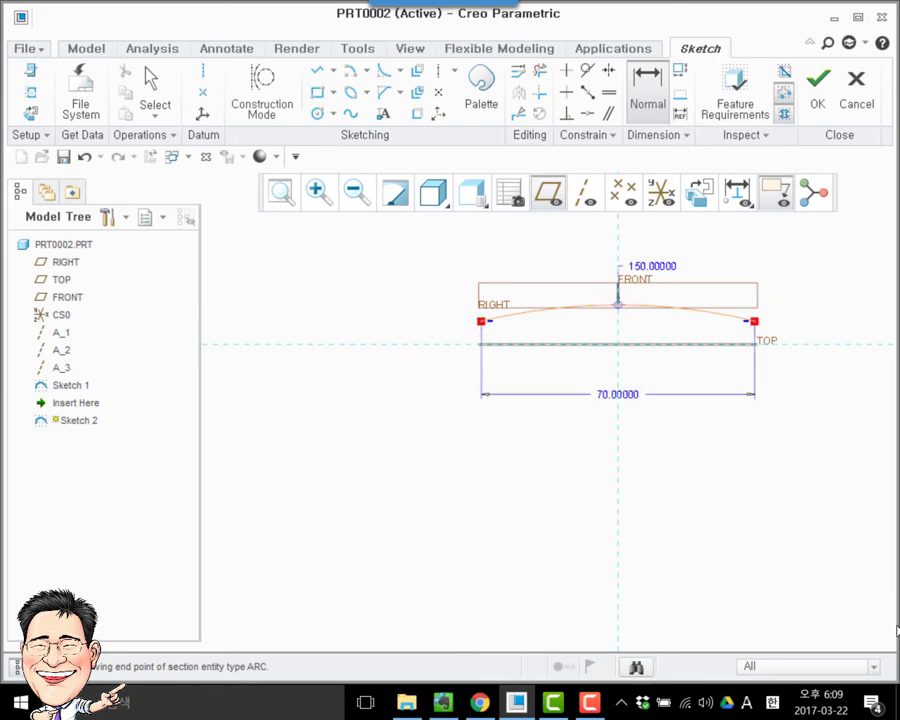
- Complete the arc sketch and hide the datum planes
click(819, 86)
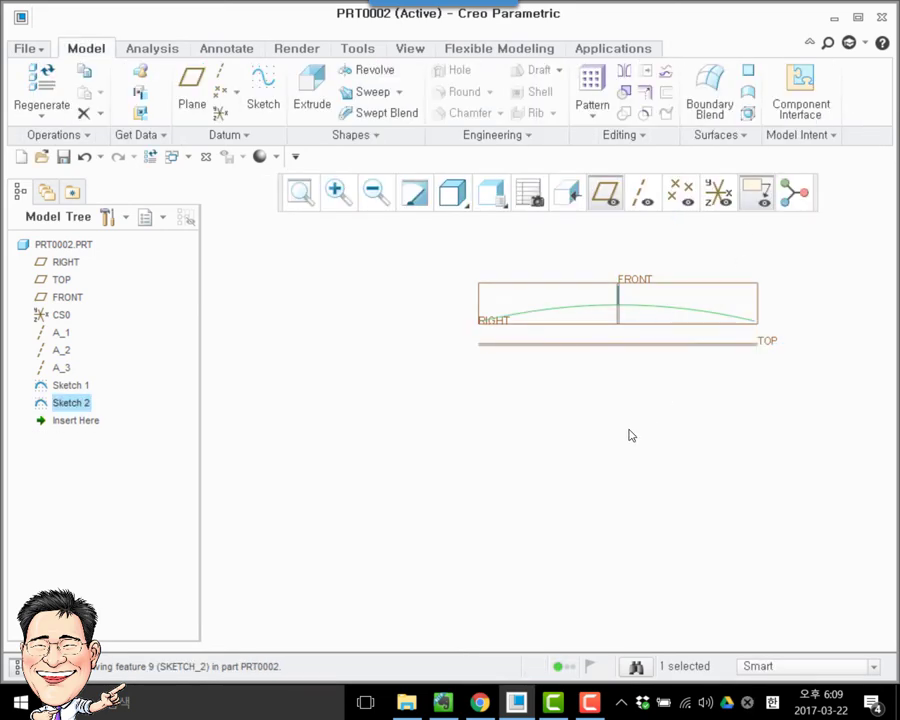
mouse_move(632, 435)
middle_down()
mouse_move(596, 410)
mouse_move(652, 297)
middle_up()
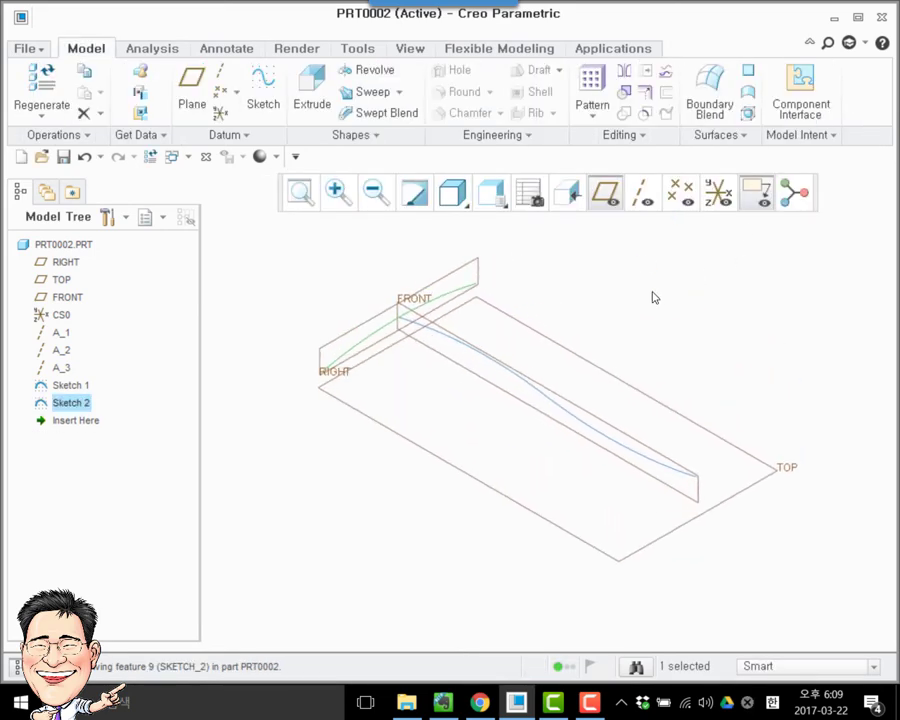
click(652, 297)
click(604, 193)
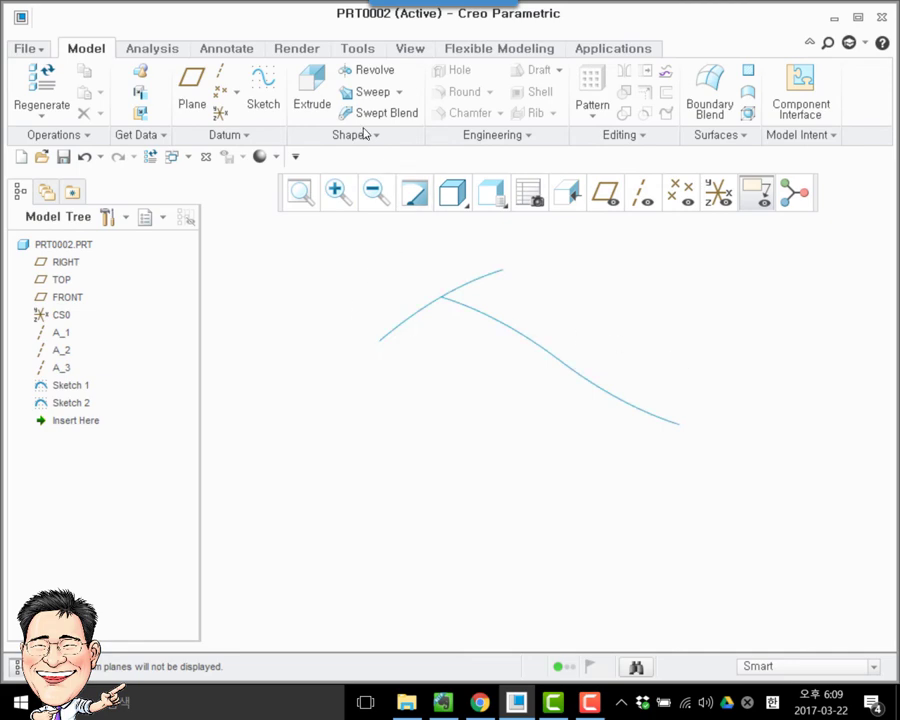
click(370, 91)
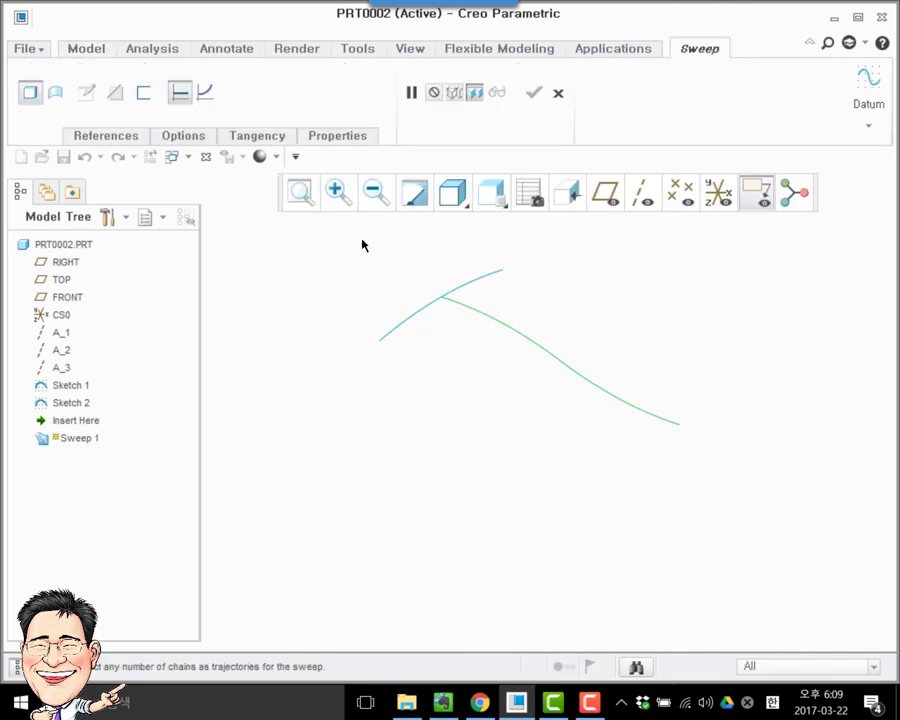
click(590, 375)
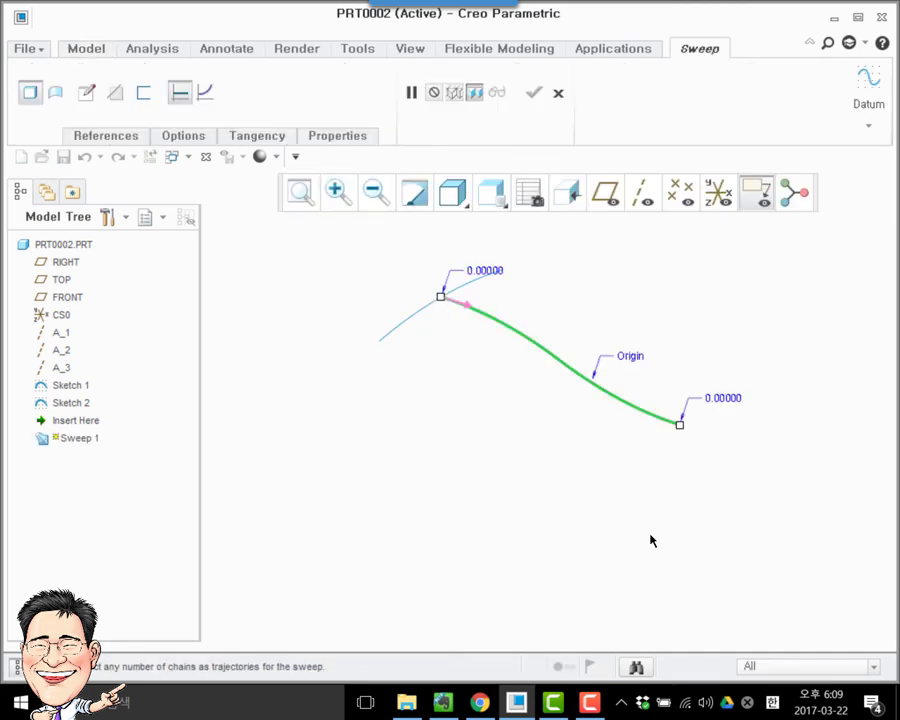
click(558, 93)
click(438, 377)
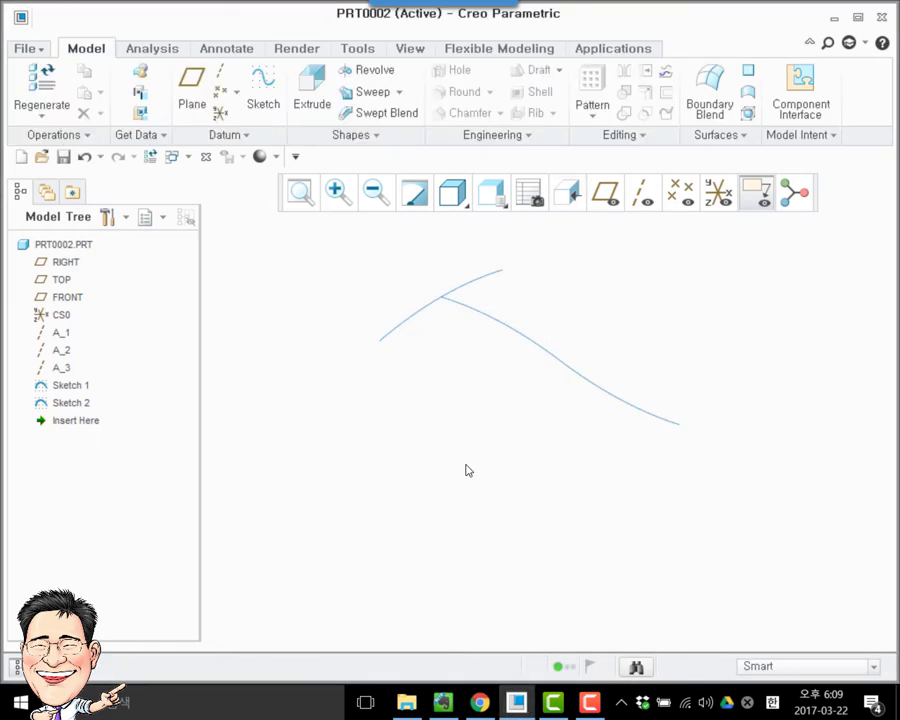
- Copy the Sketch 1 curve as a composite curve of type Approximate and hide Sketch 1
click(476, 317)
click(465, 311)
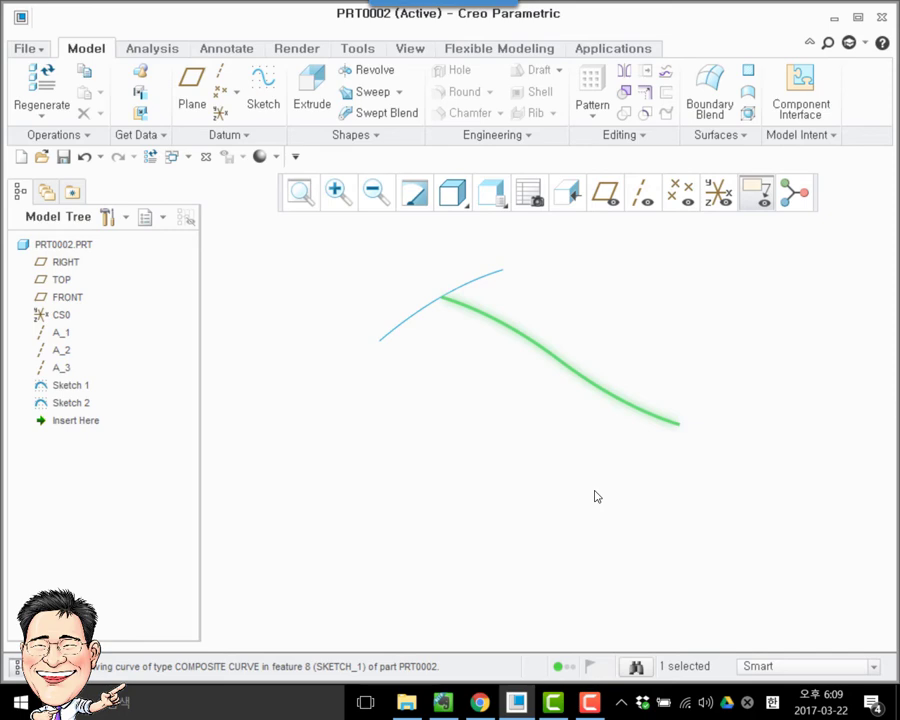
key(ctrl+c)
key(ctrl+v)
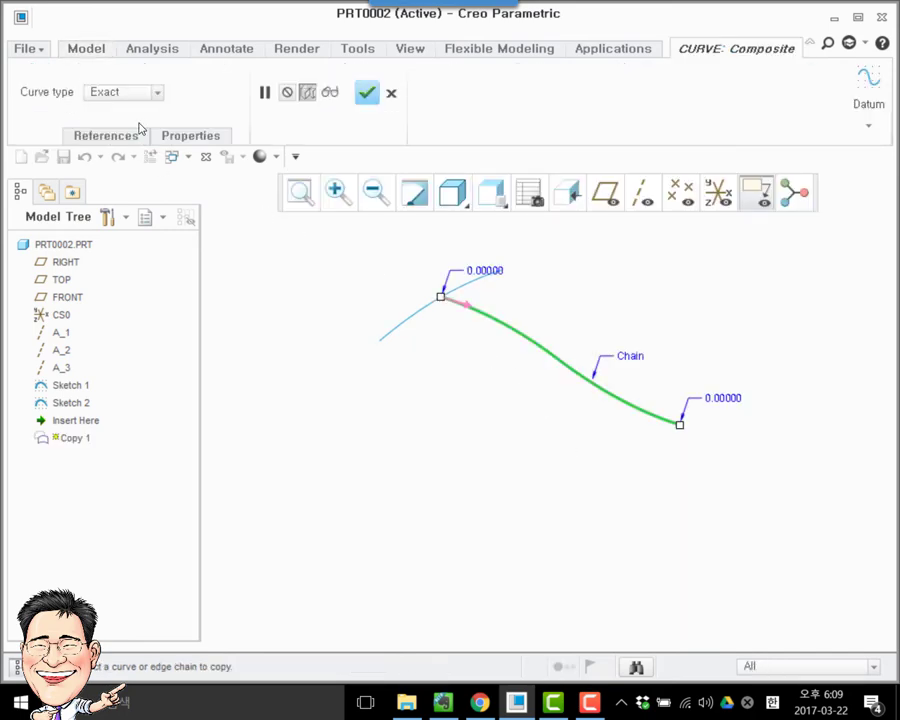
click(112, 91)
click(112, 118)
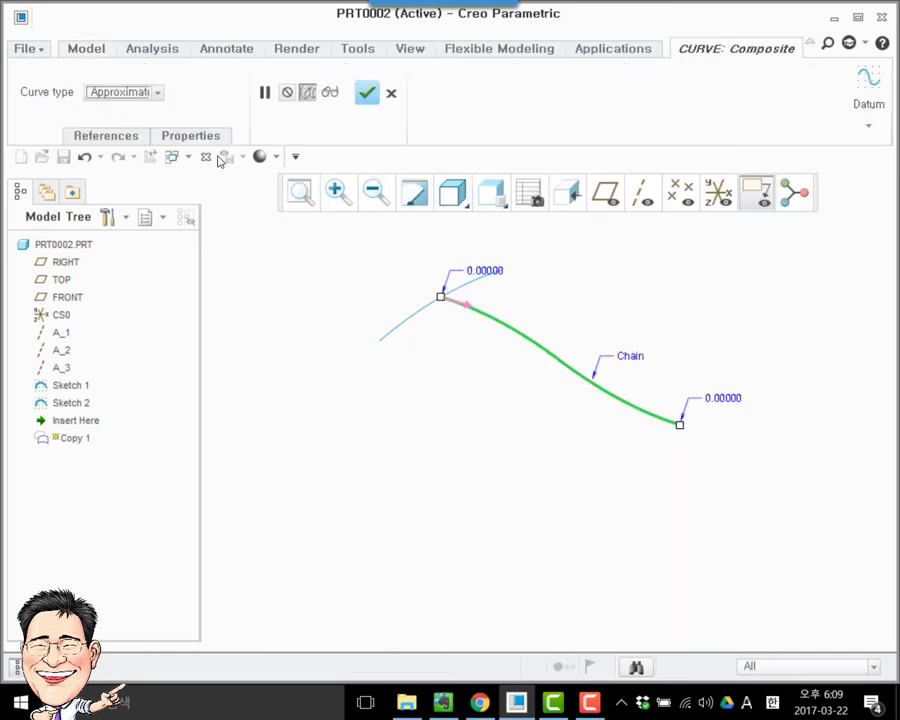
click(367, 92)
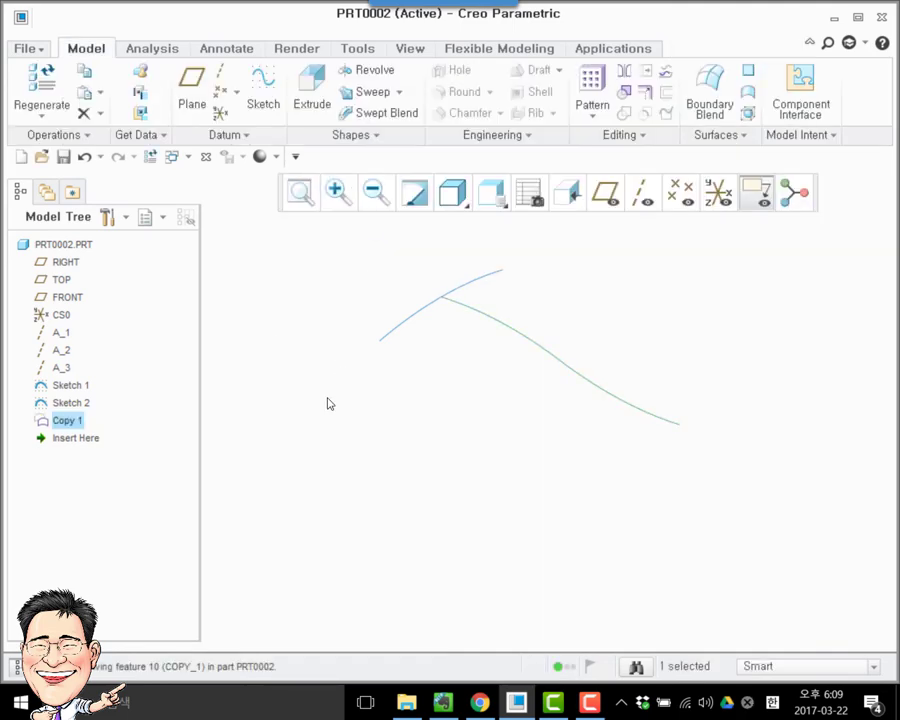
right_click(66, 386)
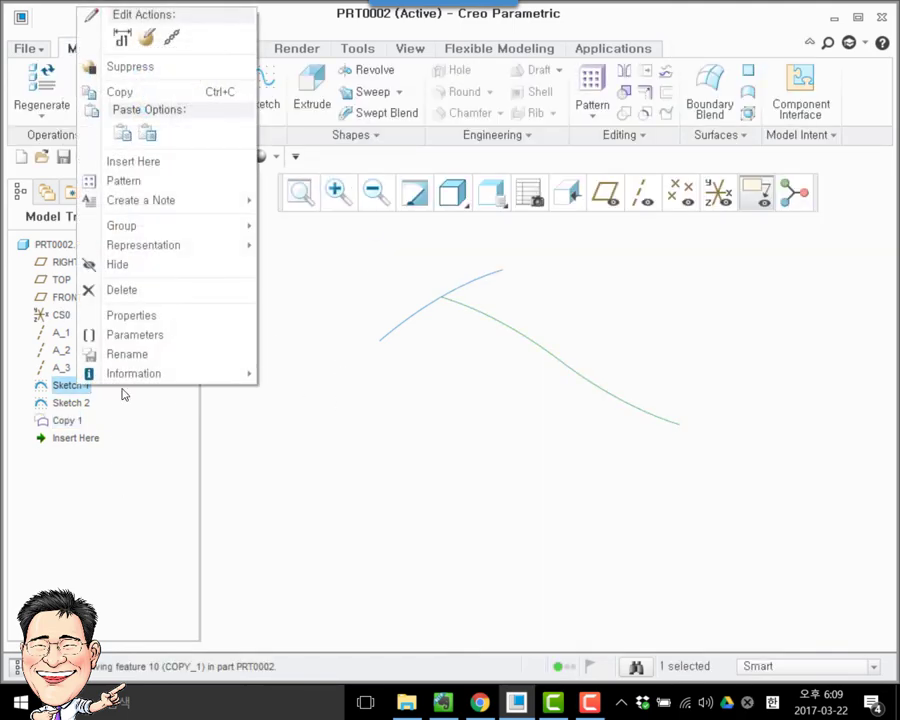
click(116, 262)
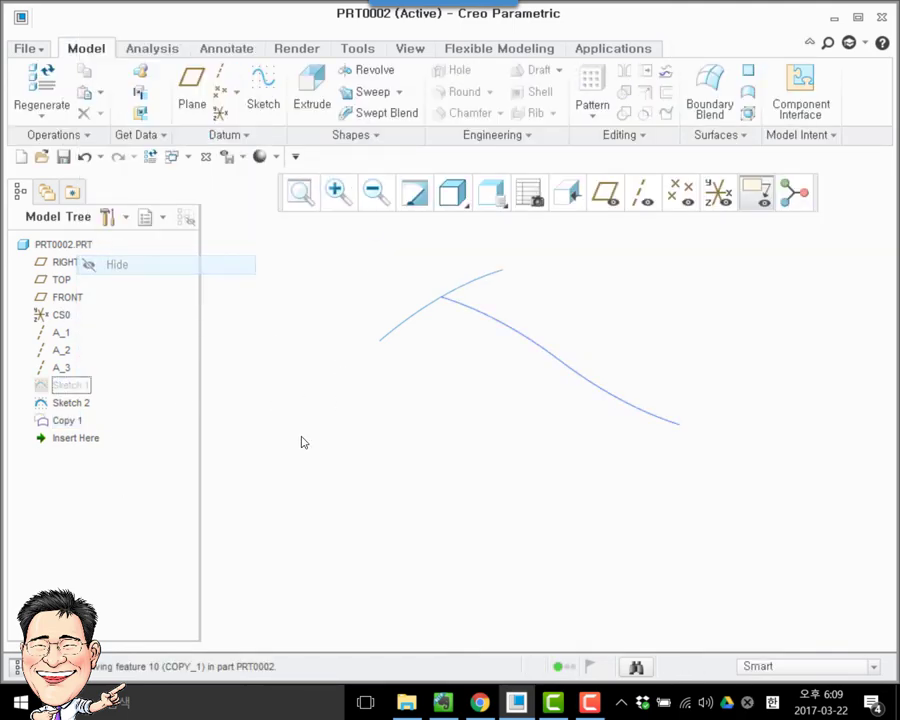
- Create a surface sweep along the copied curve, using the projected Sketch 2 arc as its section
click(370, 91)
click(474, 314)
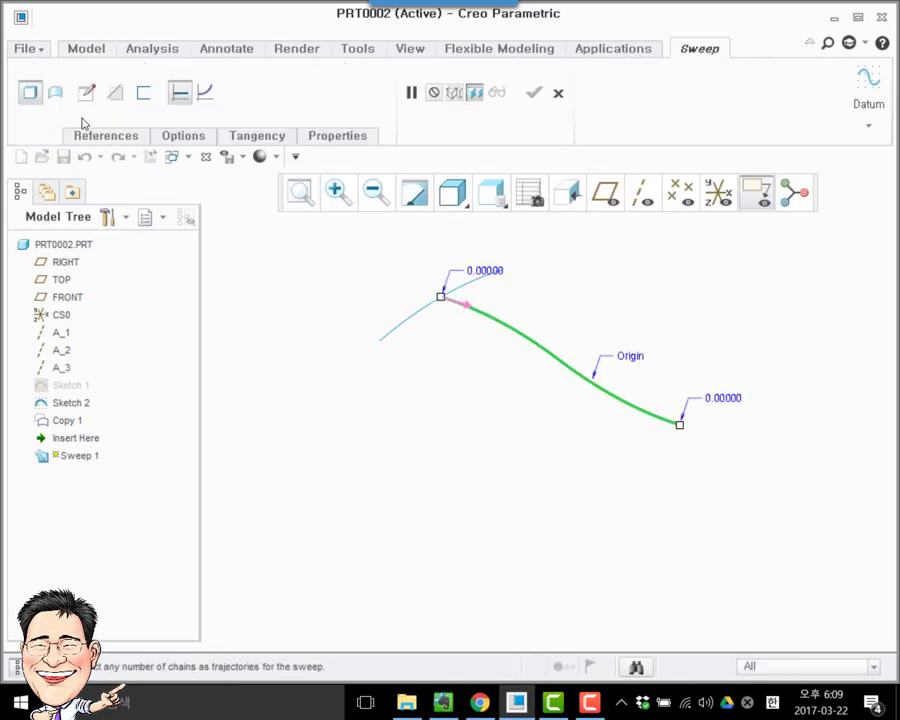
click(55, 91)
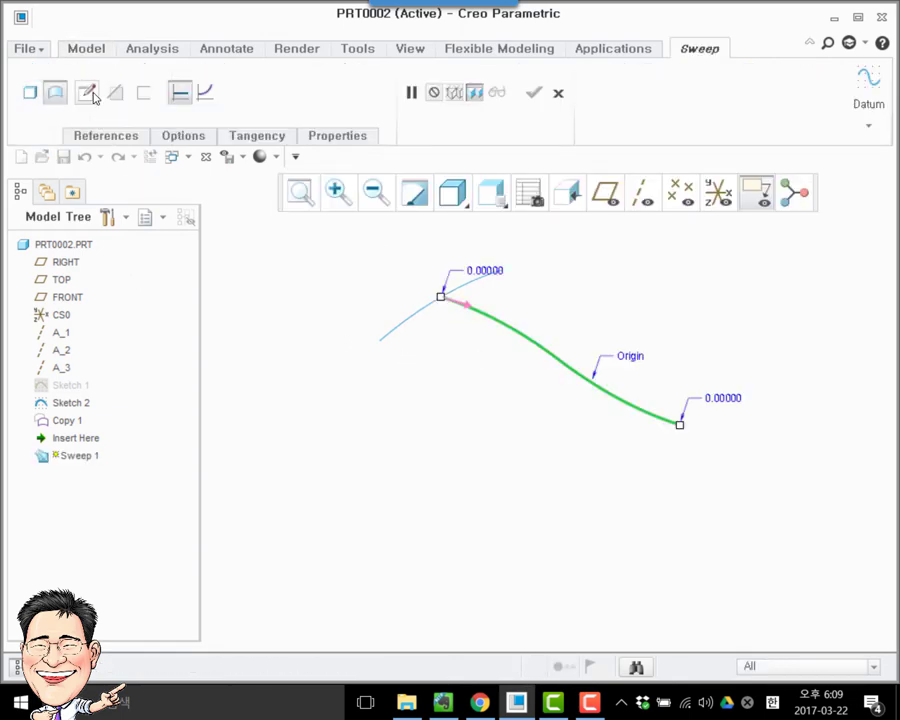
click(86, 91)
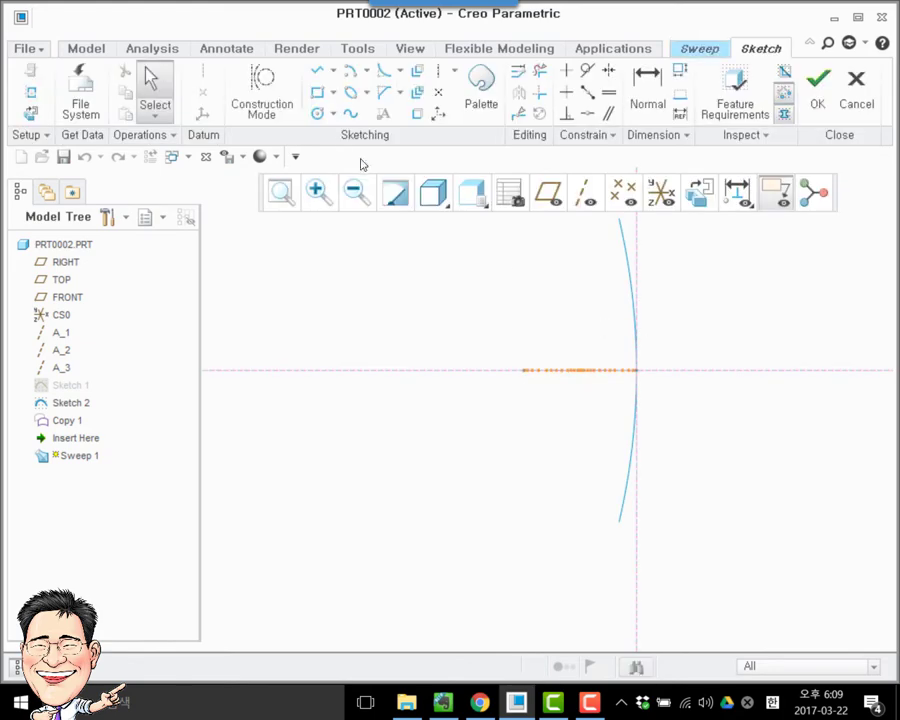
click(417, 113)
click(620, 242)
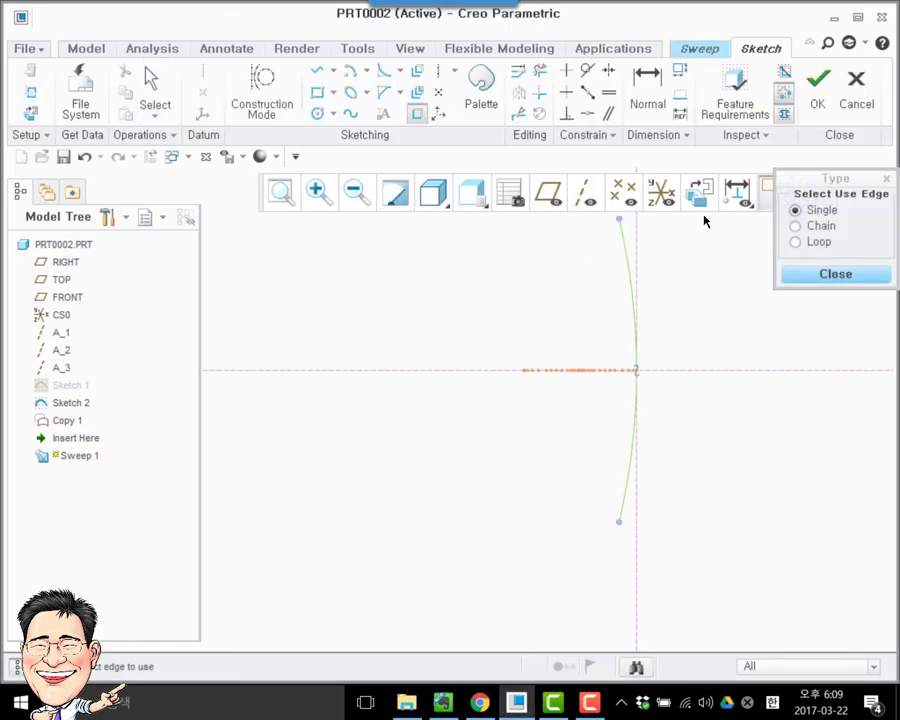
click(810, 100)
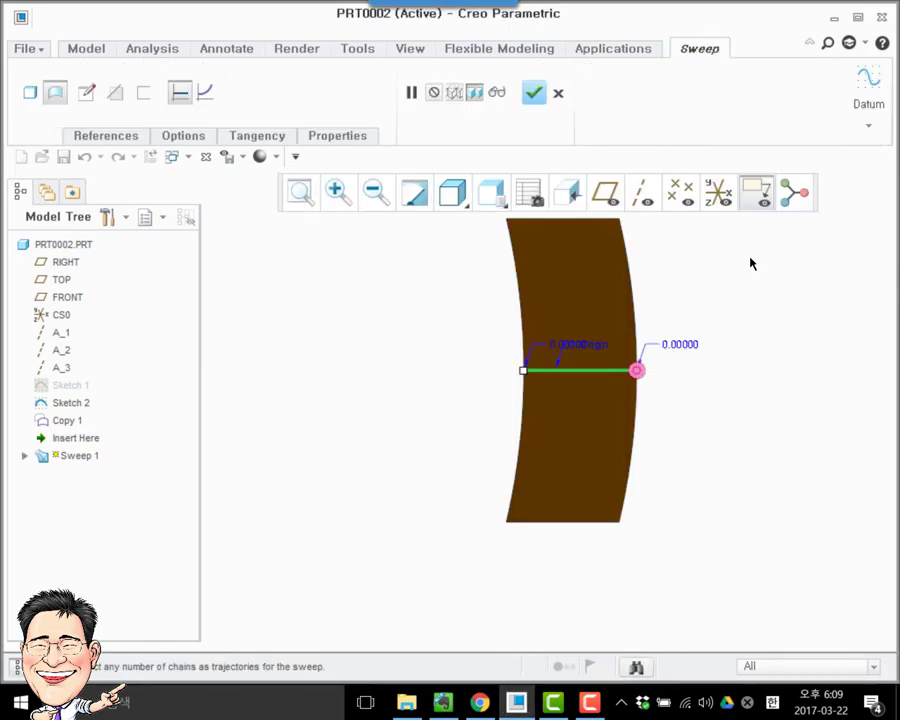
key(ctrl+d)
middle_click(657, 269)
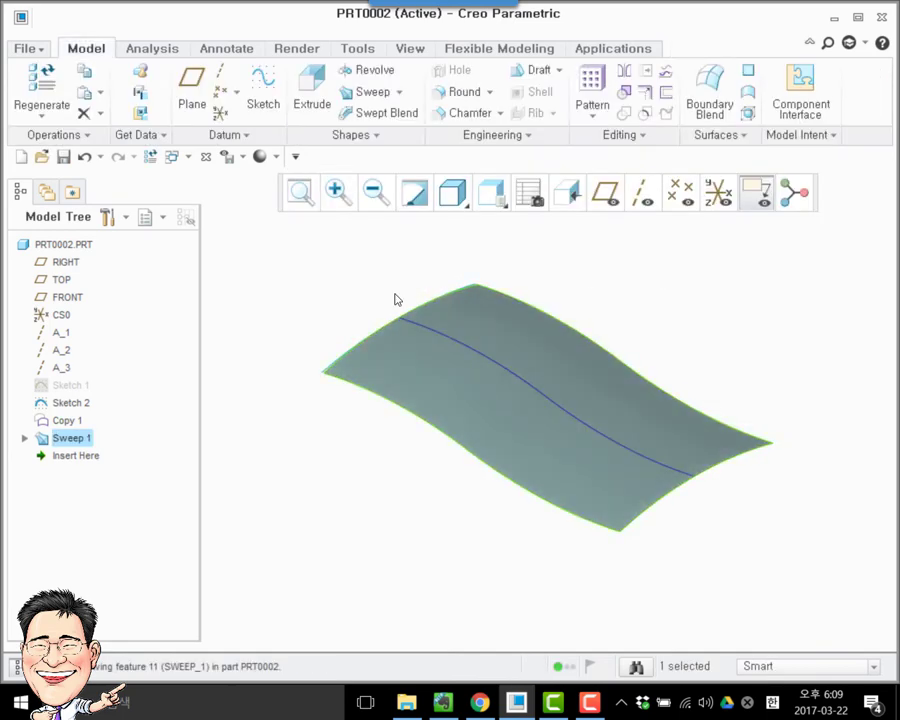
- Hide Sketch 2 and the copied curve so that only the swept surface is displayed
click(395, 299)
click(70, 404)
ctrl+click(70, 421)
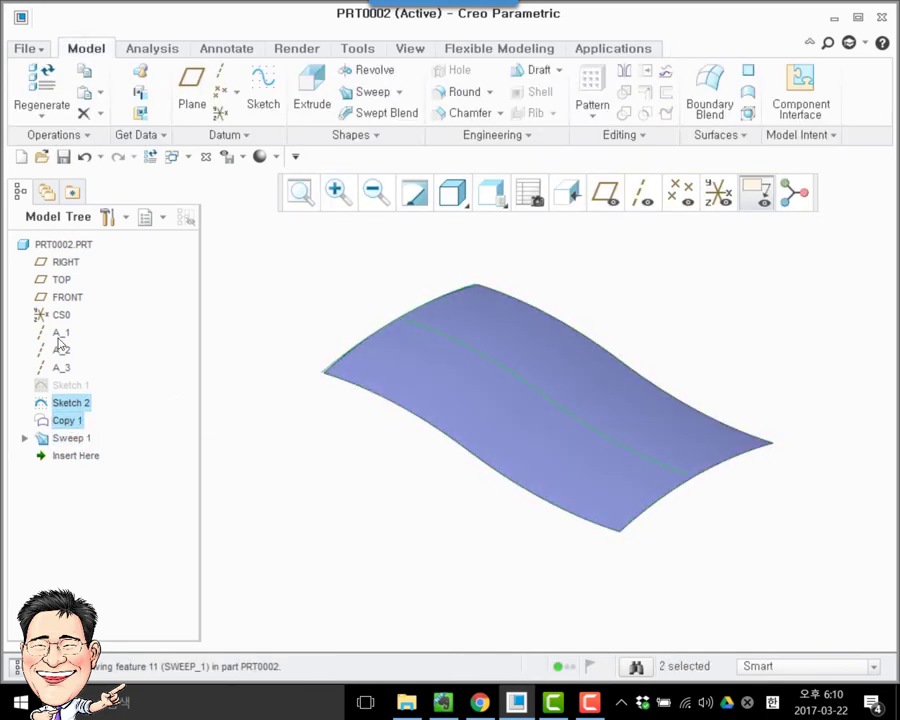
right_click(72, 421)
click(113, 348)
click(113, 345)
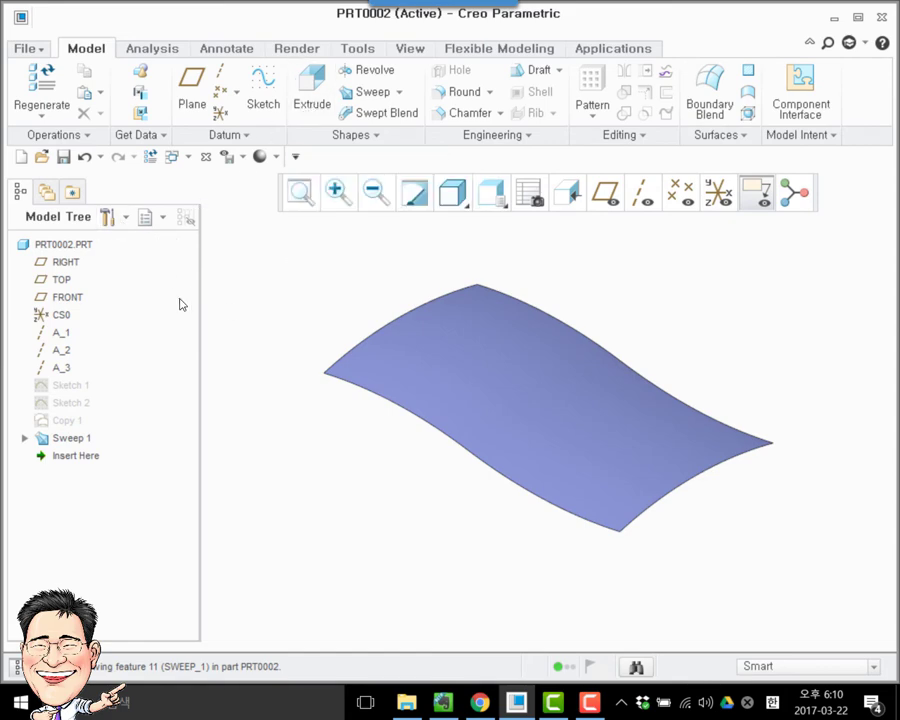
- Start an extrude sketch on the TOP plane and draw a centerline along the horizontal reference
click(310, 91)
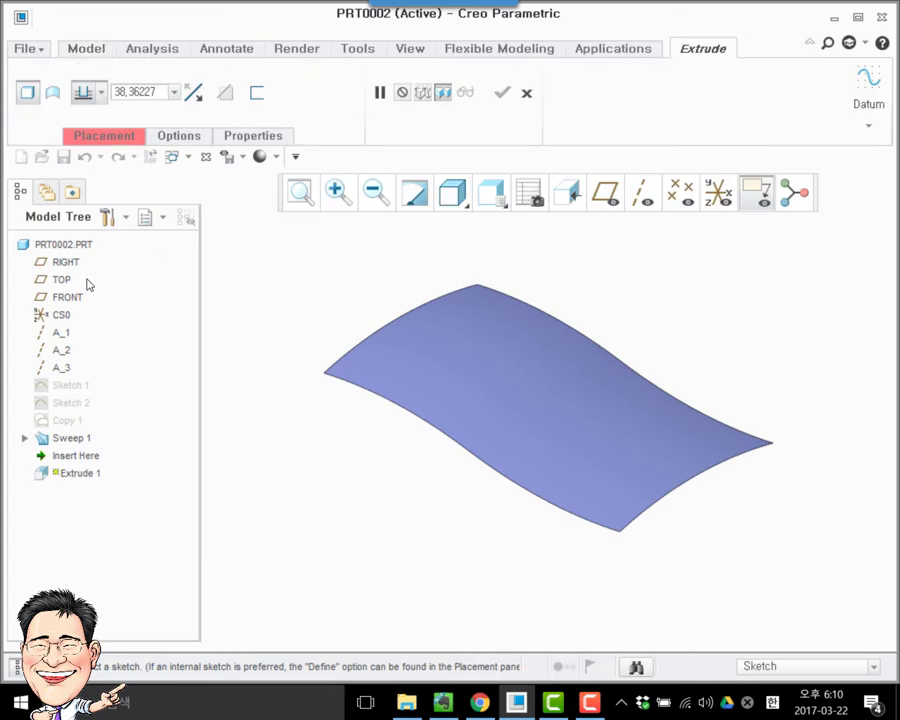
click(61, 279)
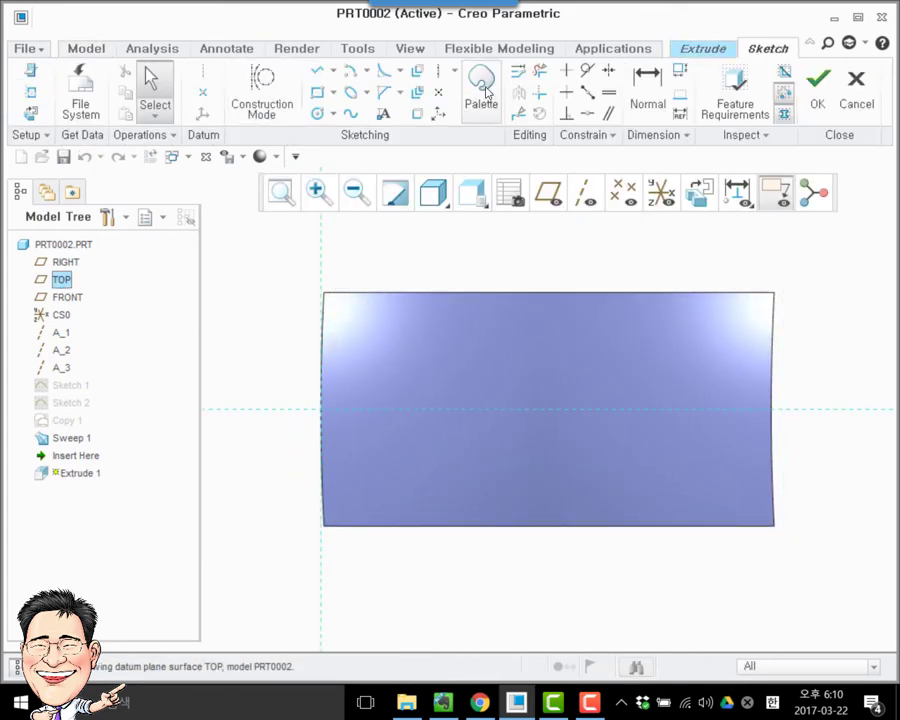
click(437, 70)
click(323, 409)
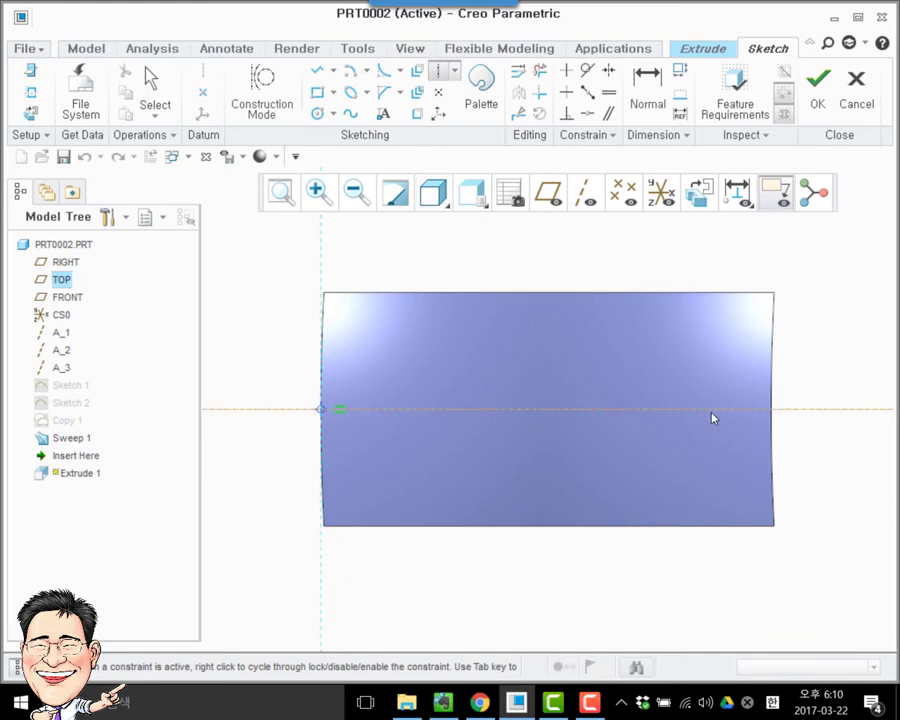
click(667, 405)
middle_click(667, 405)
- Sketch a rectangle about 117 by 79, starting on the vertical reference and symmetric about the centerline
click(317, 92)
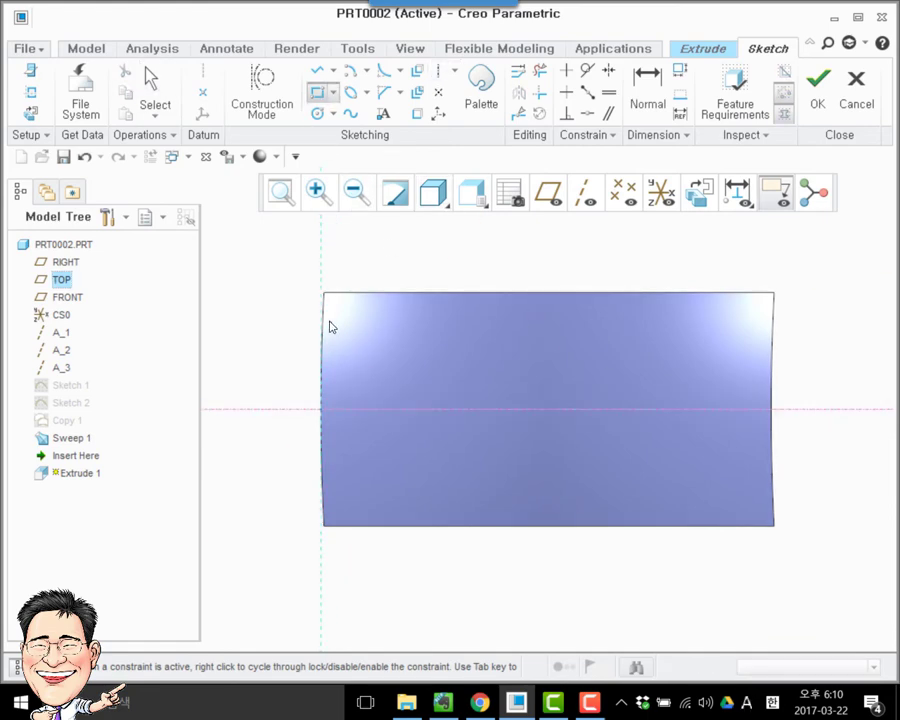
click(320, 276)
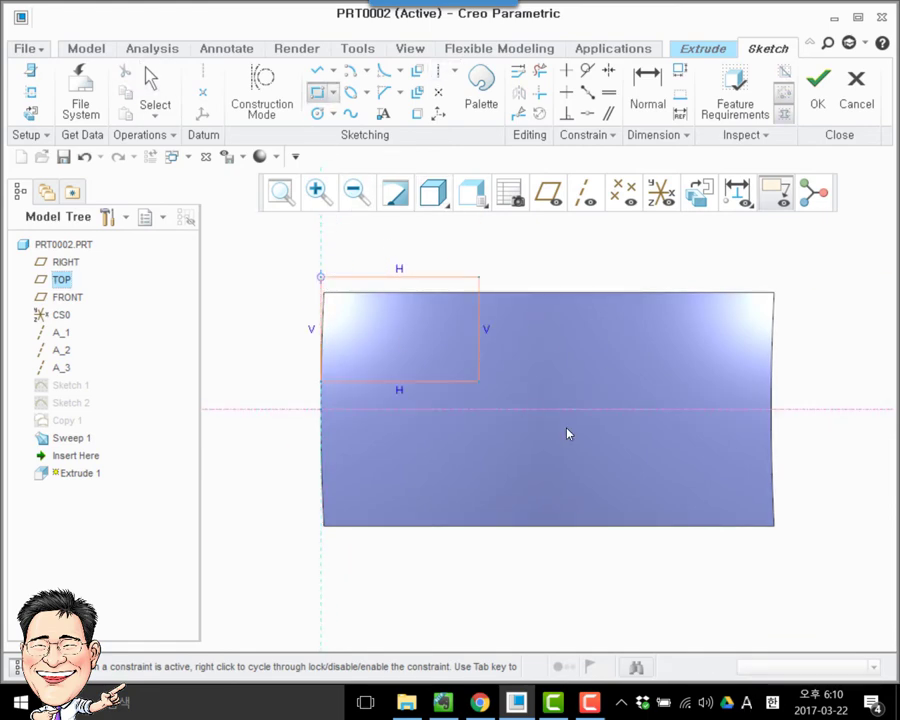
click(711, 541)
middle_click(506, 358)
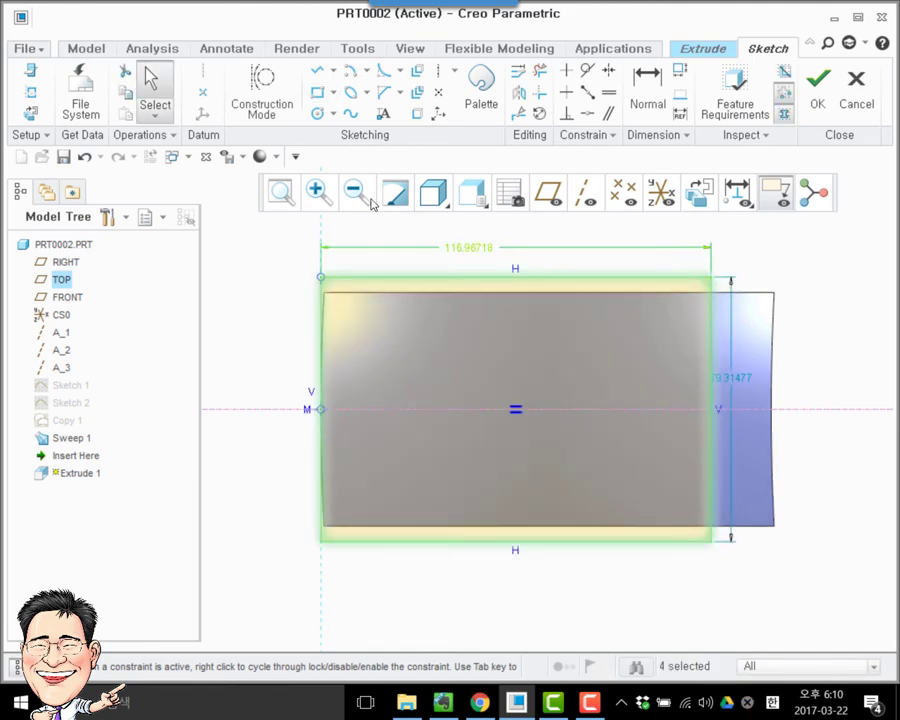
- Set the rectangle's length to 140 and its width to 70
text(1410)
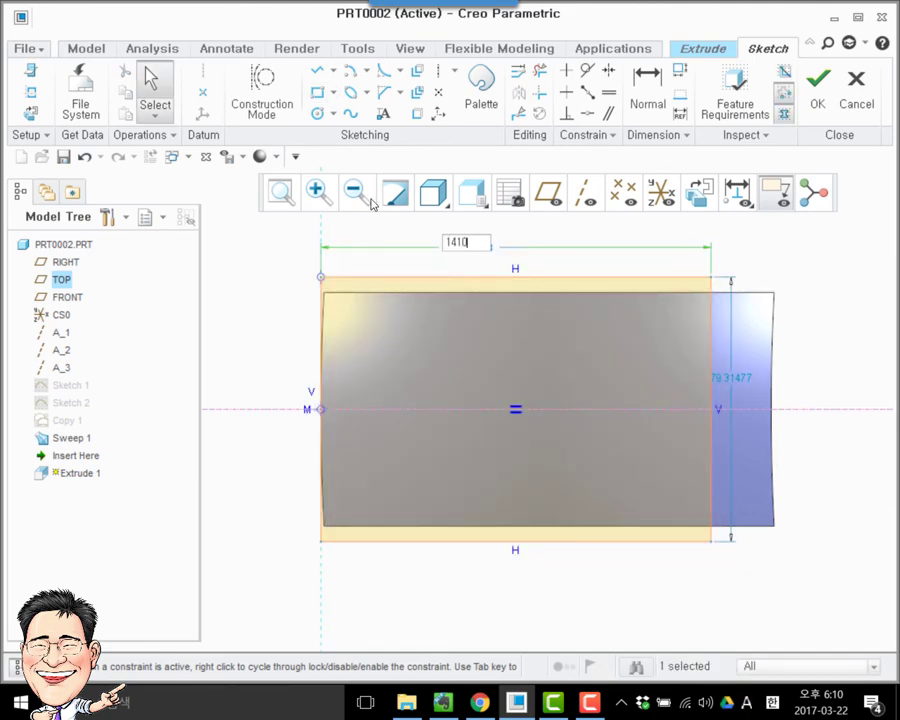
text(0)
key(Return)
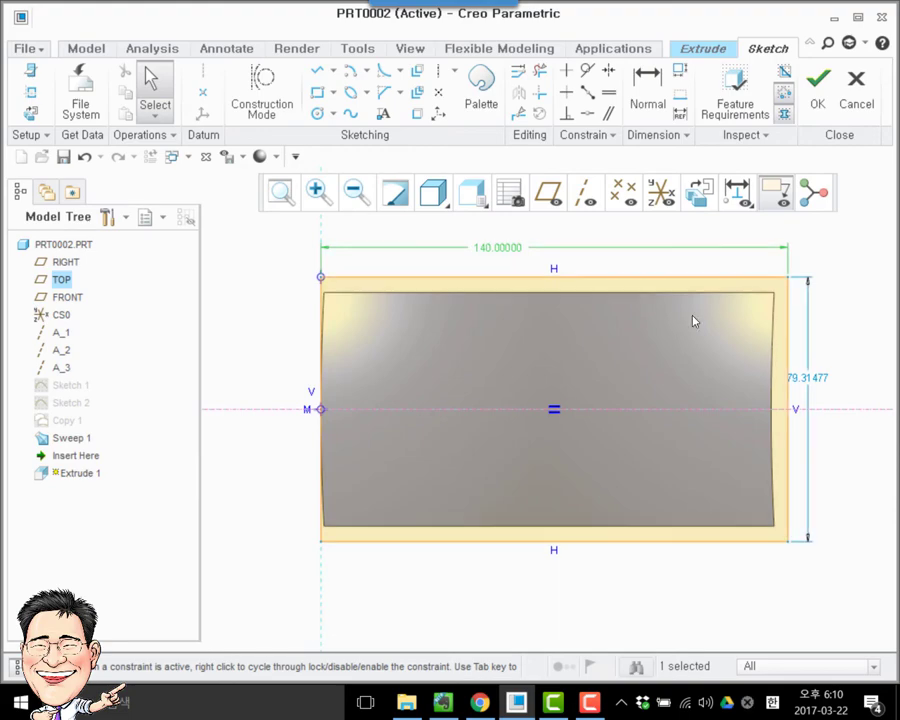
text(70)
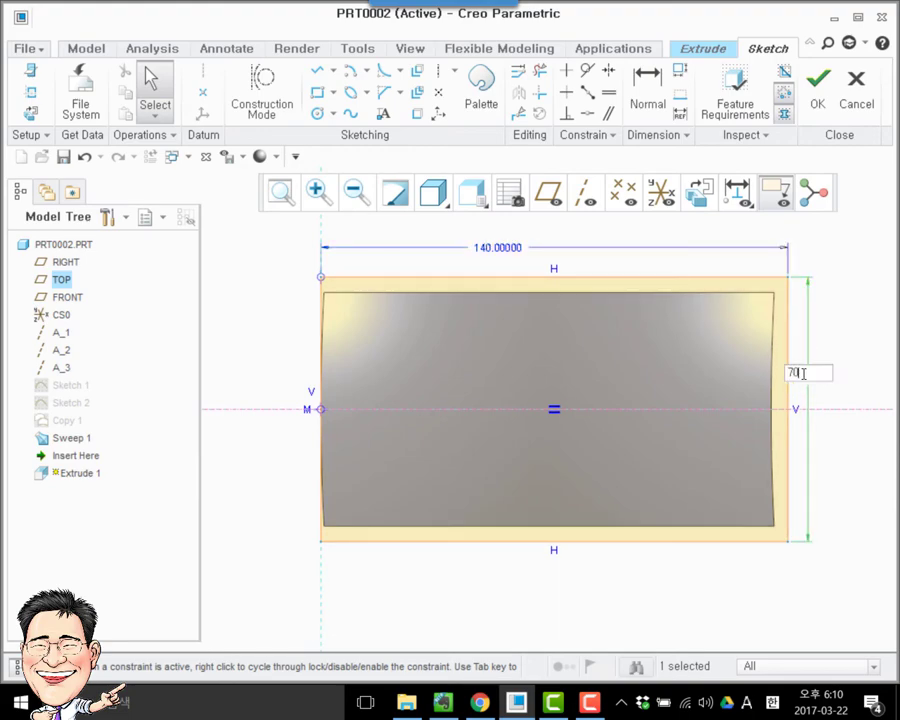
key(Return)
- Finish the rectangle sketch and extrude it 10 downward, away from the swept surface
key(ctrl+d)
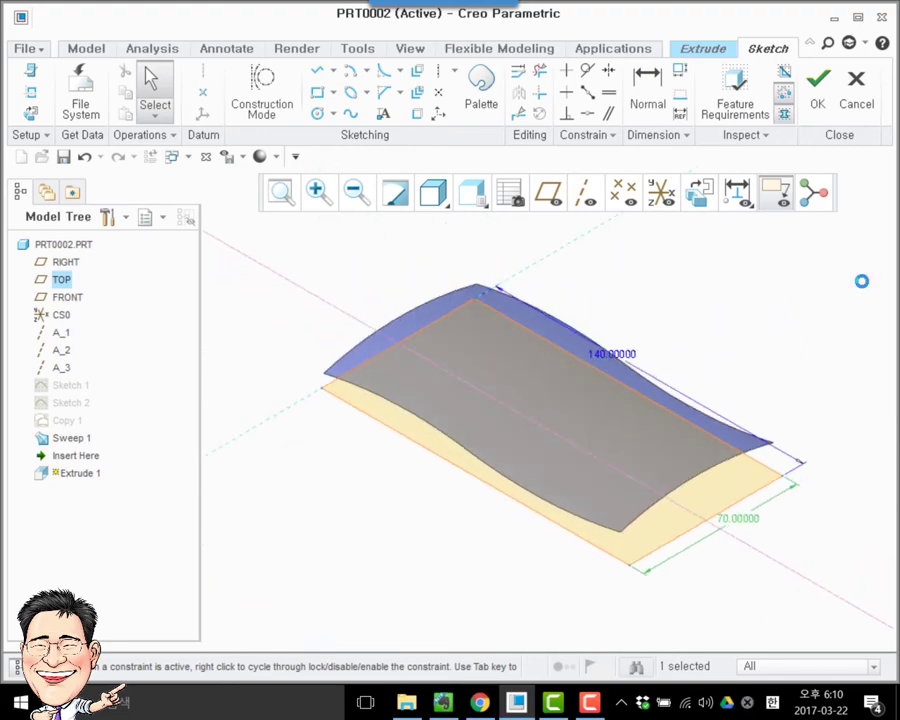
middle_click(555, 452)
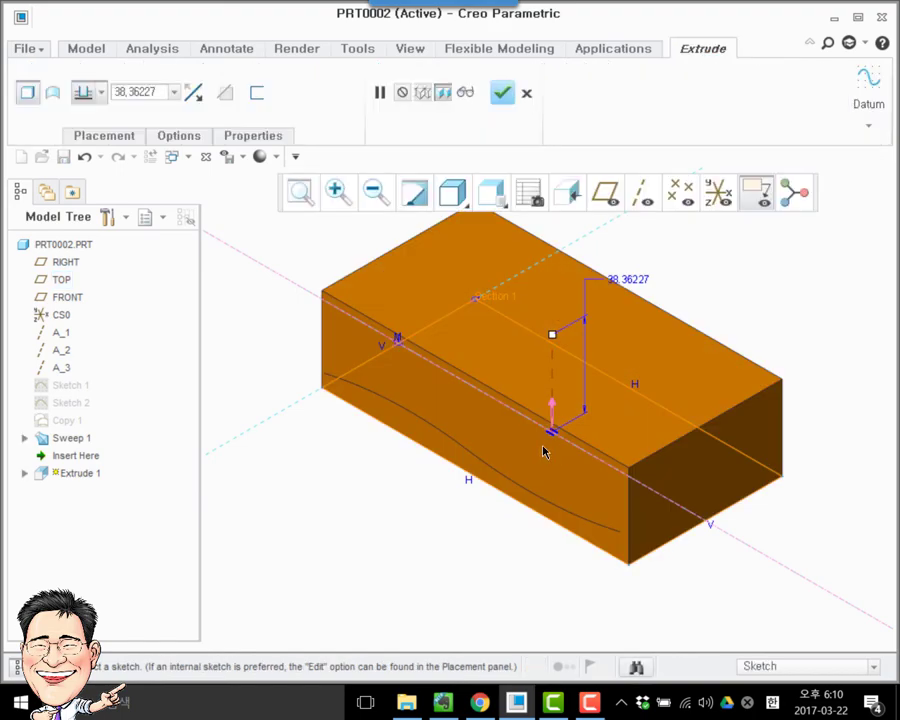
click(190, 96)
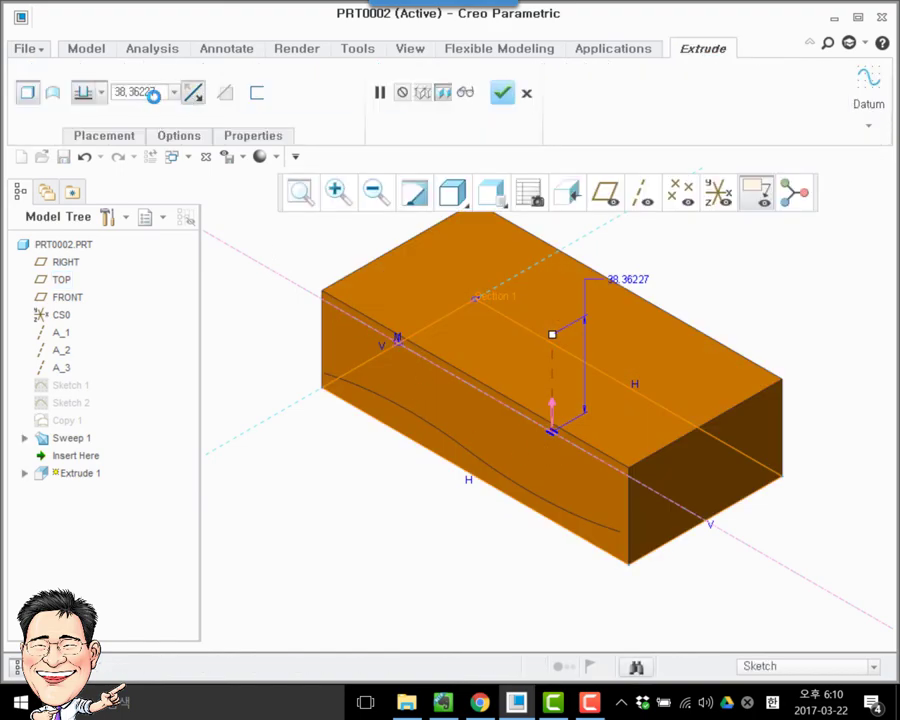
click(145, 93)
text(10)
key(Return)
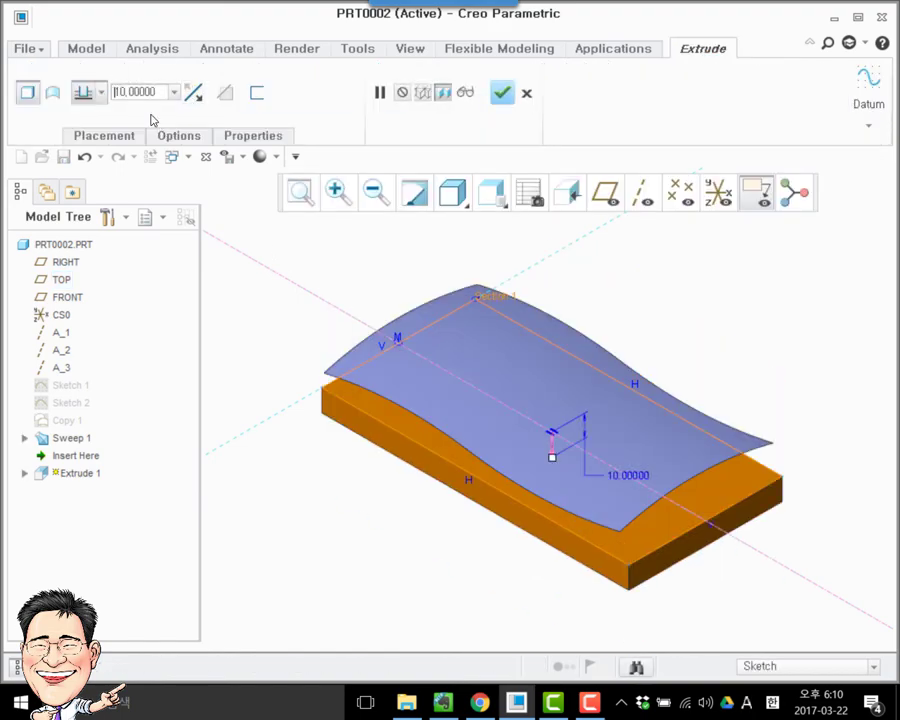
middle_click(334, 286)
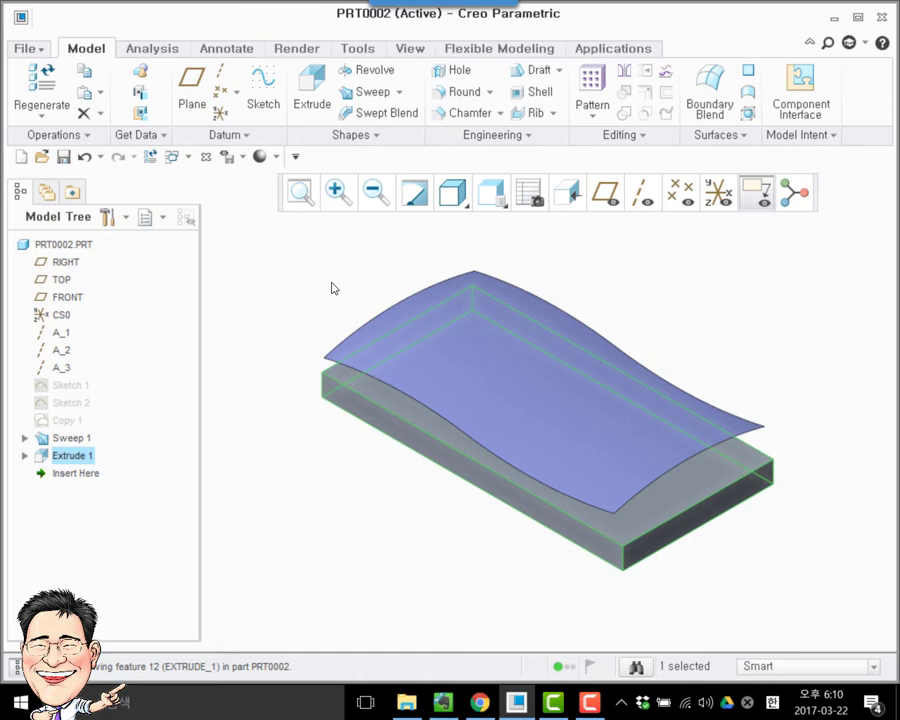
- Start a second extrude sketch on the TOP plane with a centerline along the horizontal reference
click(311, 92)
click(61, 279)
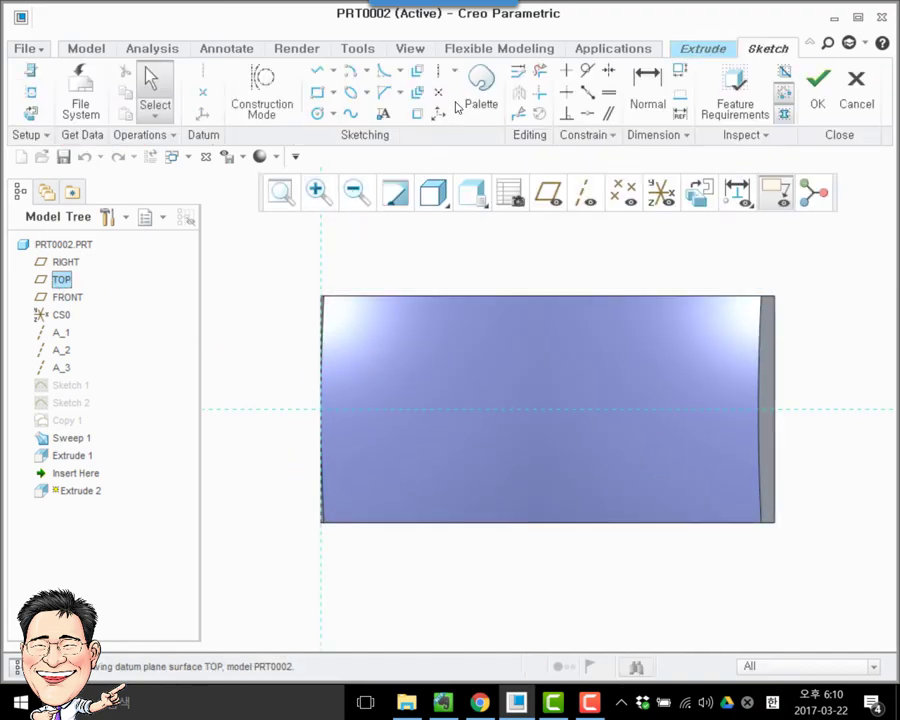
click(437, 70)
click(693, 418)
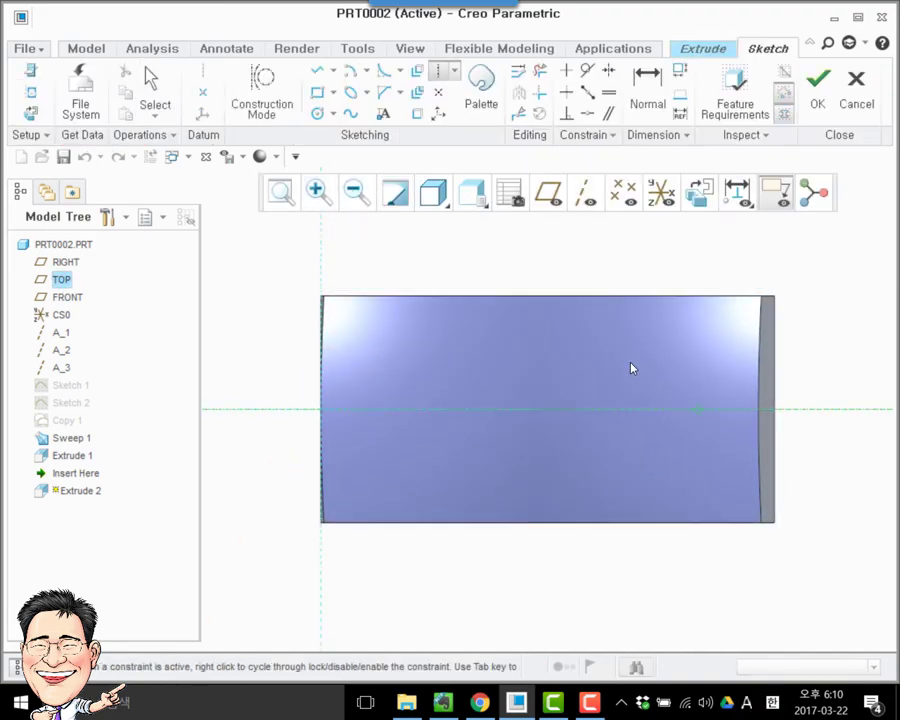
middle_click(631, 368)
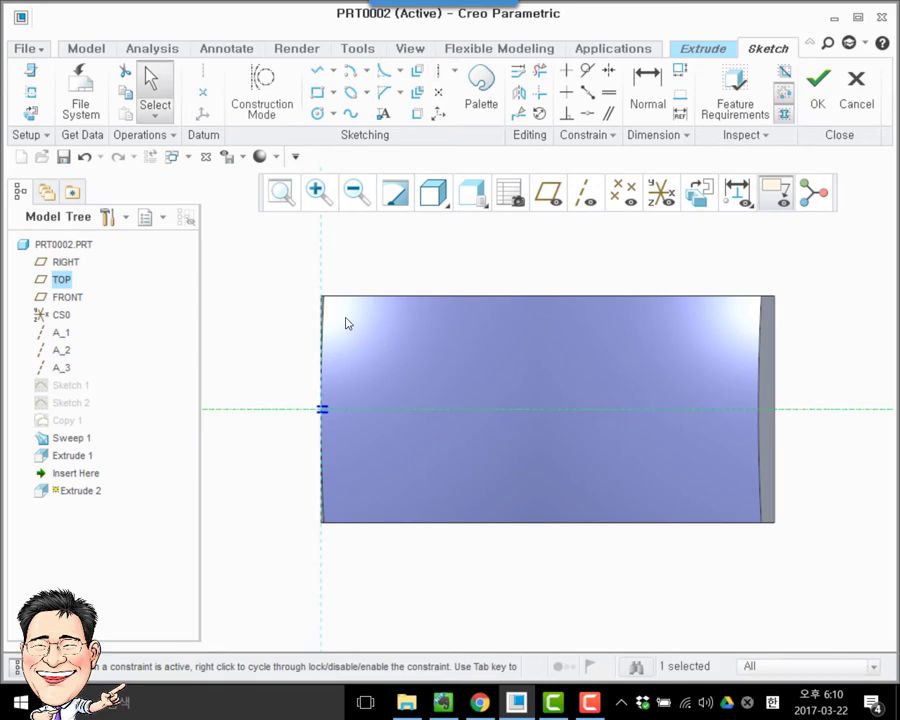
- Set the display style to No Hidden and sketch a vertical line across the centerline near the vertical reference, symmetric about the centerline
click(433, 191)
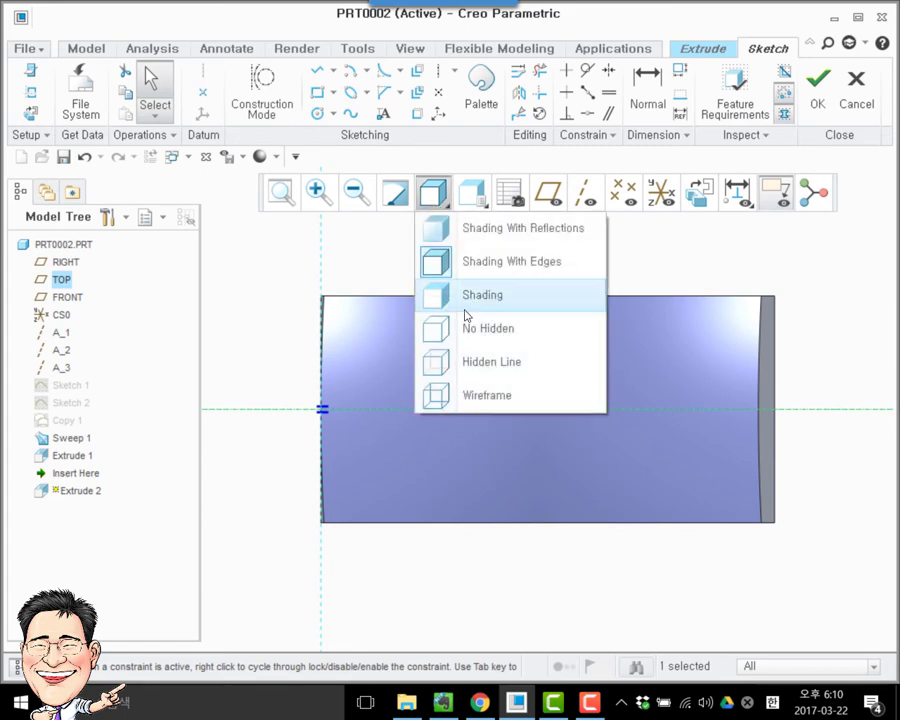
click(462, 326)
click(317, 70)
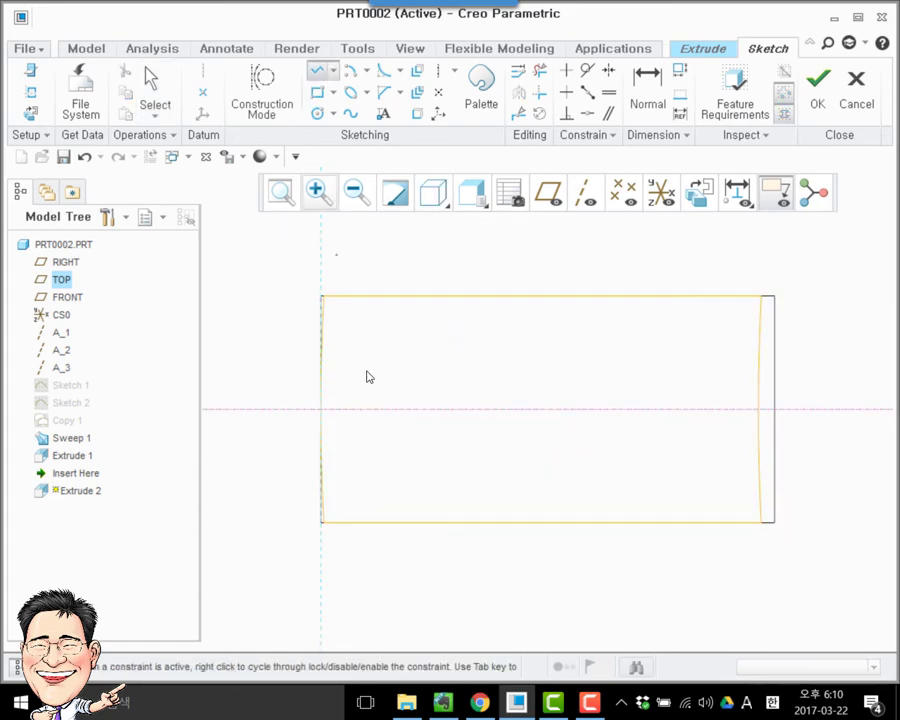
click(362, 338)
click(362, 480)
middle_click(391, 410)
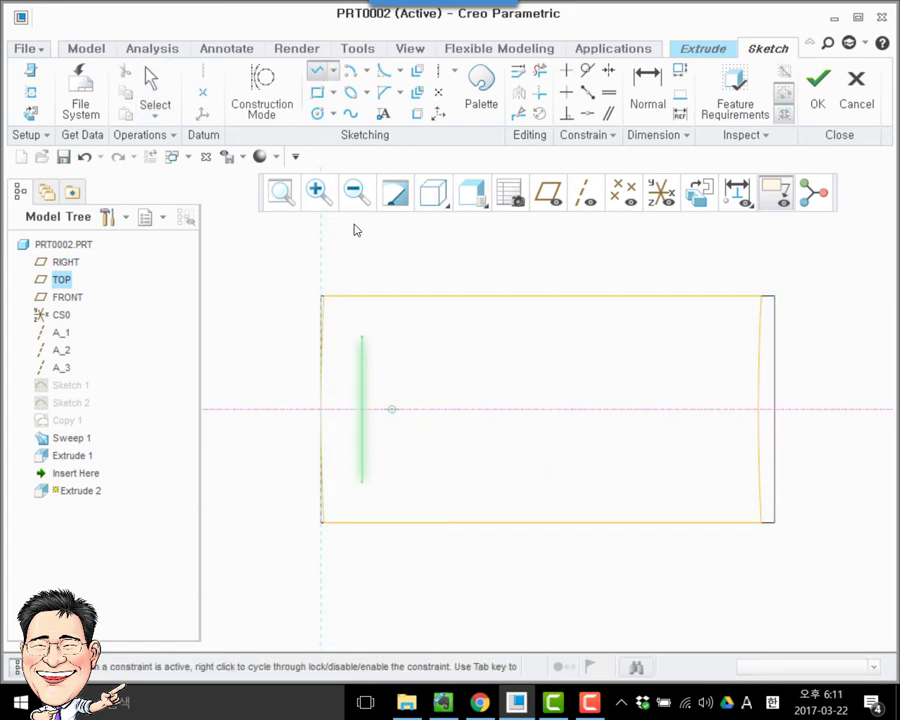
middle_click(356, 229)
- Sketch a tangent-end arc from the vertical line's upper endpoint and set its radius to 26
click(366, 72)
click(420, 89)
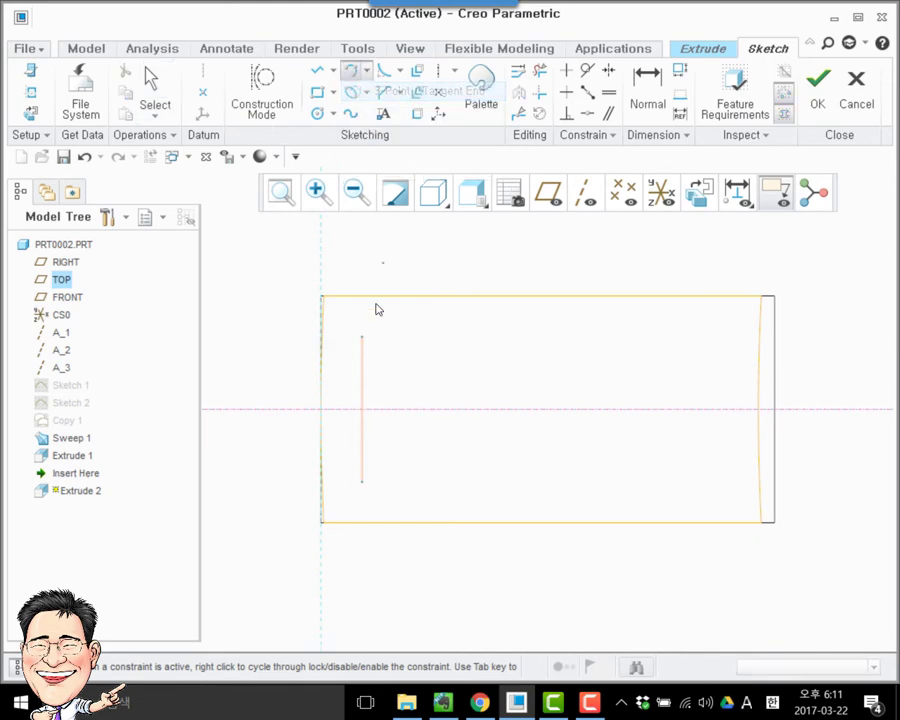
click(362, 337)
click(409, 247)
middle_click(422, 288)
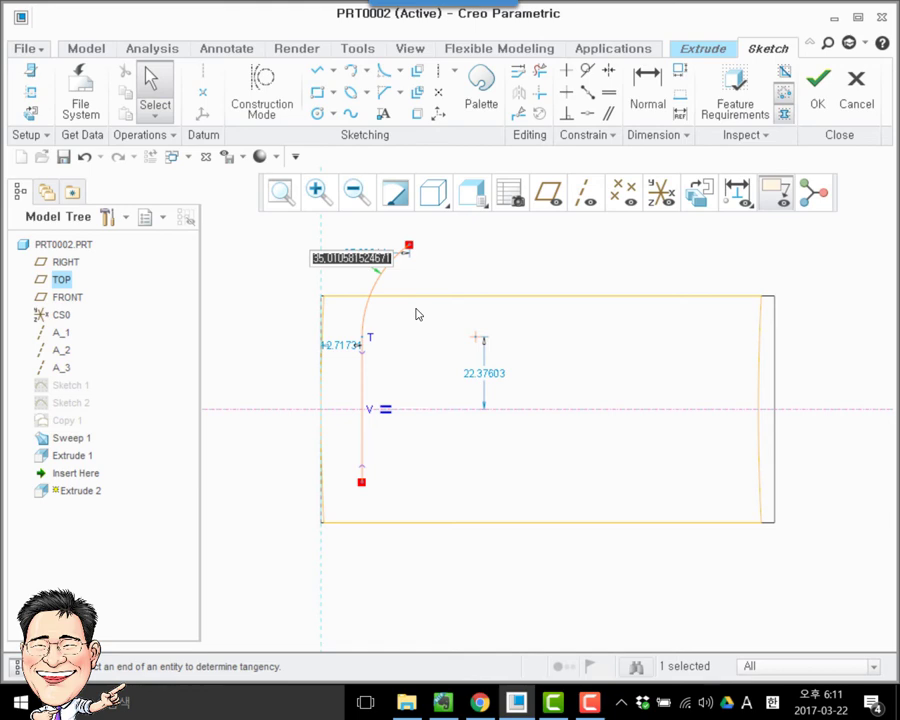
text(26)
key(Return)
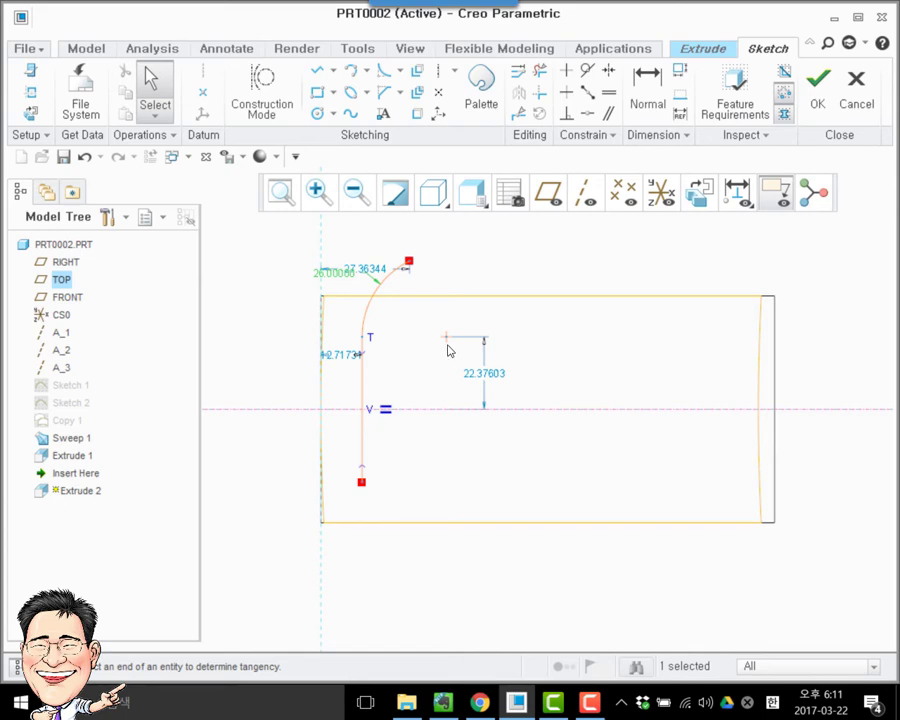
- Extend the arc over its crest by moving its free end to about 53 from the vertical reference, and set its radius to 26
drag(416, 267, 494, 280)
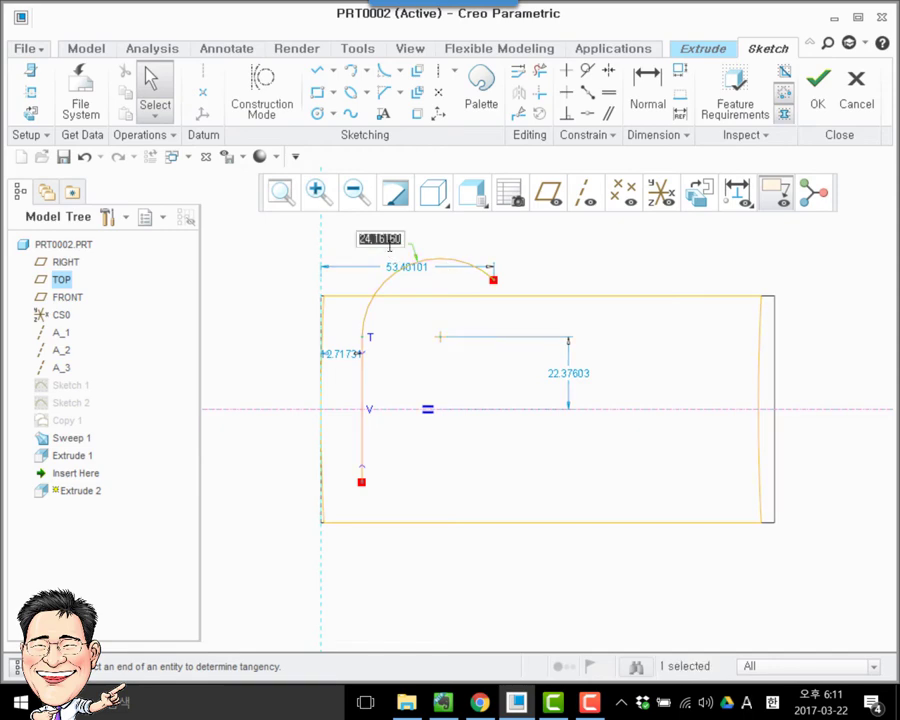
double_click(385, 244)
text(26)
key(Return)
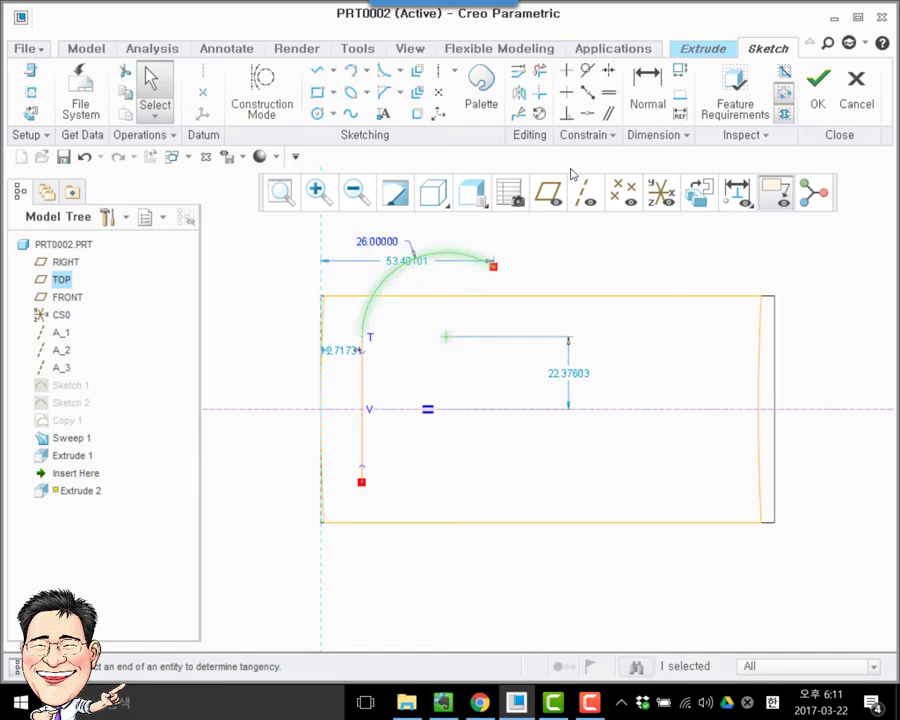
click(540, 92)
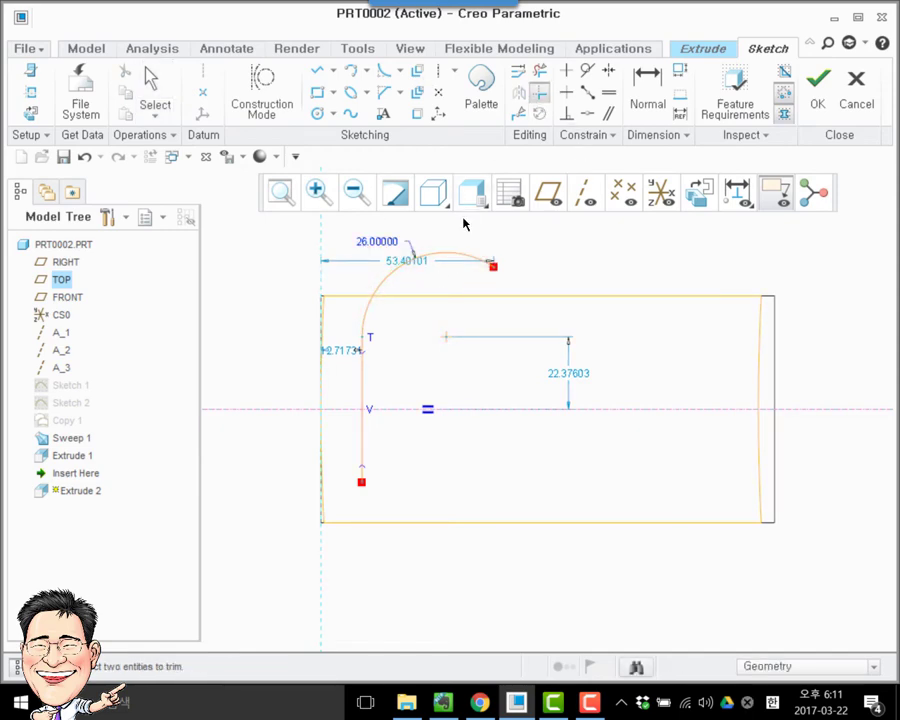
middle_click(478, 270)
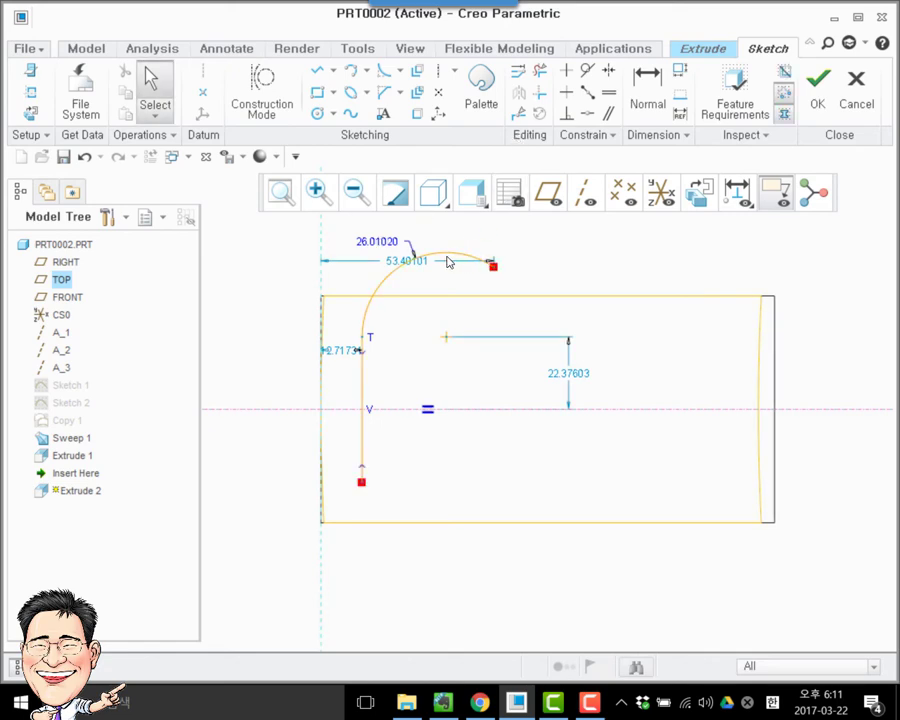
click(408, 242)
text(26)
key(Return)
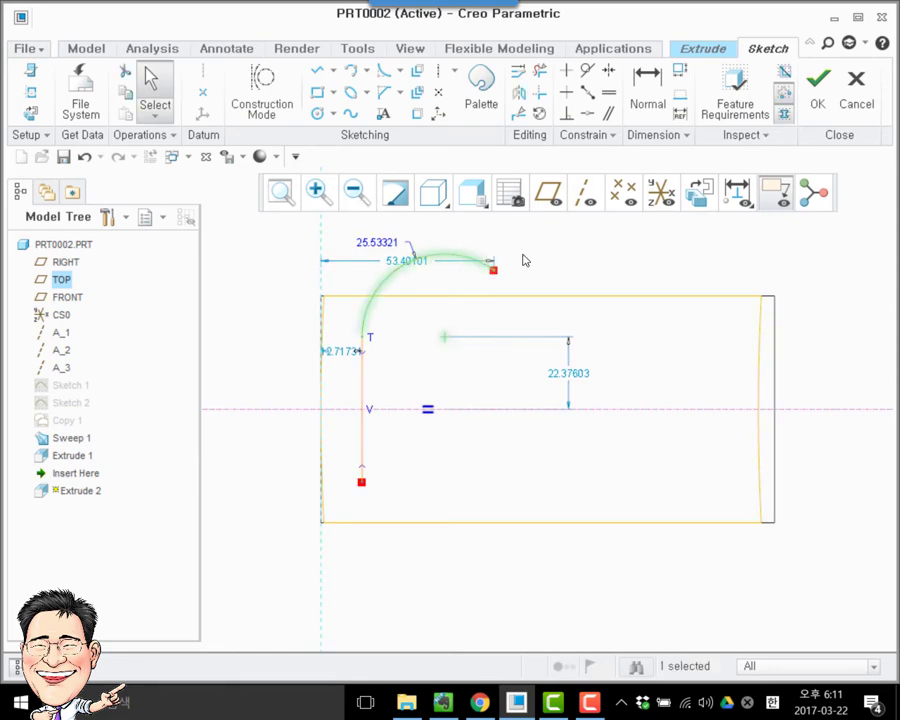
- Mirror the arc about the horizontal centerline and set the arc radius to 26
click(518, 93)
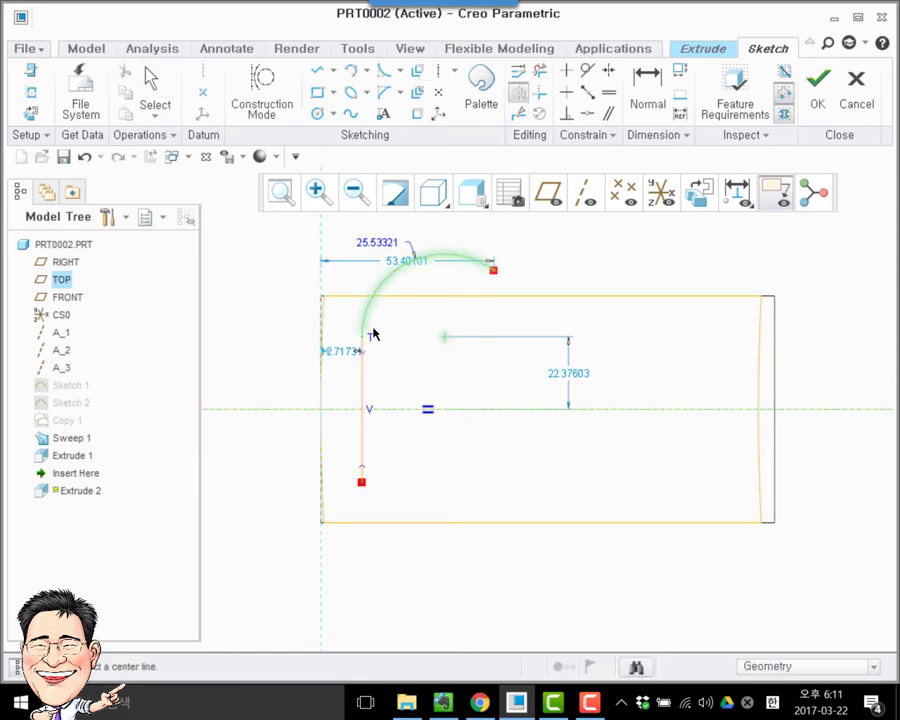
click(498, 409)
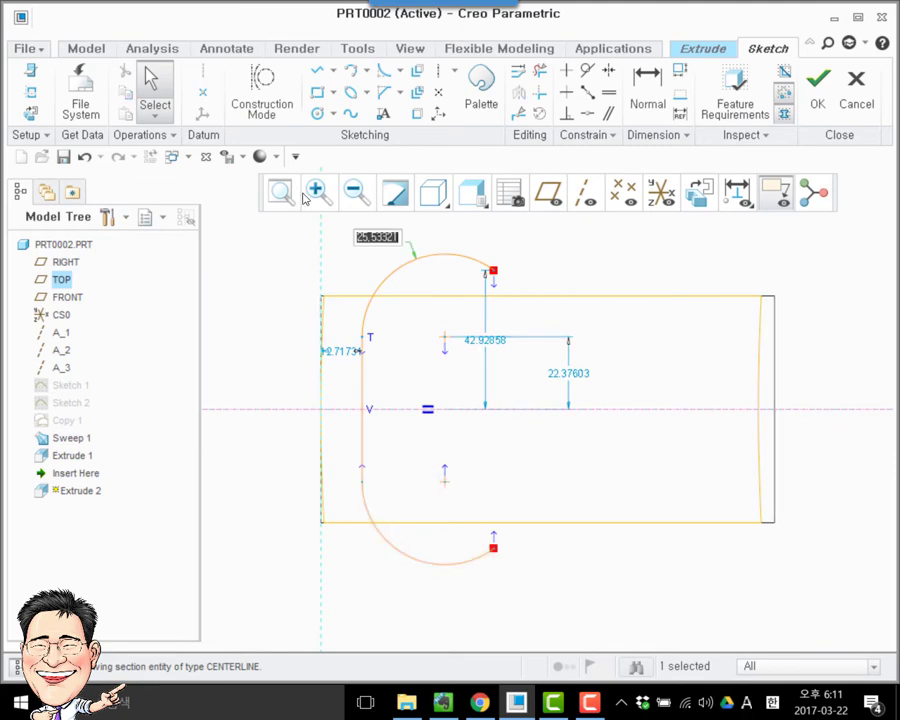
text(26)
key(Return)
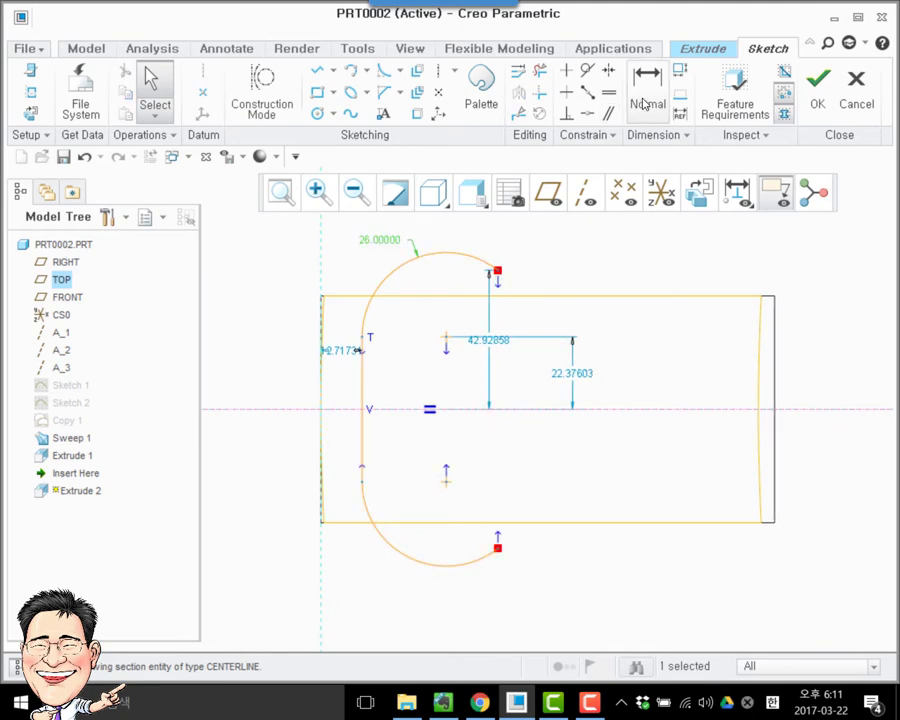
- Dimension the overall distance between the outer tangents of the two arcs and try to set it to 50
click(645, 100)
click(437, 254)
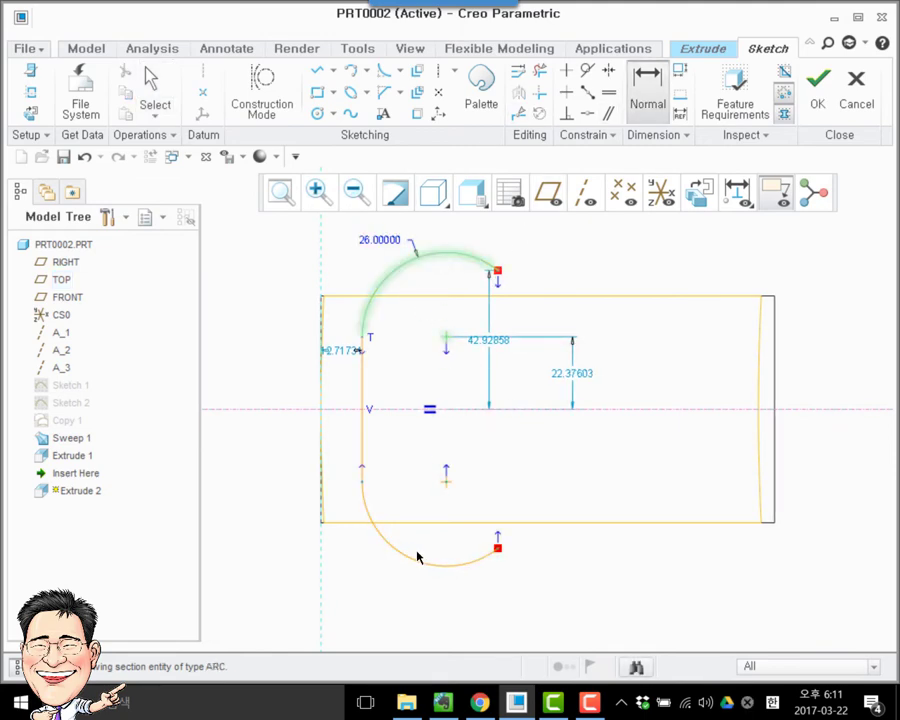
click(430, 569)
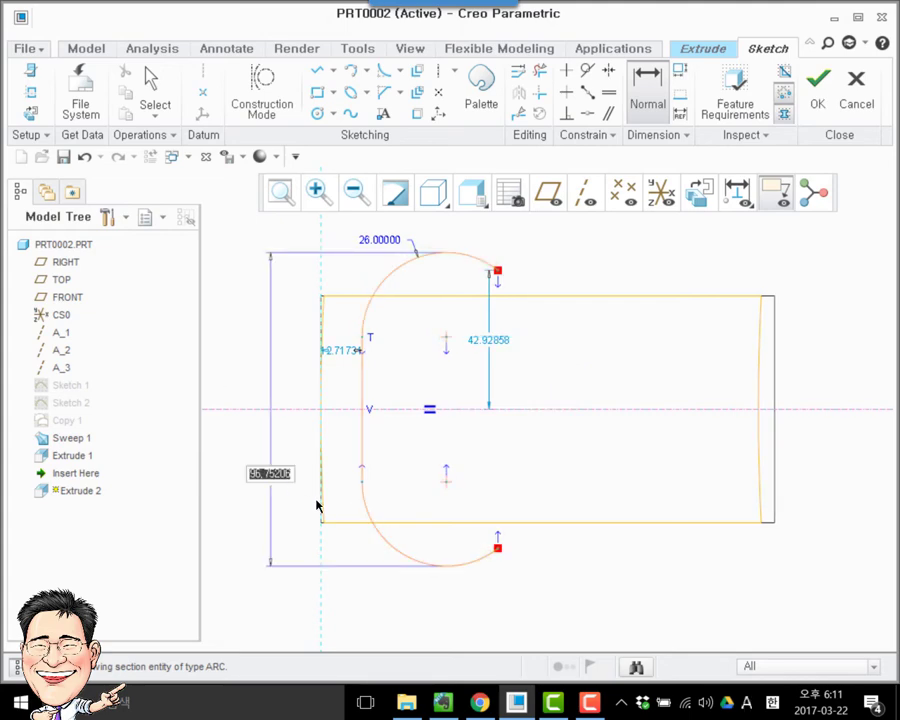
text(50)
key(Return)
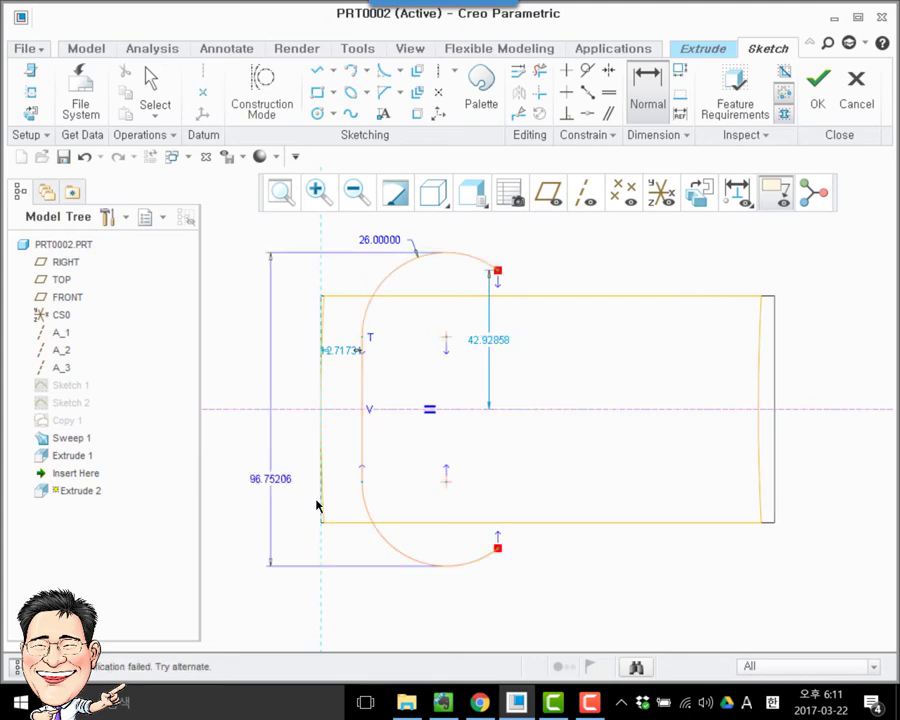
key(Escape)
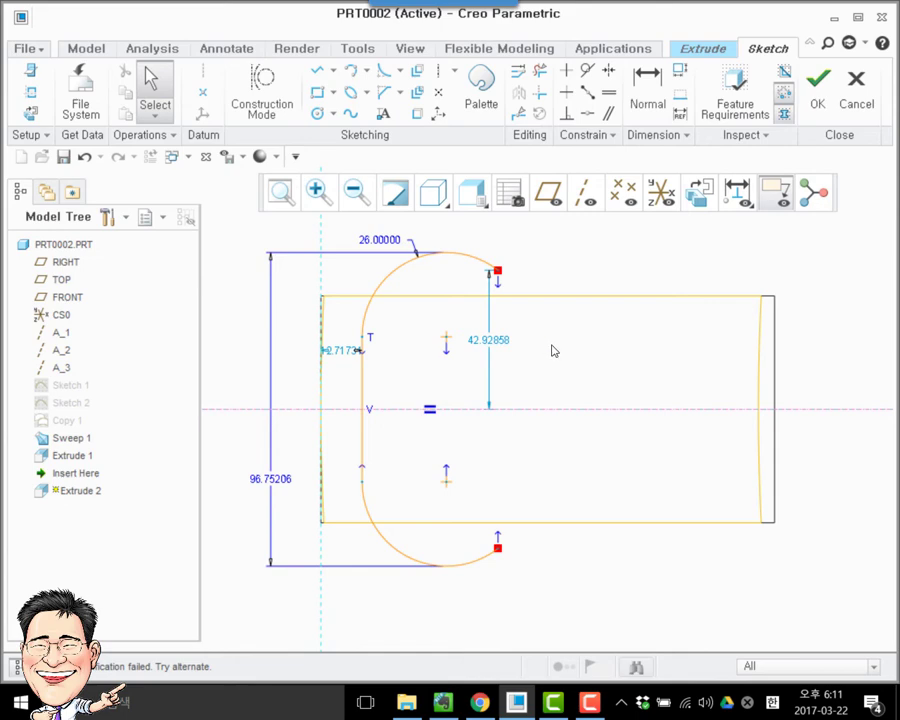
- Sketch a second vertical line near the plate's far end, symmetric about the centerline and about 108 from the first line
click(317, 71)
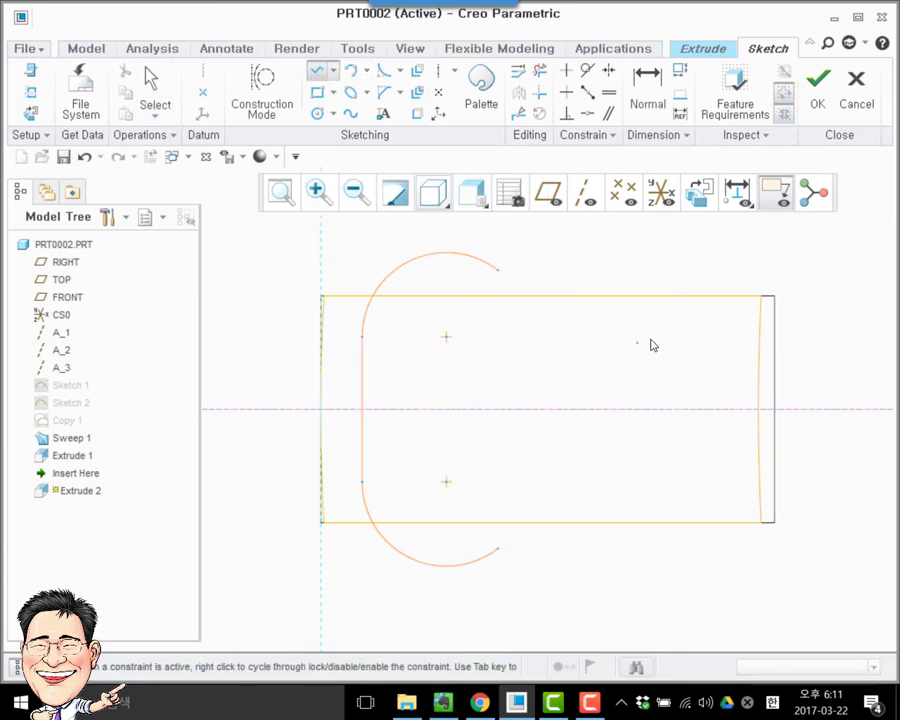
click(714, 479)
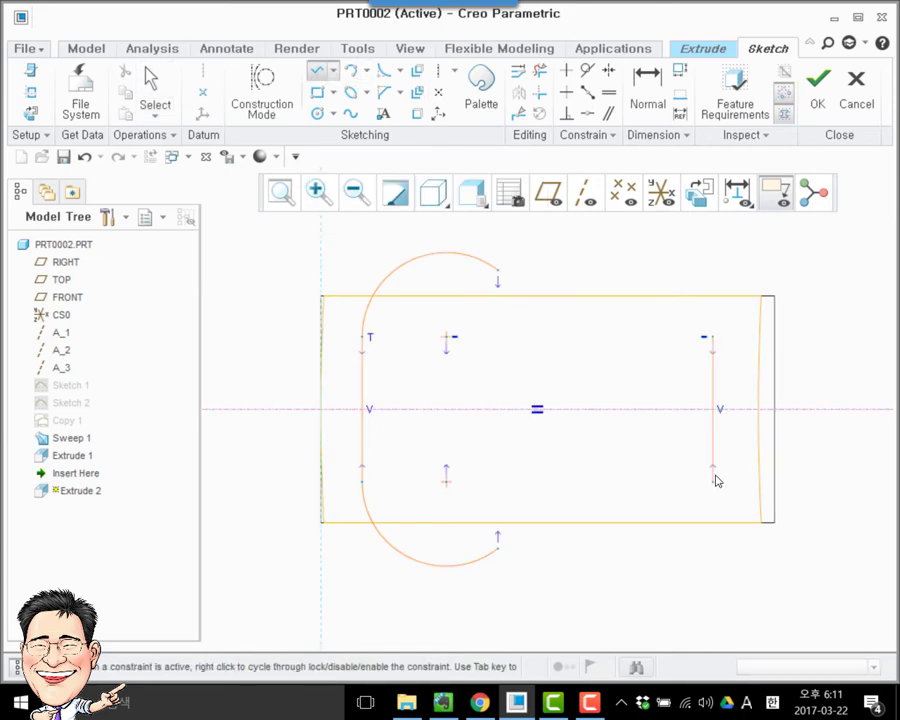
middle_click(774, 454)
middle_click(636, 369)
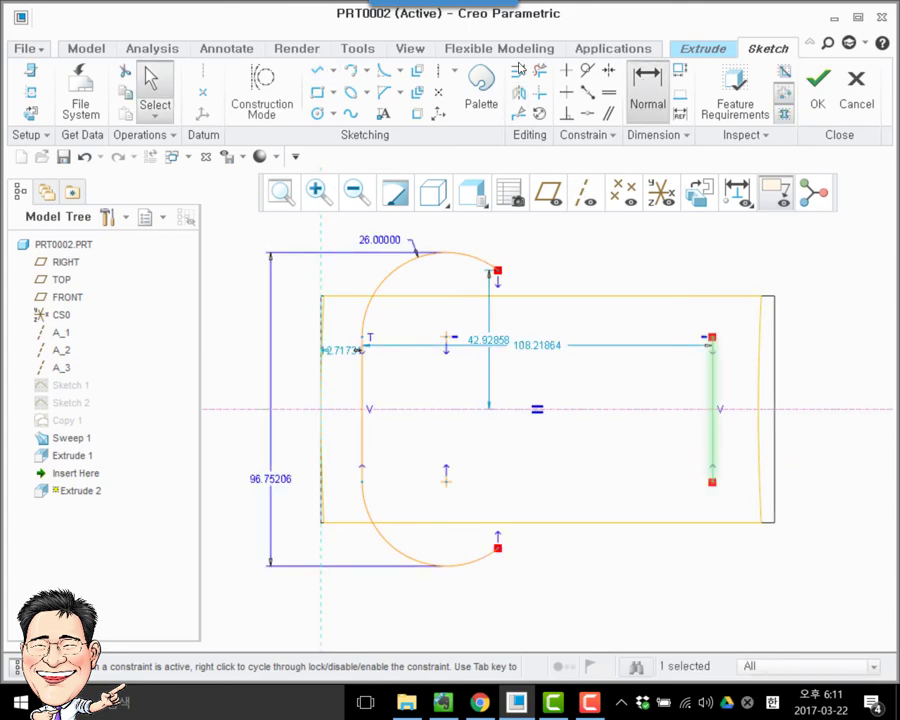
- Dimension the second vertical line from the plate's far edge and set the distance to 5
click(646, 95)
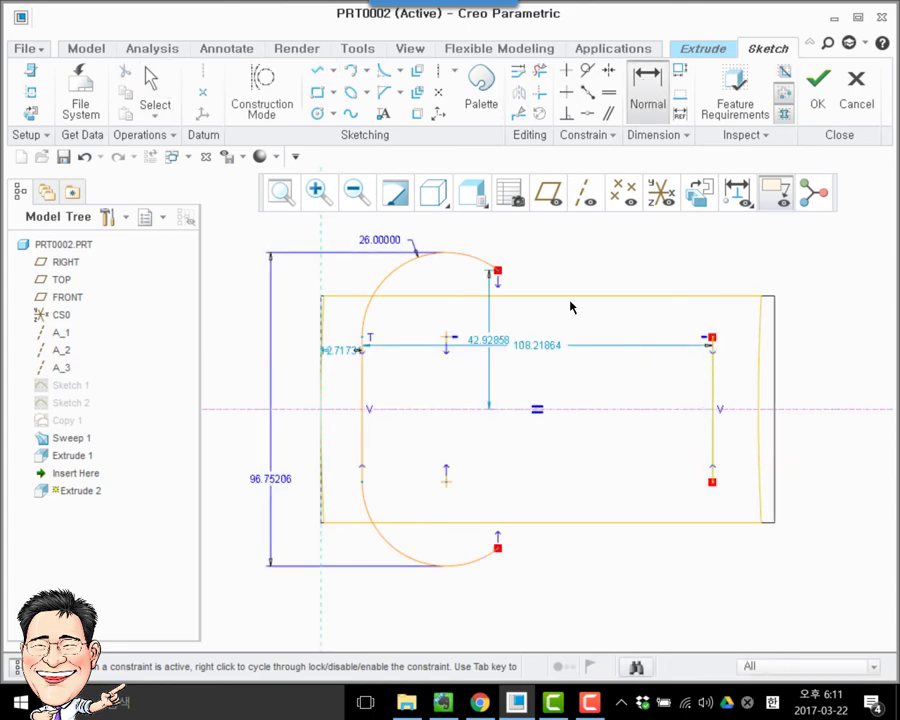
click(712, 376)
click(775, 380)
middle_click(847, 379)
text(5)
key(Return)
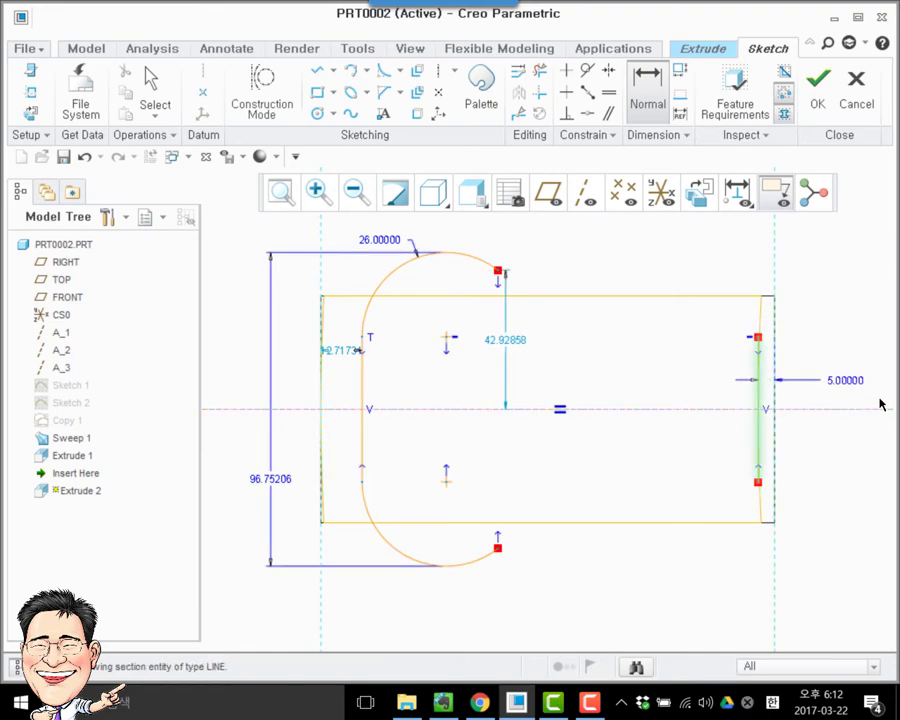
- Try to dimension the second vertical line's length, and undo the conflicting dimension
middle_click(880, 403)
click(745, 139)
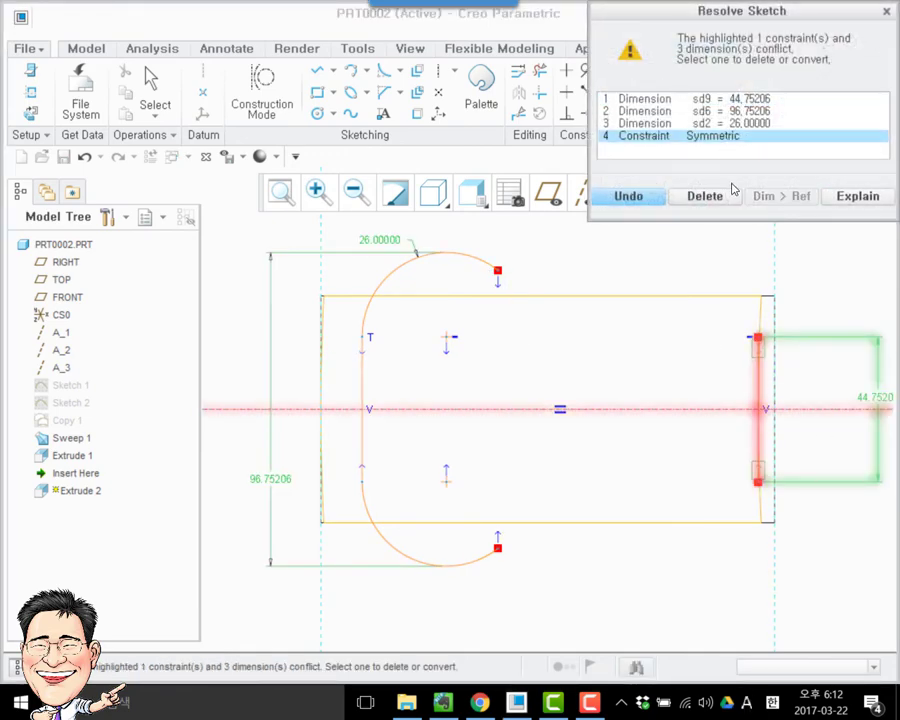
click(703, 112)
click(630, 197)
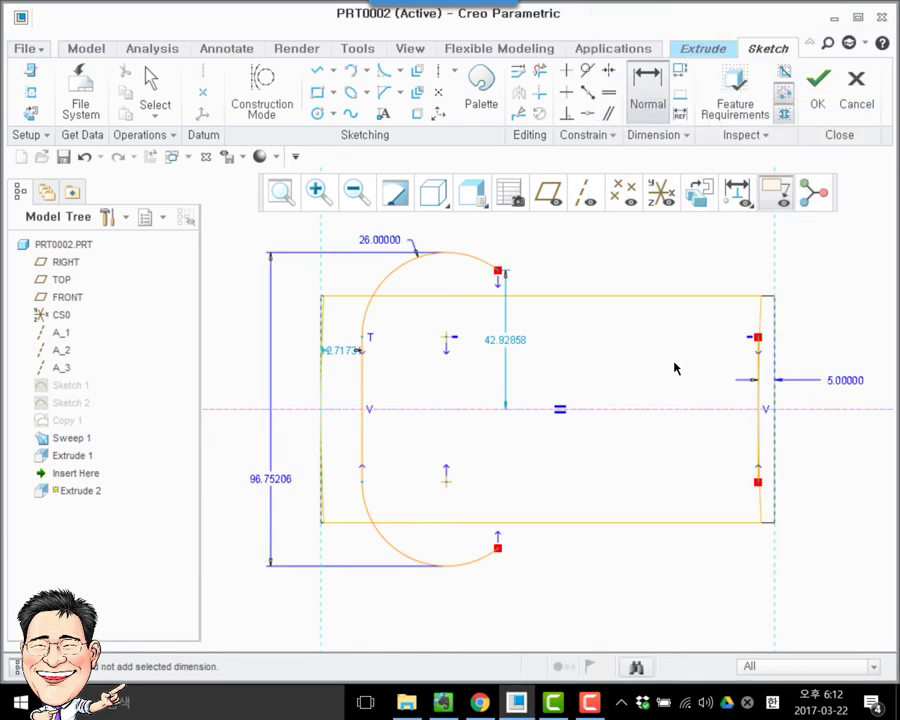
- Delete the horizontal alignment constraint between the second line's endpoint and the arc center, and set the line's length to 50
click(754, 339)
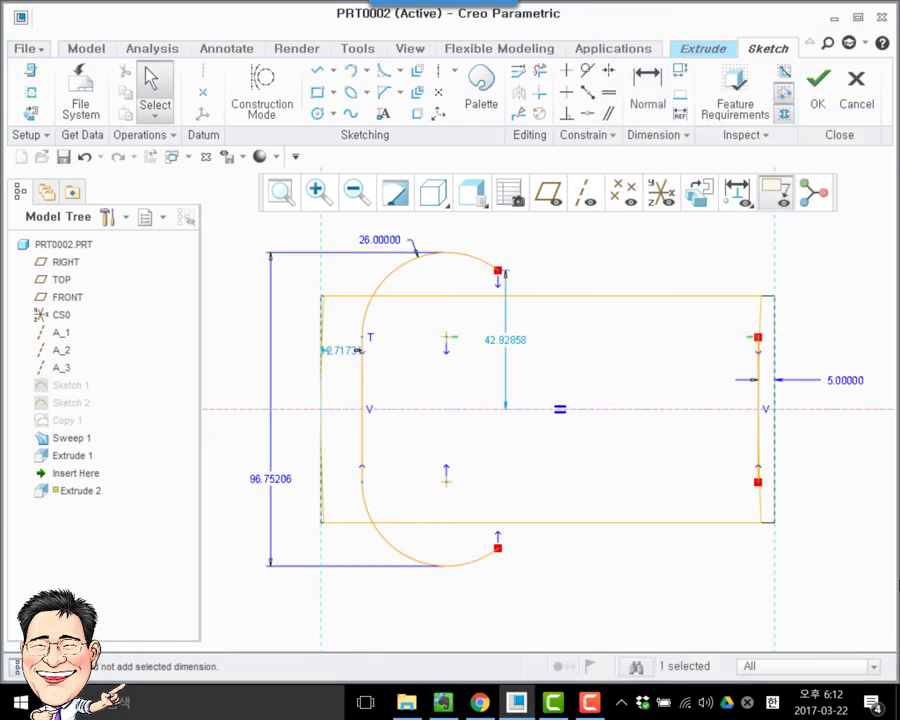
key(Delete)
click(787, 402)
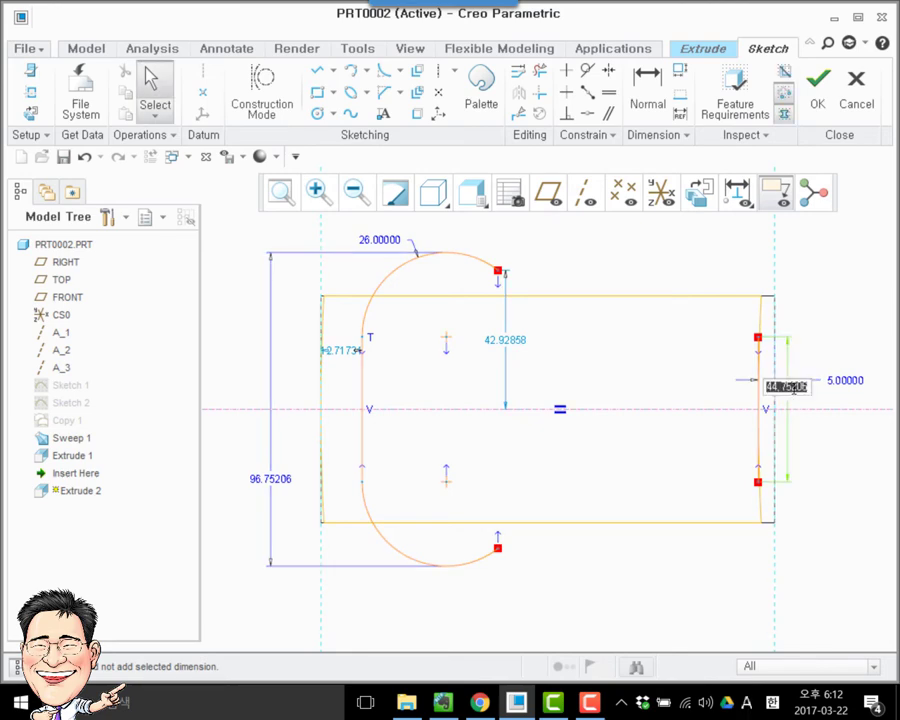
text(50)
key(Return)
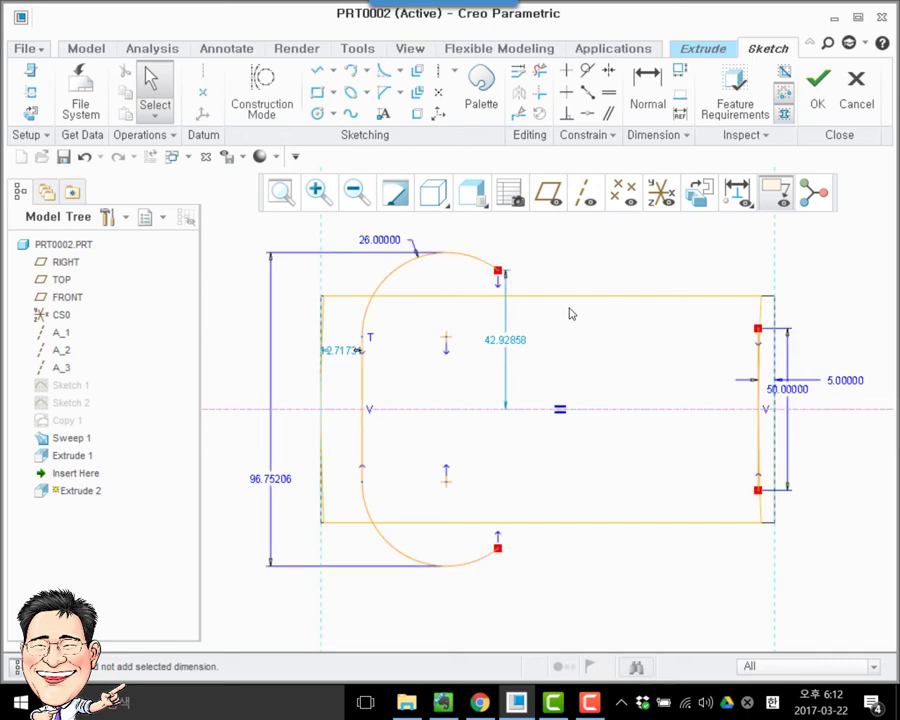
- Sketch two slanted lines joining the upper and lower ends of the 50 line to the upper and lower arcs
click(333, 70)
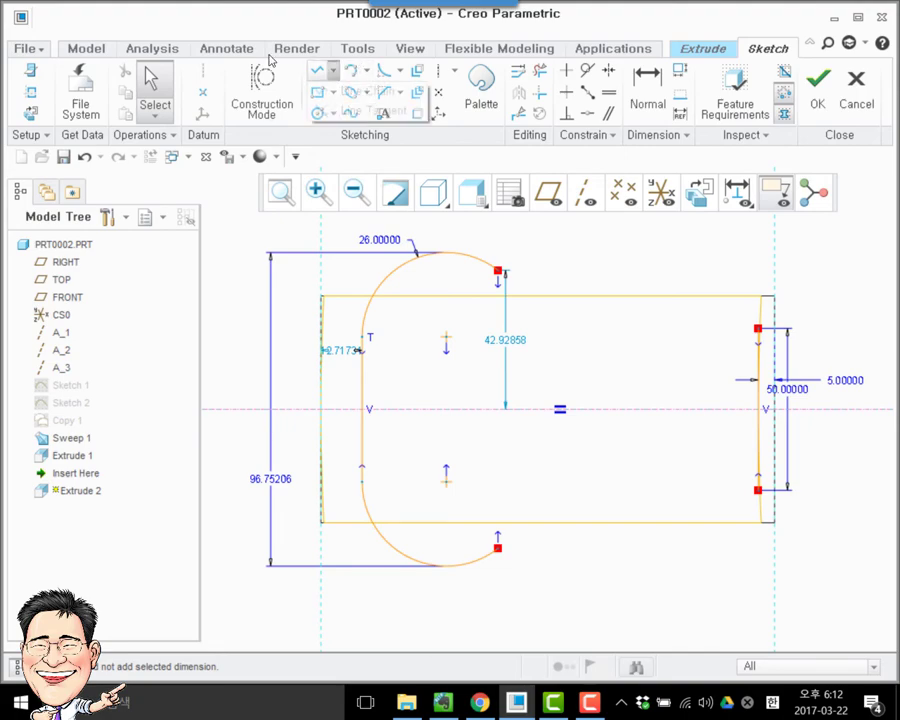
click(367, 90)
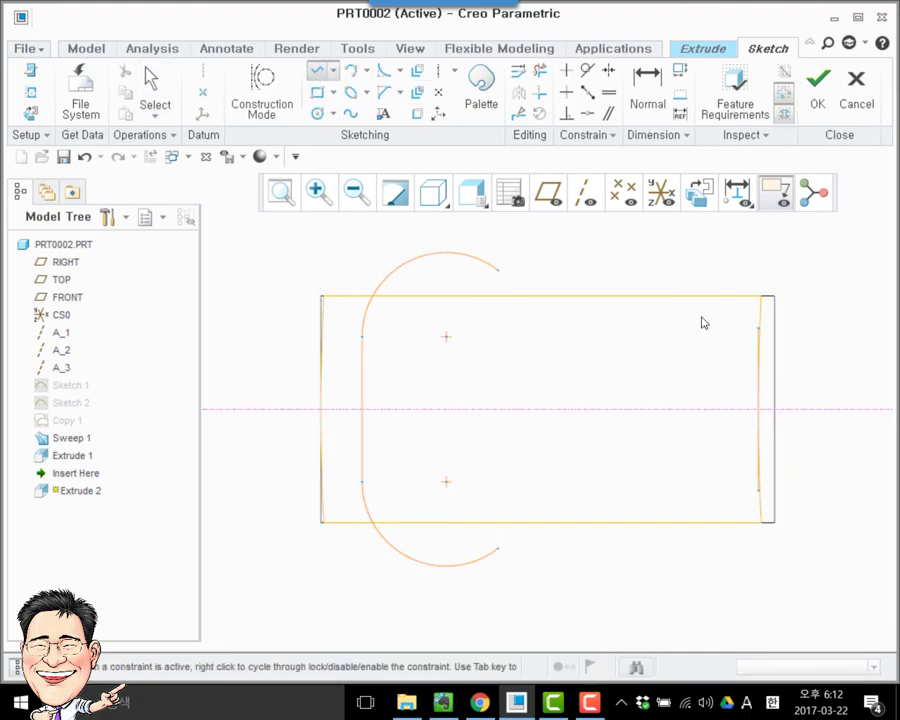
click(759, 325)
click(452, 253)
middle_click(742, 517)
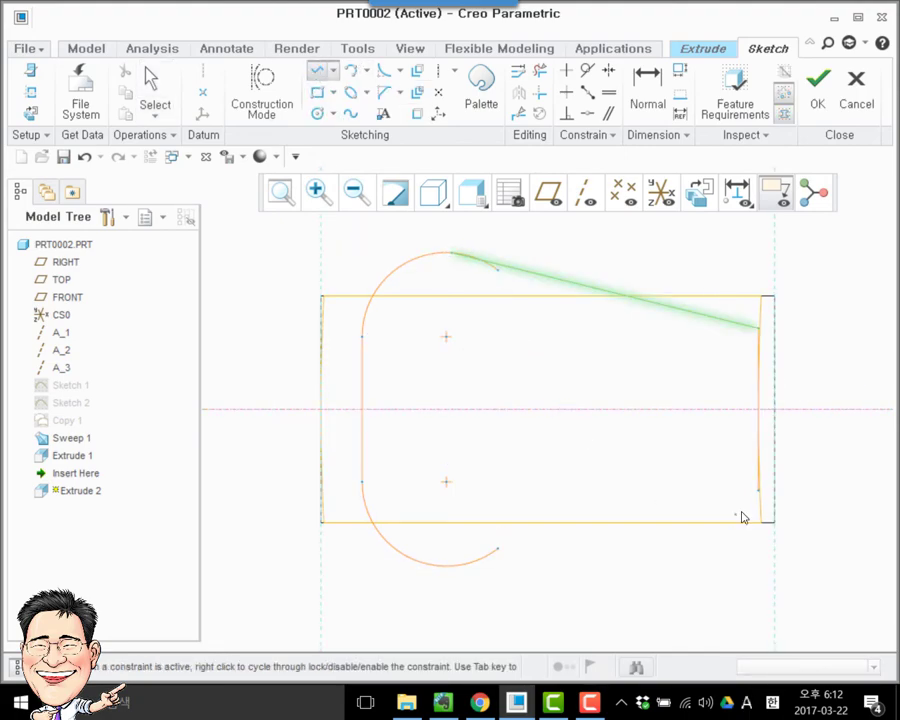
click(759, 490)
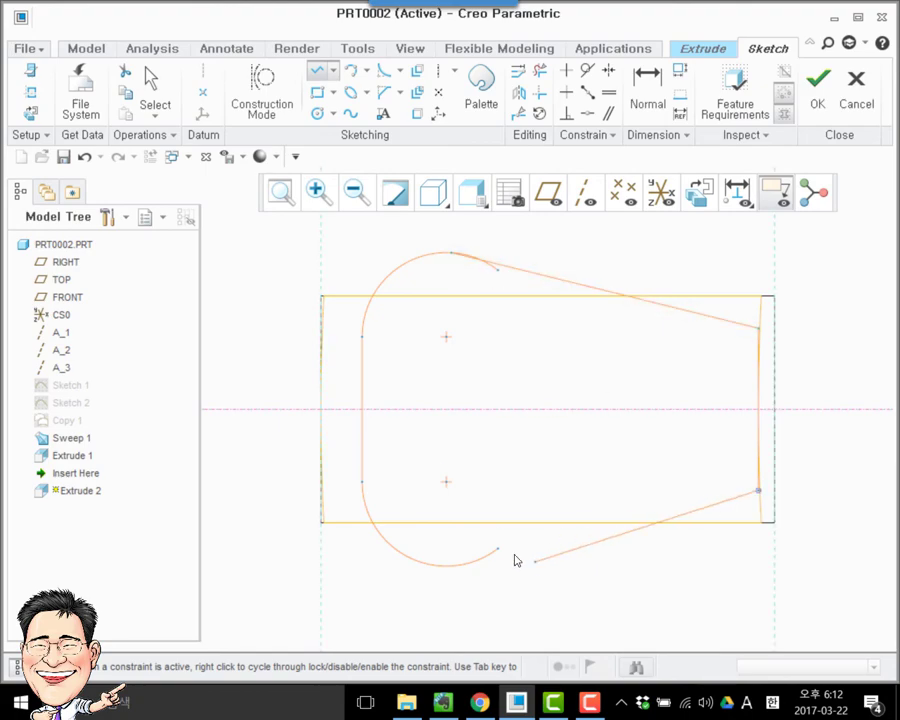
click(465, 566)
middle_click(548, 582)
- Constrain the upper slanted line tangent to the upper arc
click(540, 70)
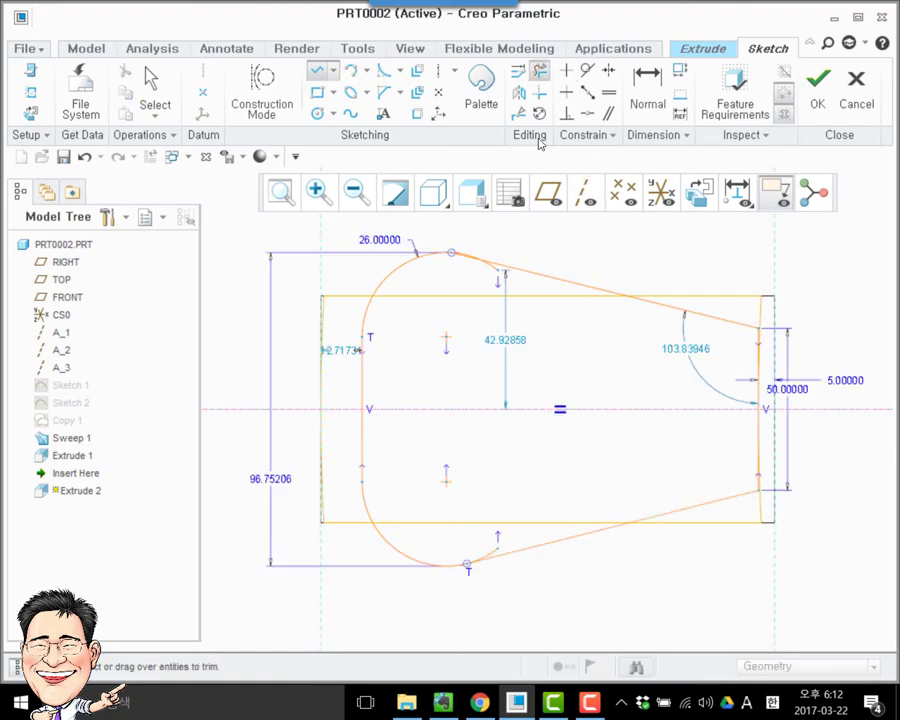
scroll(491, 281, down, 5)
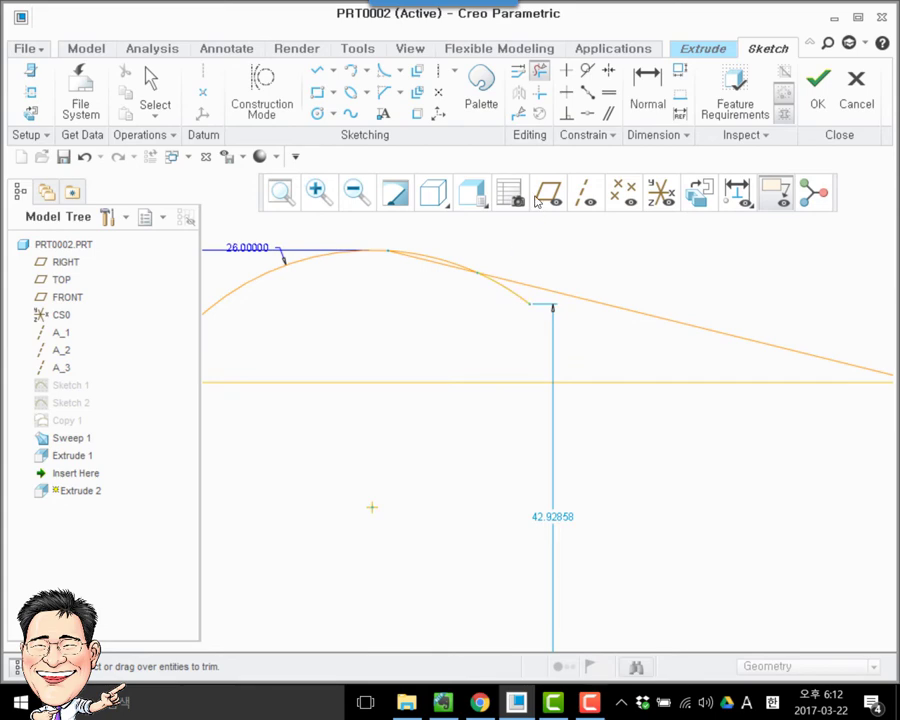
click(587, 70)
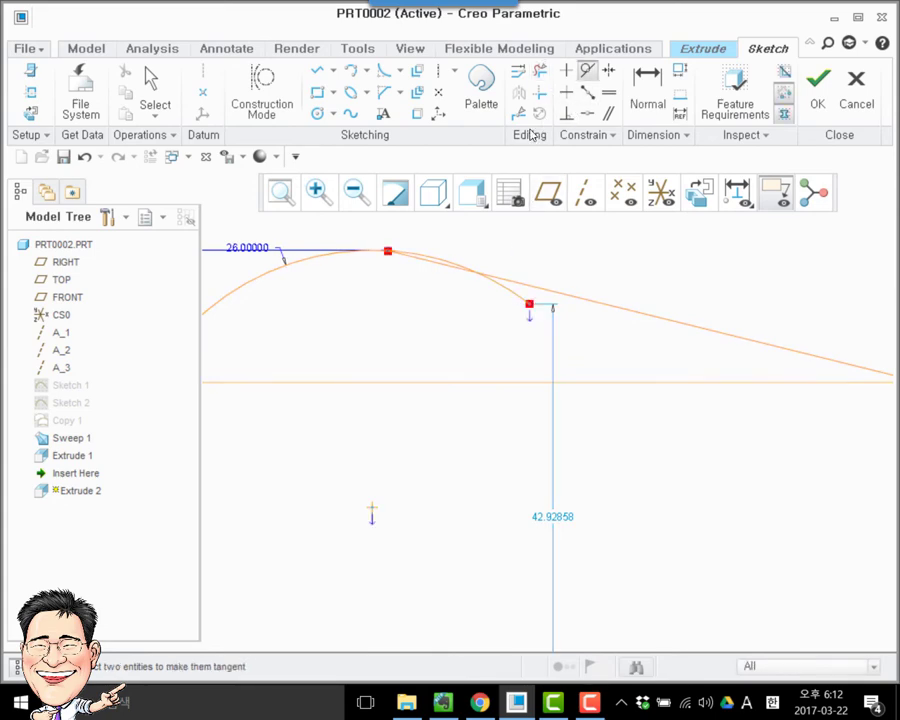
click(347, 259)
click(538, 295)
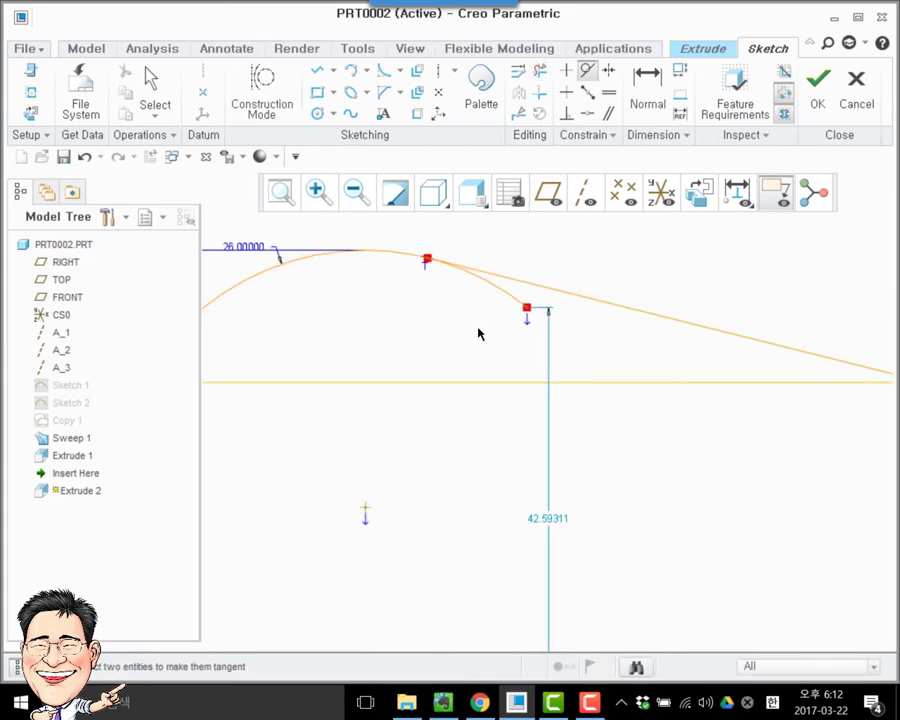
- Trim away the excess ends of the lower and upper arcs beyond their tangent points with the slanted lines
scroll(430, 340, up, 4)
scroll(455, 500, down, 5)
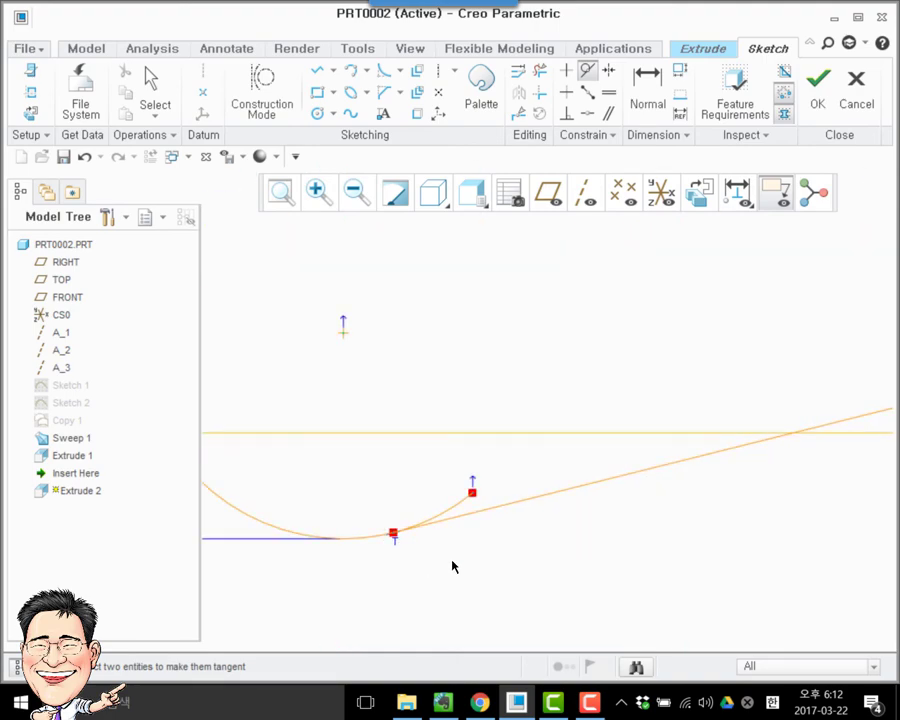
click(539, 71)
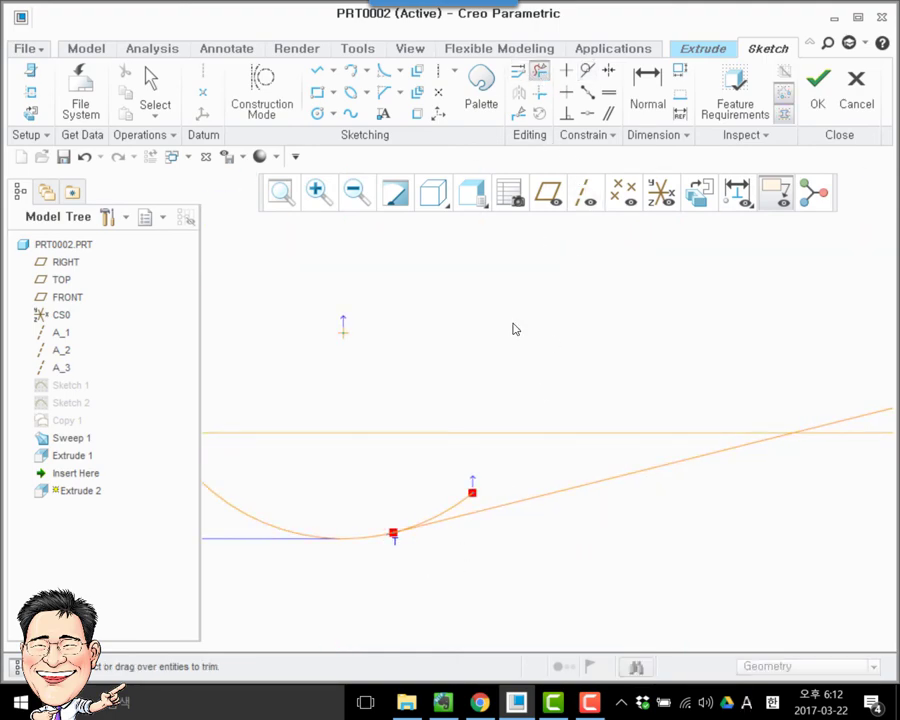
click(457, 511)
scroll(510, 562, up, 4)
scroll(496, 296, down, 6)
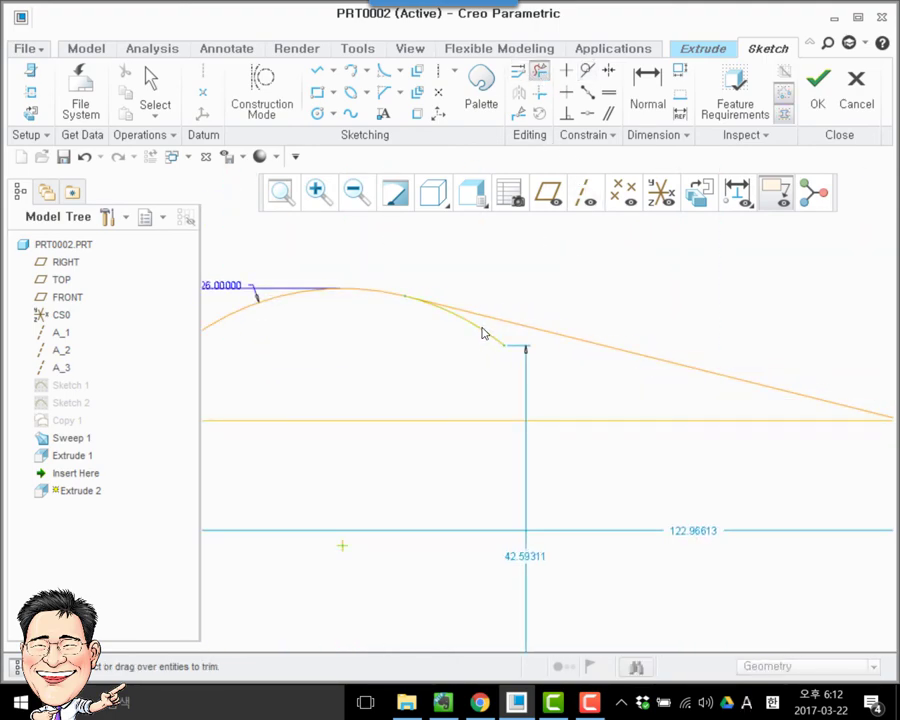
click(483, 333)
middle_click(452, 380)
scroll(442, 372, up, 3)
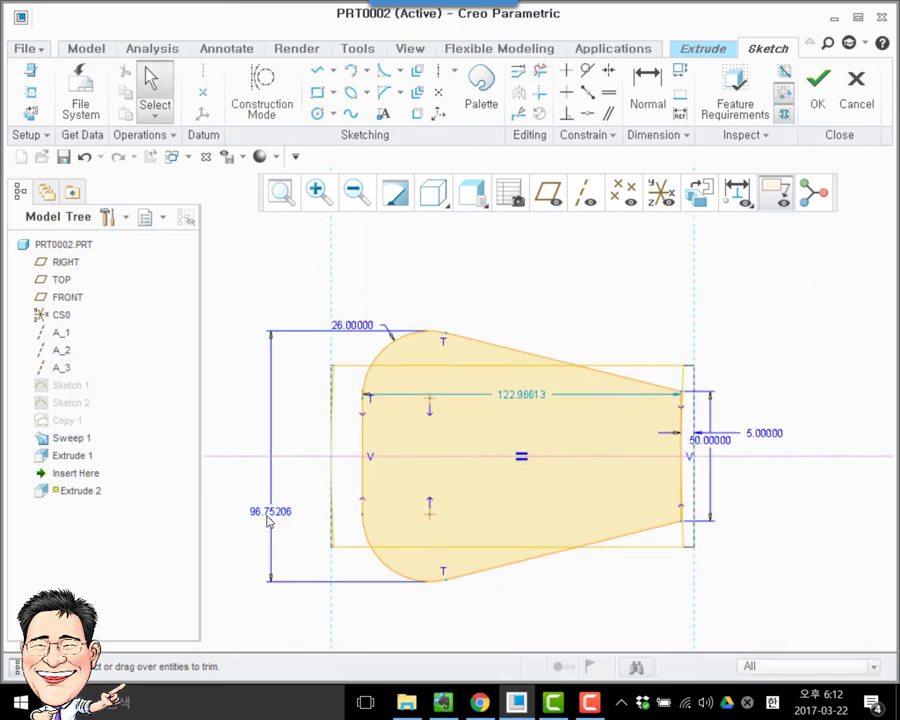
- Dimension the profile's left vertical line from the left vertical reference and set the distance to 5
double_click(294, 511)
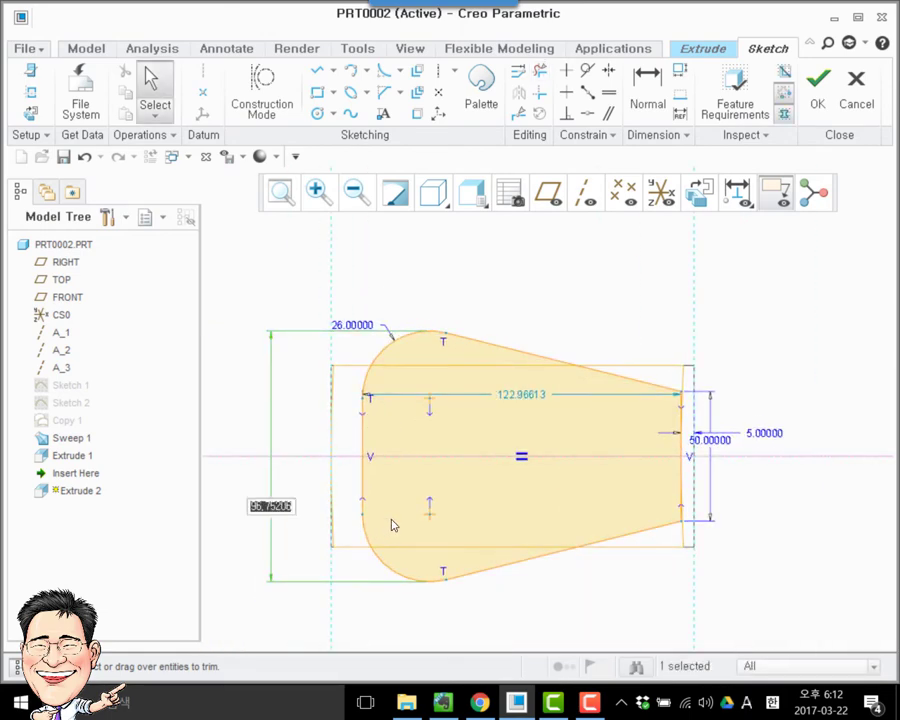
click(630, 112)
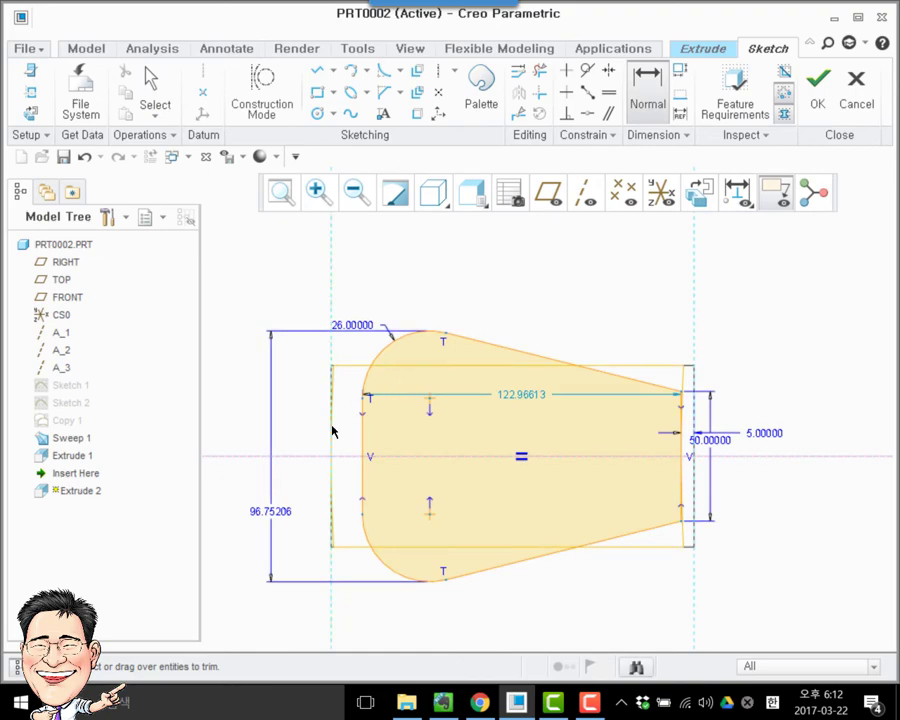
click(331, 271)
click(362, 434)
middle_click(303, 423)
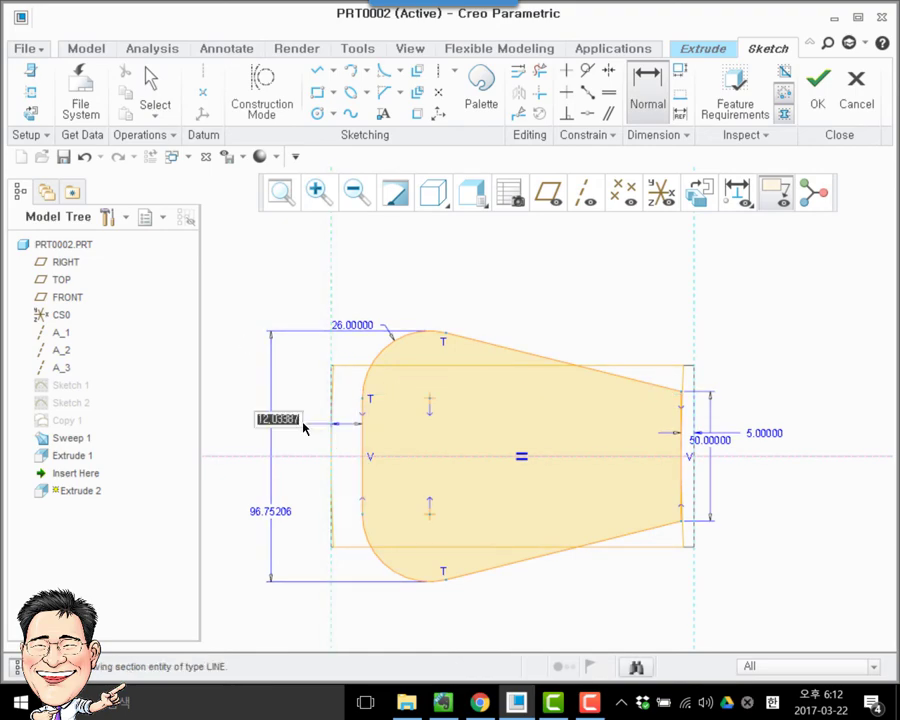
text(5)
key(Return)
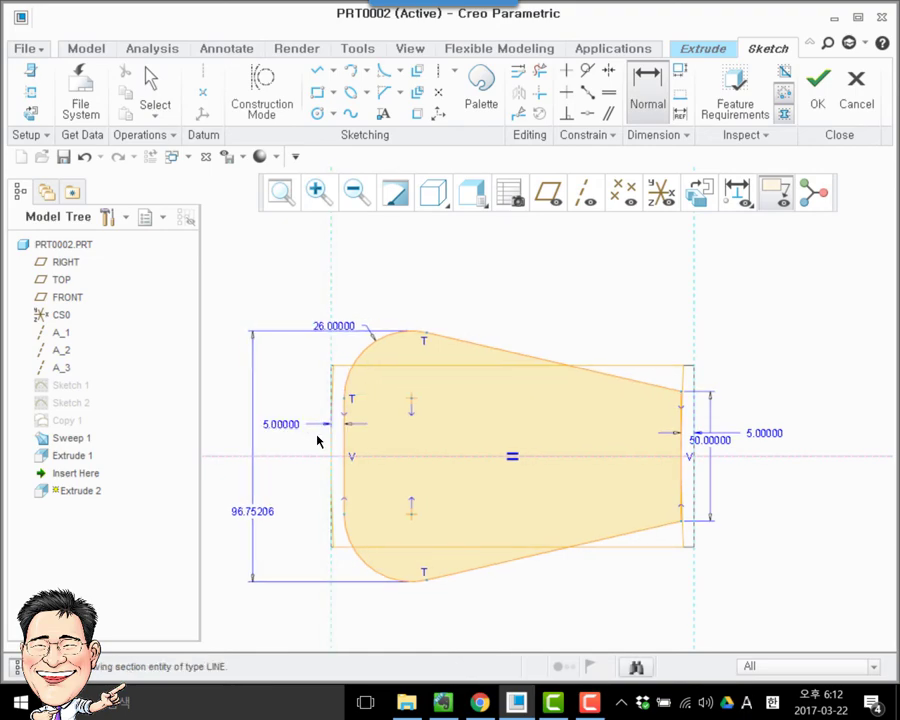
middle_click(267, 530)
- Set the profile's overall height across the two arcs to 60
drag(247, 516, 238, 512)
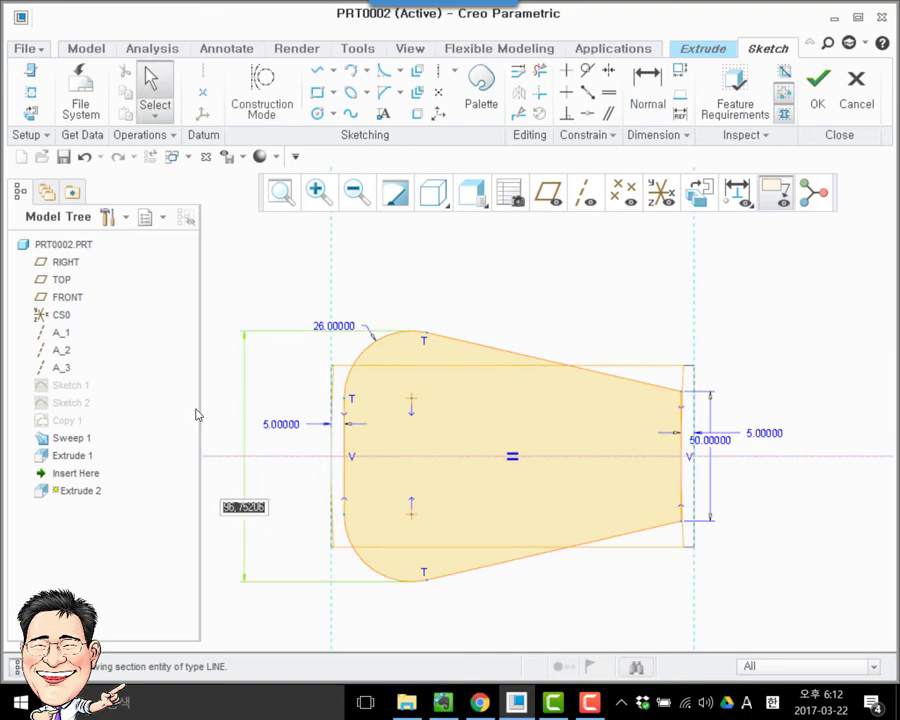
text(60)
key(Return)
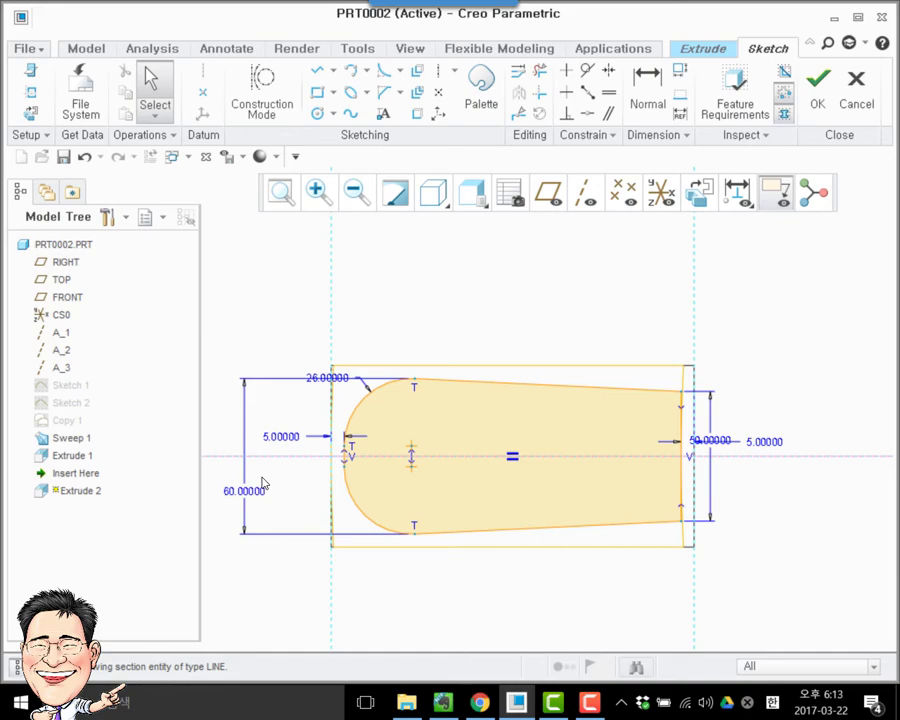
- Set the display style to Shading With Edges and finish the sketch
click(447, 204)
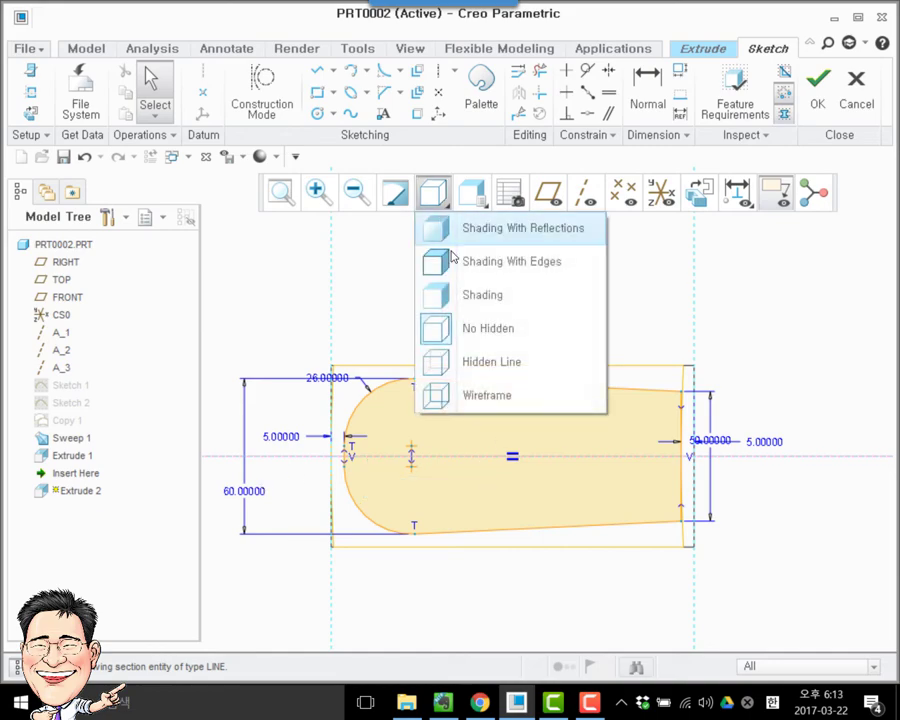
click(486, 258)
mouse_move(619, 373)
middle_down()
mouse_move(576, 322)
mouse_move(541, 324)
middle_up()
click(815, 92)
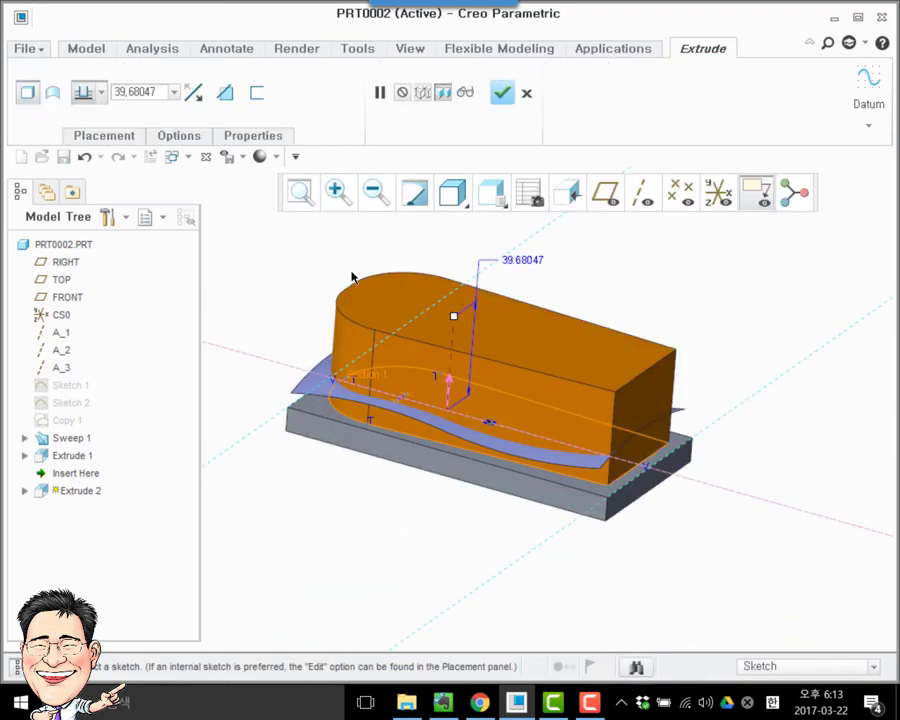
- Set the extrude depth to end at the swept surface and complete the feature
click(102, 92)
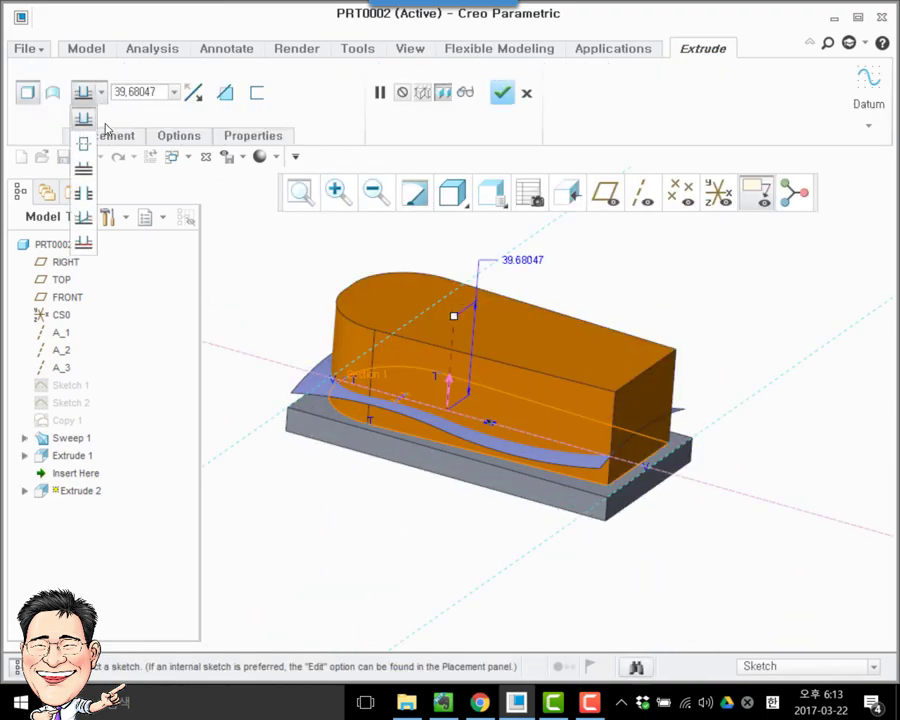
click(85, 241)
click(432, 374)
middle_click(627, 320)
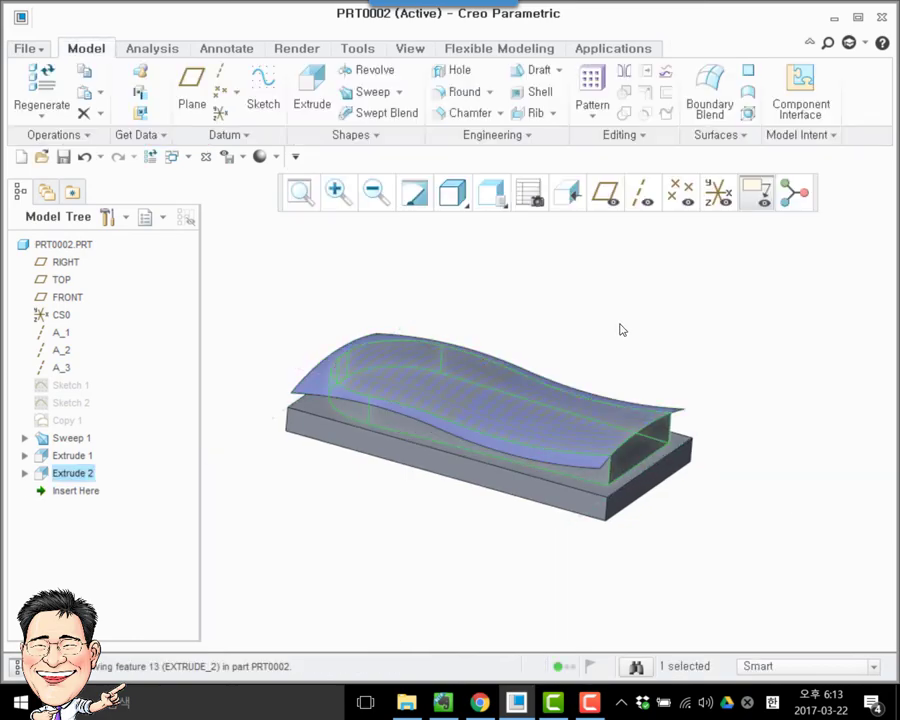
- Hide the Sweep 1 surface
click(232, 471)
right_click(70, 440)
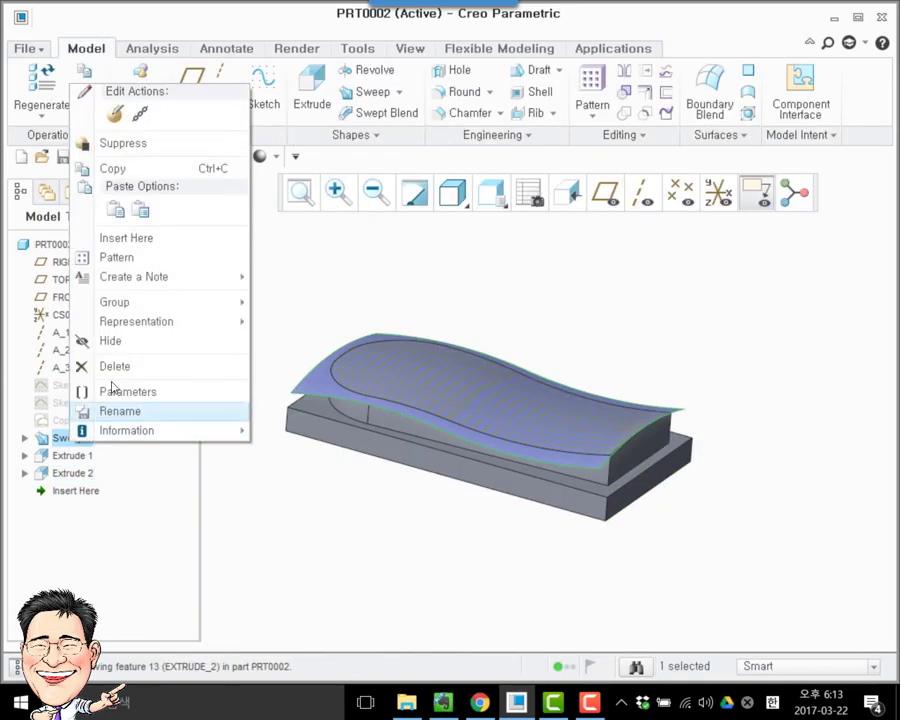
click(108, 338)
mouse_move(300, 312)
middle_down()
mouse_move(367, 389)
mouse_move(297, 309)
middle_up()
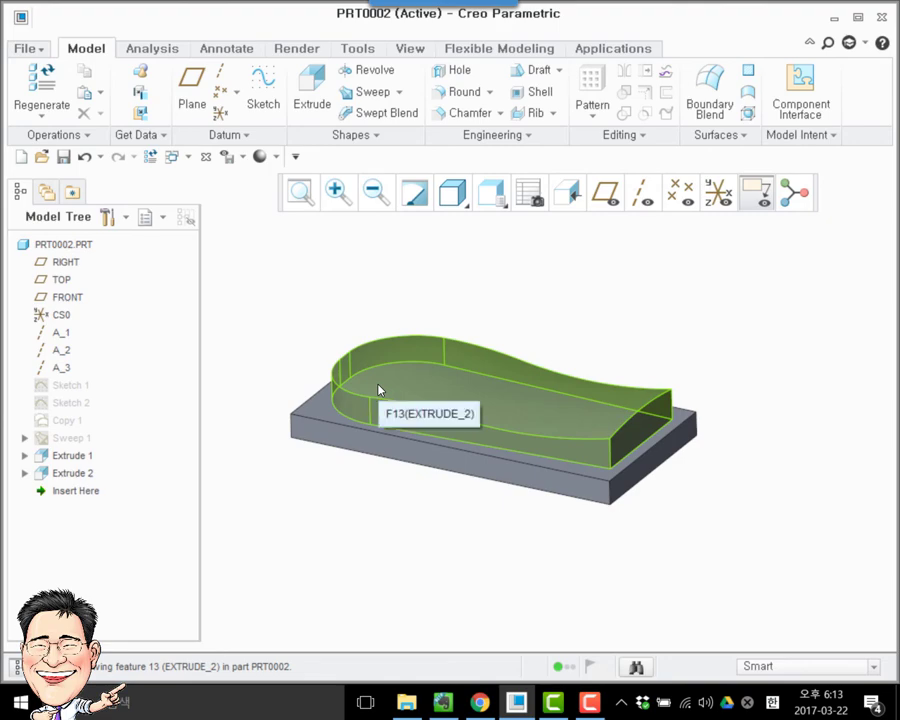
- Set the selection filter to Geometry for picking the upper block's individual side faces
scroll(376, 394, up, 3)
click(328, 420)
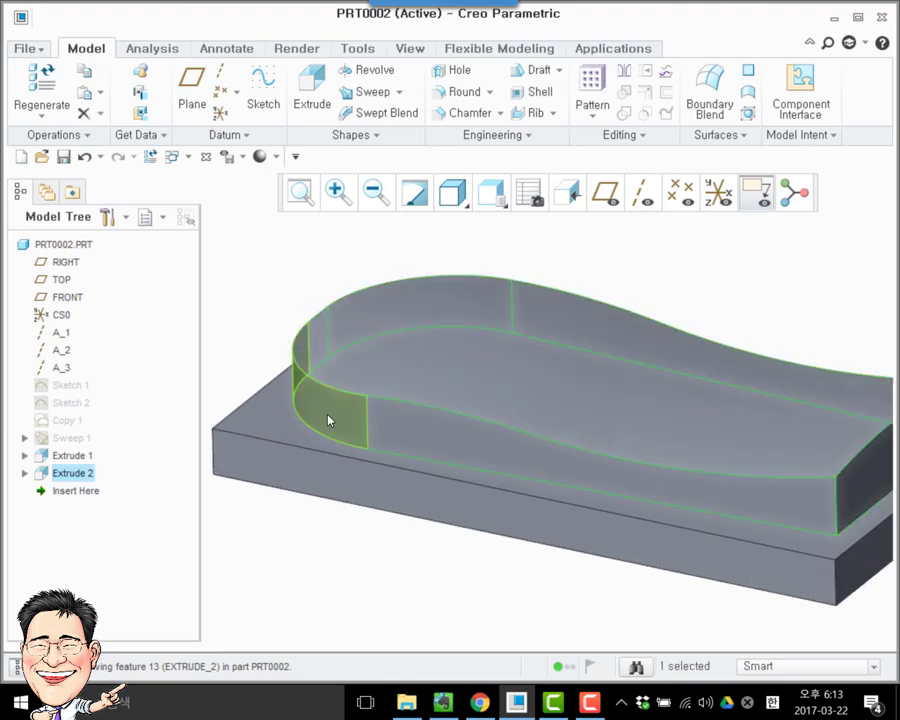
ctrl+click(330, 421)
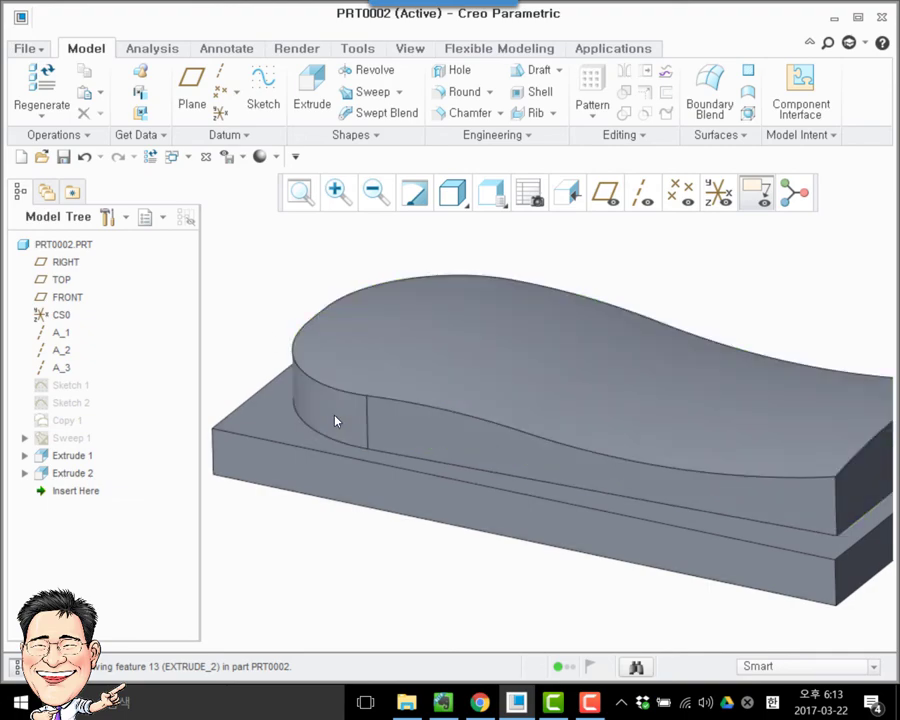
click(348, 414)
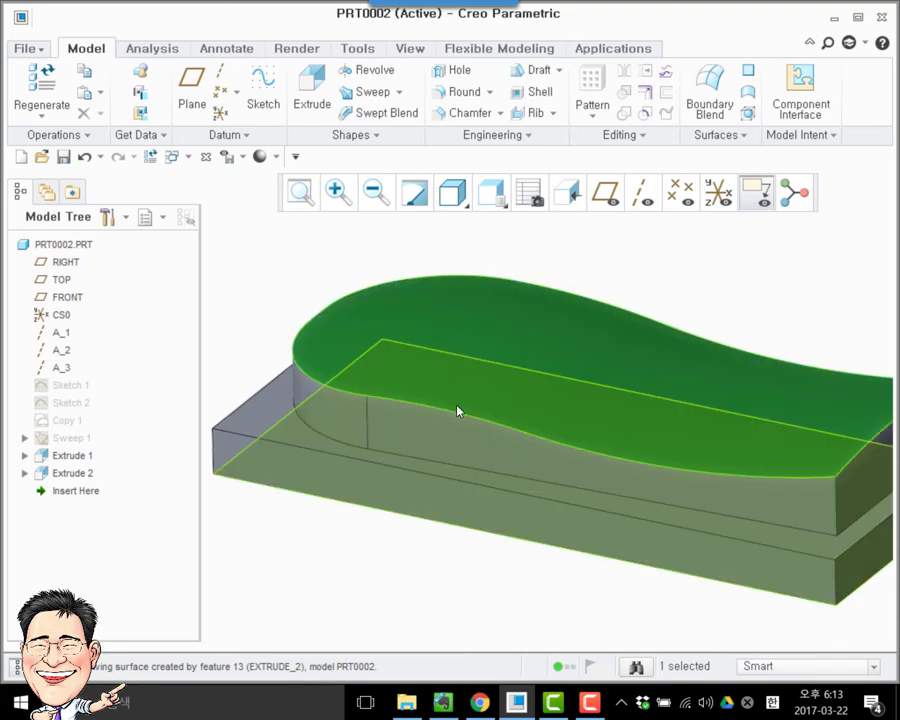
click(768, 667)
click(765, 613)
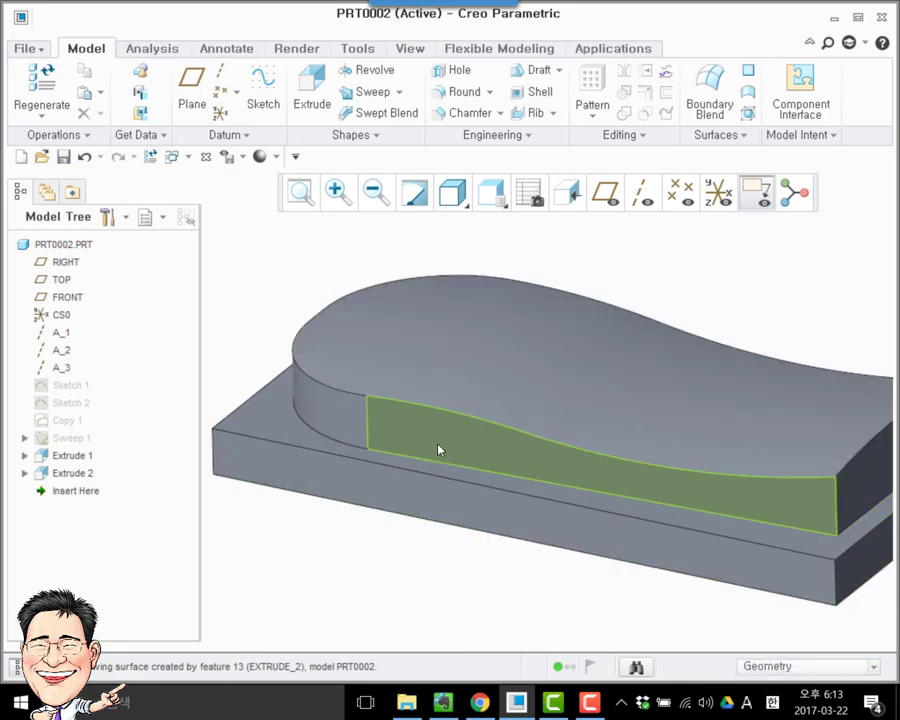
- Select the upper block's rounded corner face, the adjoining slanted side face and the flat face at the narrow end
click(336, 423)
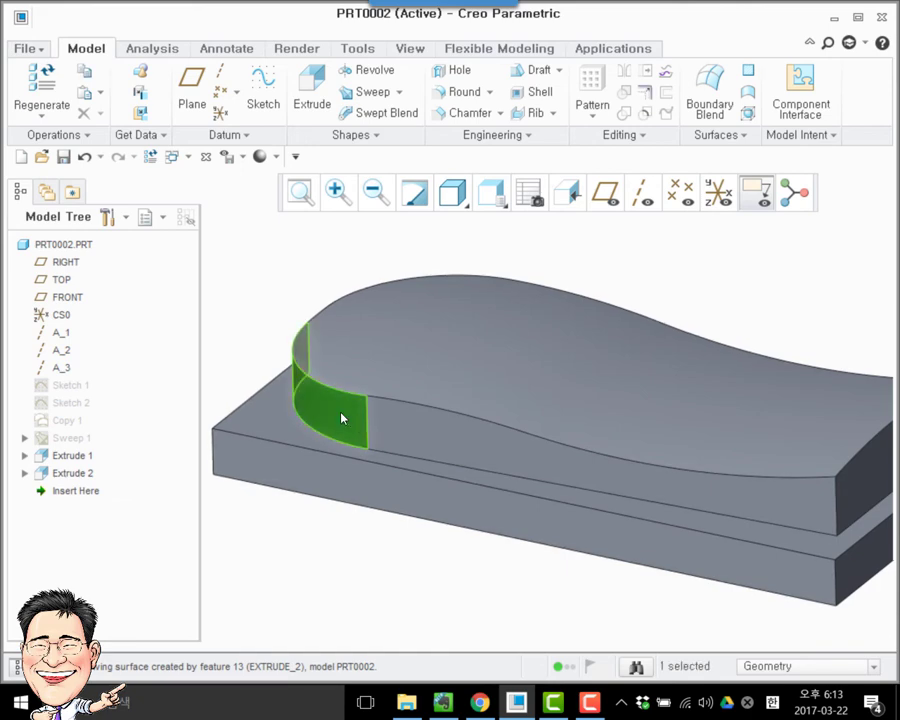
ctrl+click(577, 472)
scroll(481, 453, up, 3)
middle_drag(481, 453, 492, 484)
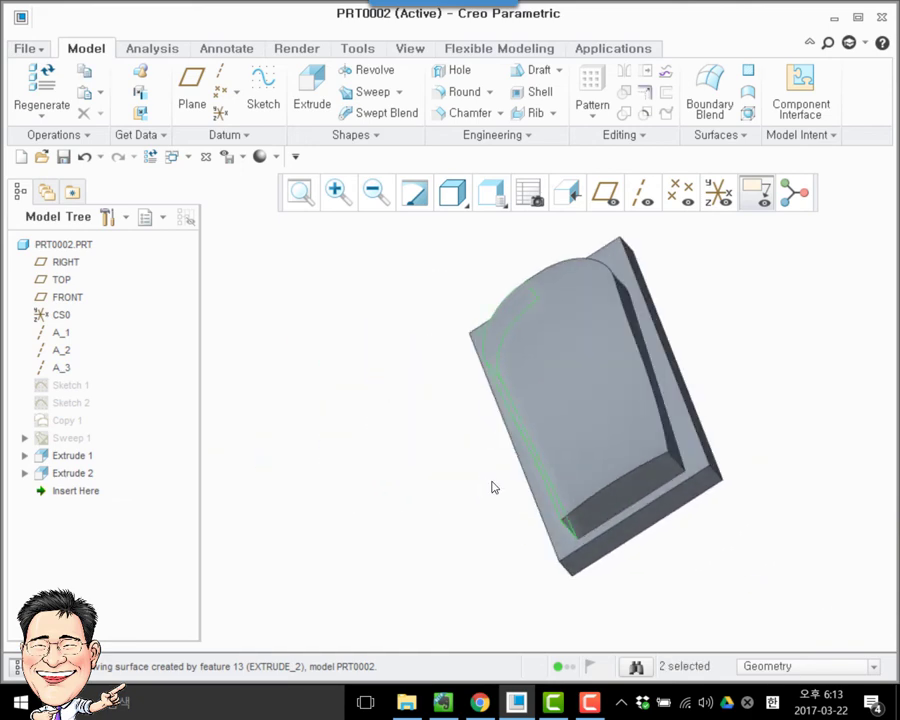
ctrl+click(679, 480)
middle_drag(681, 483, 668, 376)
scroll(668, 376, up, 3)
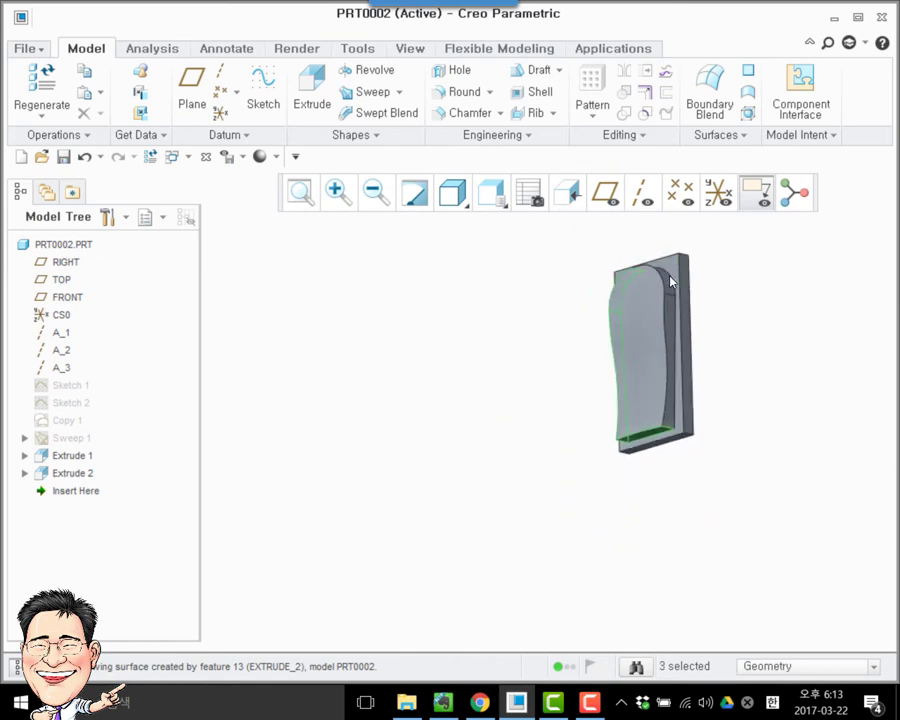
- Add the opposite slanted side face and its adjoining rounded corner face to the selection
scroll(671, 282, down, 5)
ctrl+click(669, 358)
ctrl+click(665, 319)
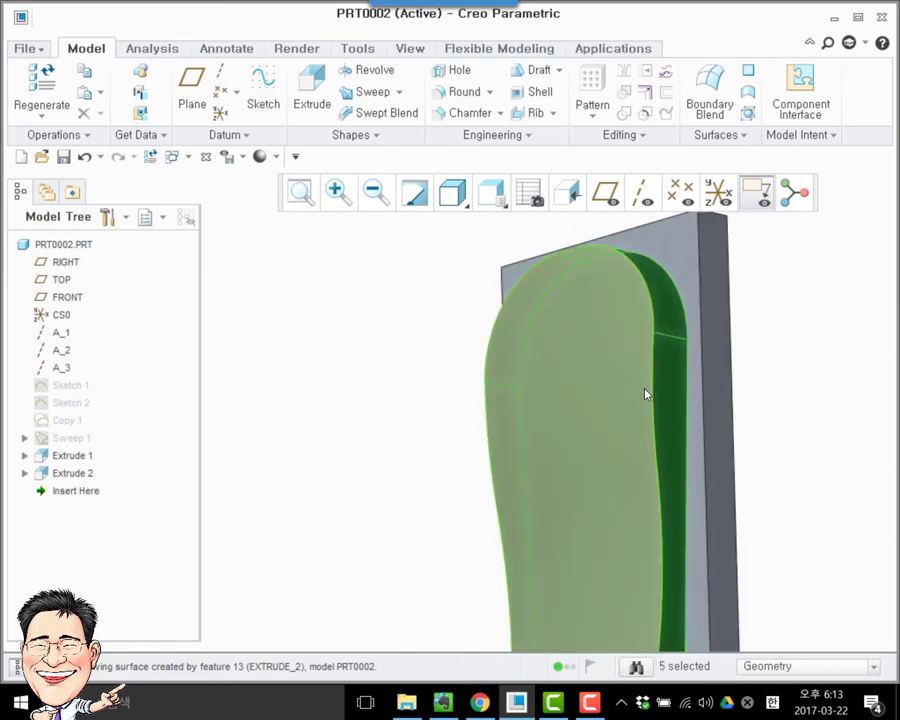
scroll(644, 392, up, 4)
middle_drag(644, 392, 763, 343)
scroll(629, 432, down, 5)
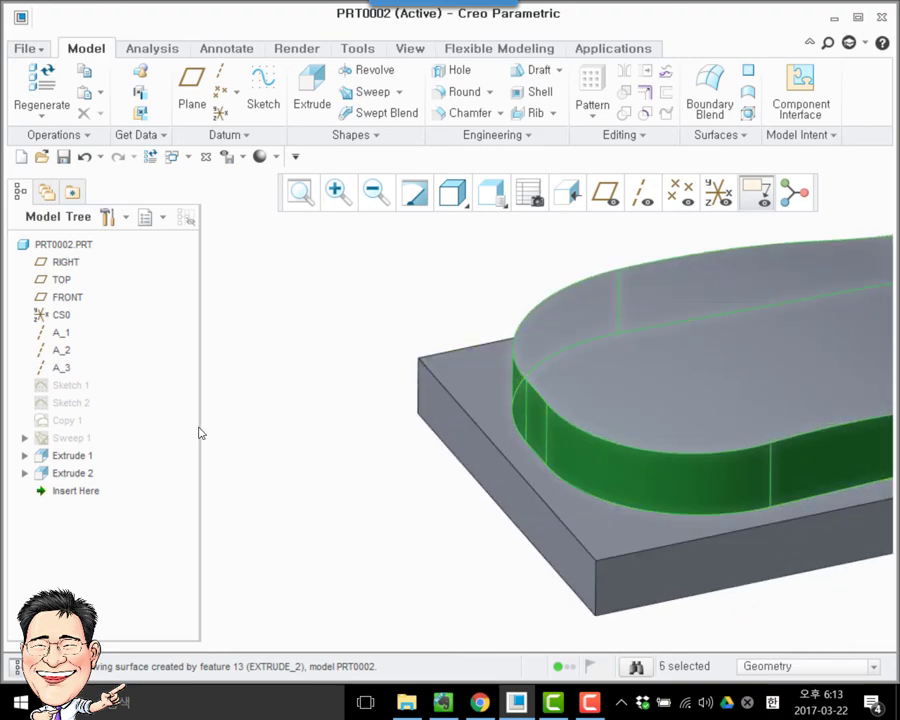
scroll(502, 412, up, 5)
middle_drag(502, 412, 470, 400)
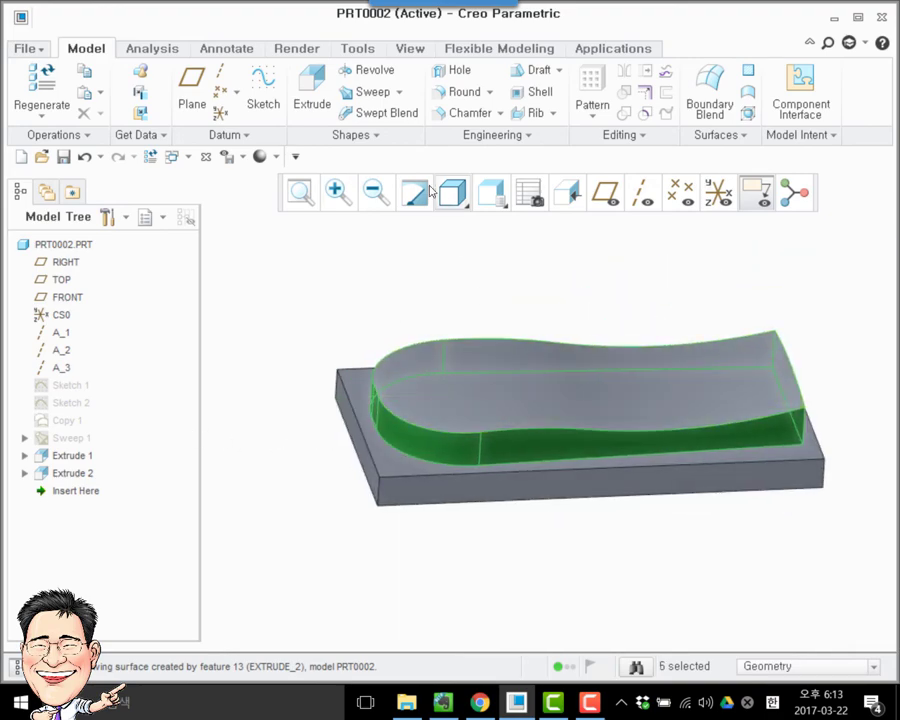
- Draft the selected side faces using the base plate's top face as the hinge, with a 5-degree angle
click(536, 70)
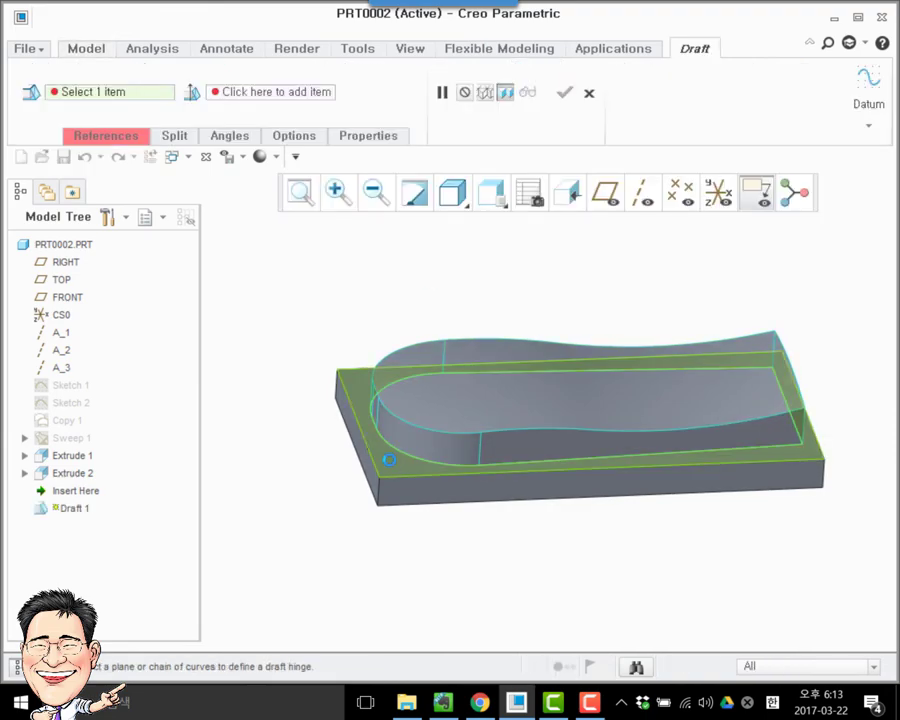
click(389, 459)
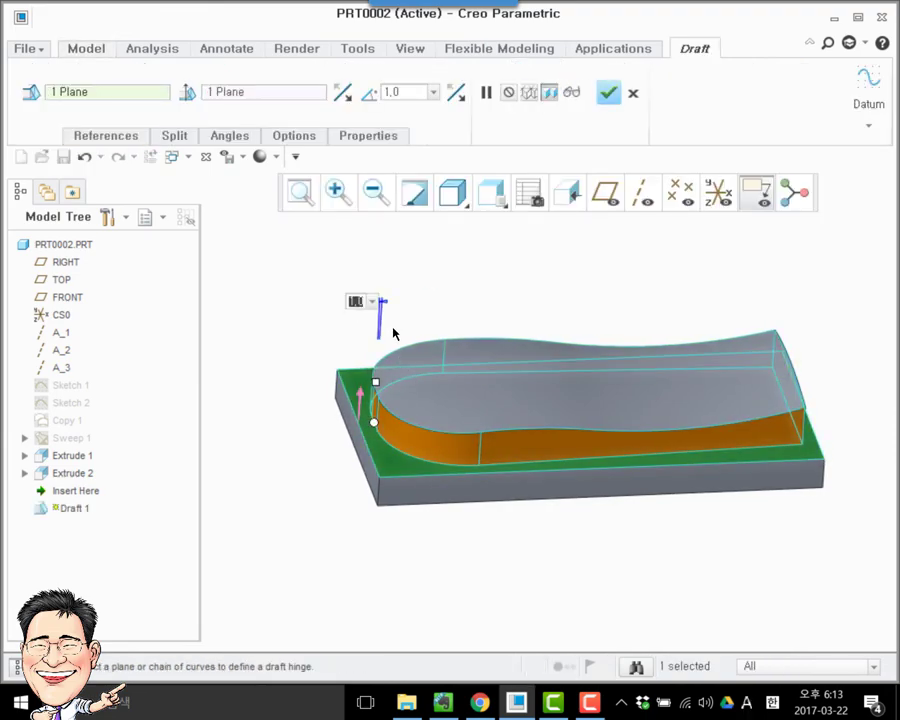
text(5)
key(Return)
middle_drag(603, 325, 580, 345)
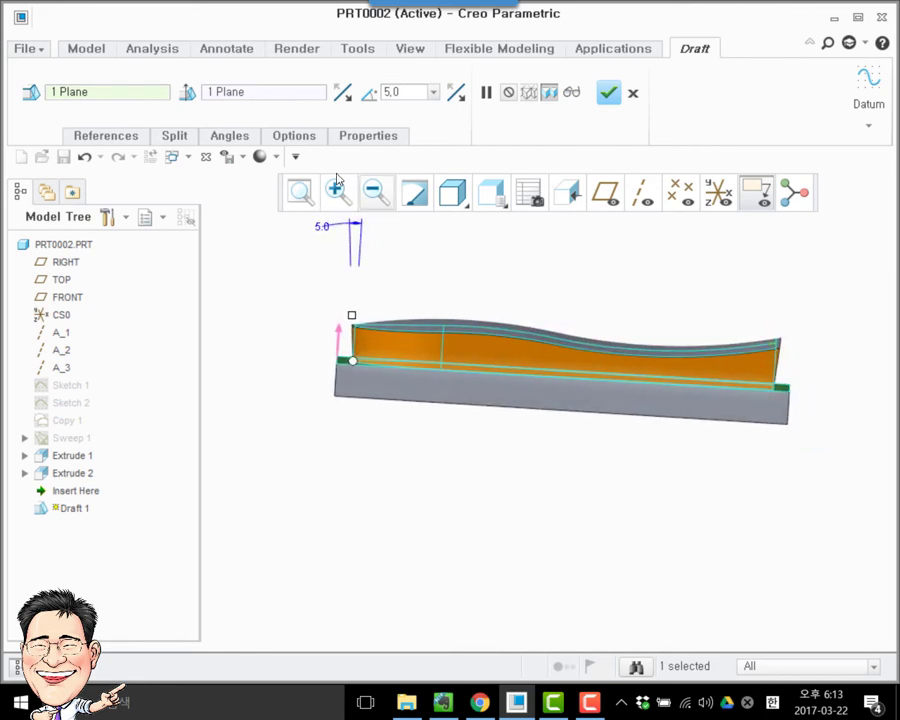
- Reverse the draft by entering an angle of -5 so the block tapers inward, and complete the feature
double_click(391, 92)
text(-5)
key(Return)
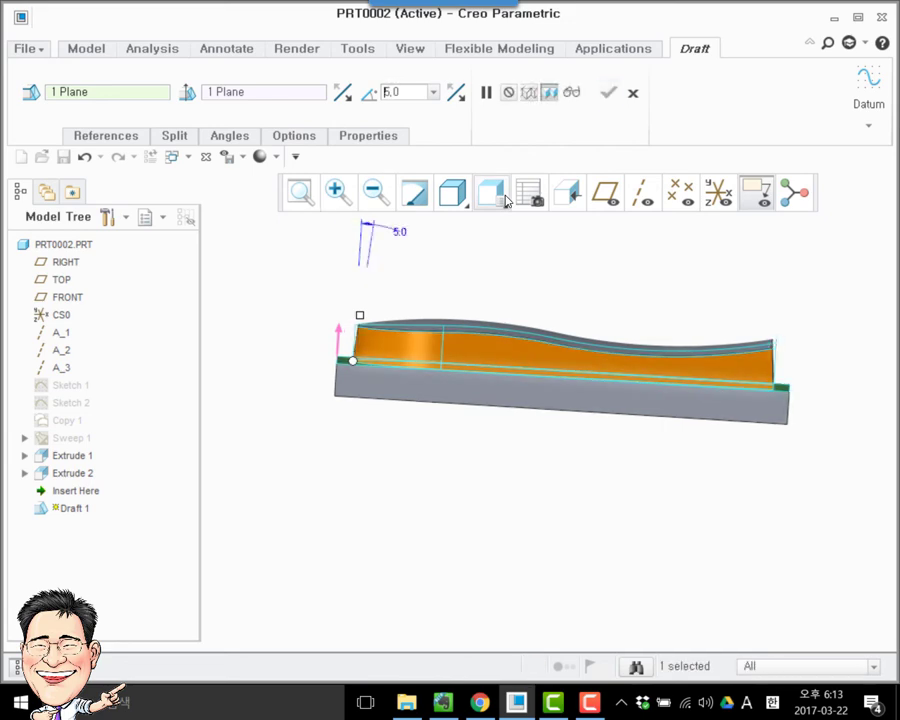
click(601, 325)
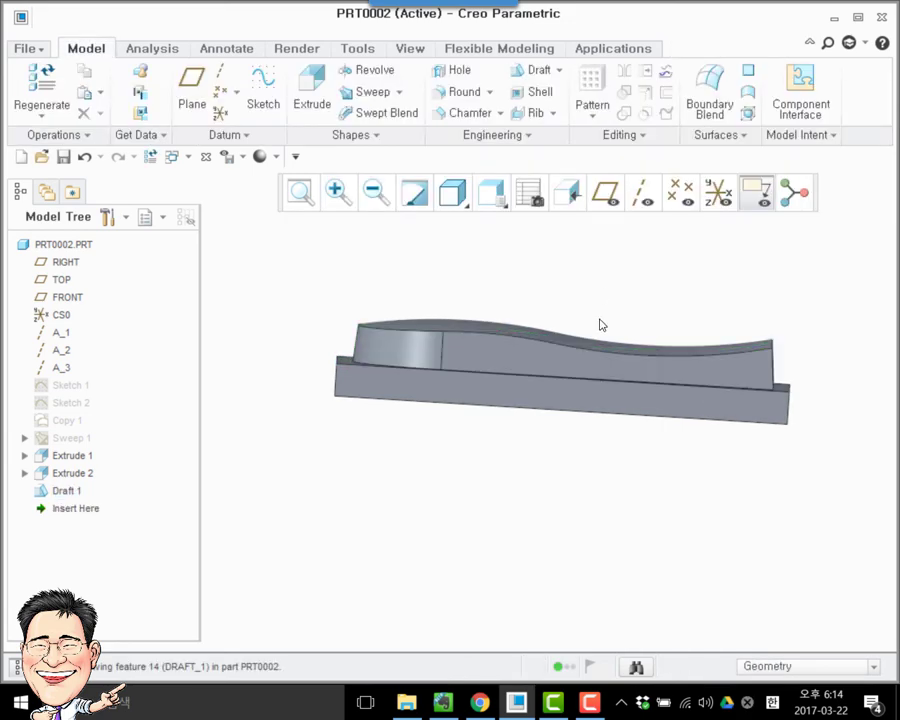
- Round the two vertical edges at the upper block's narrow end with a radius of 10
key(ctrl+d)
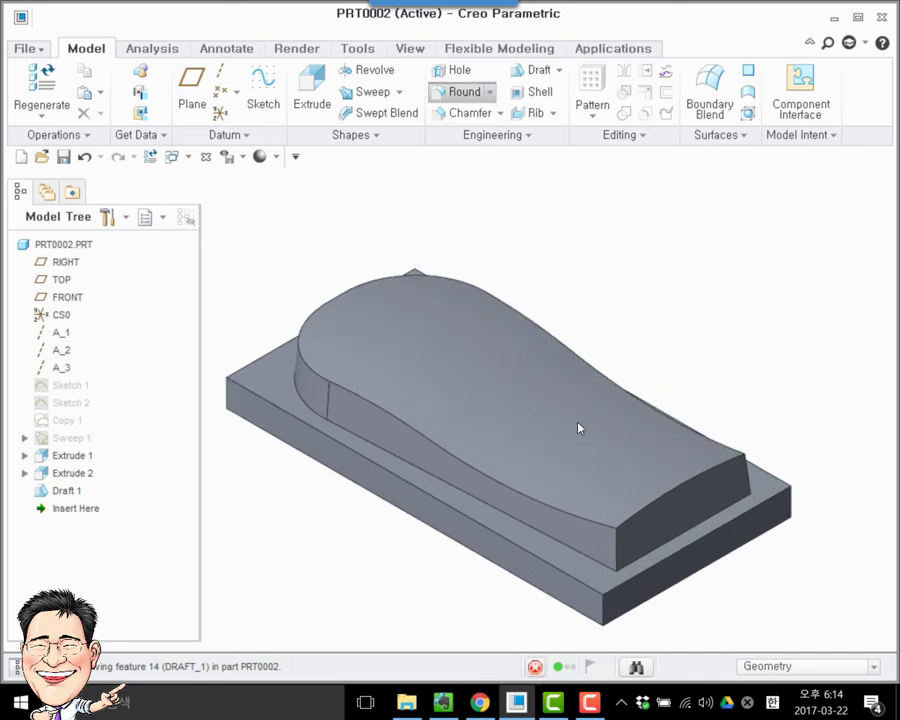
click(460, 91)
click(614, 545)
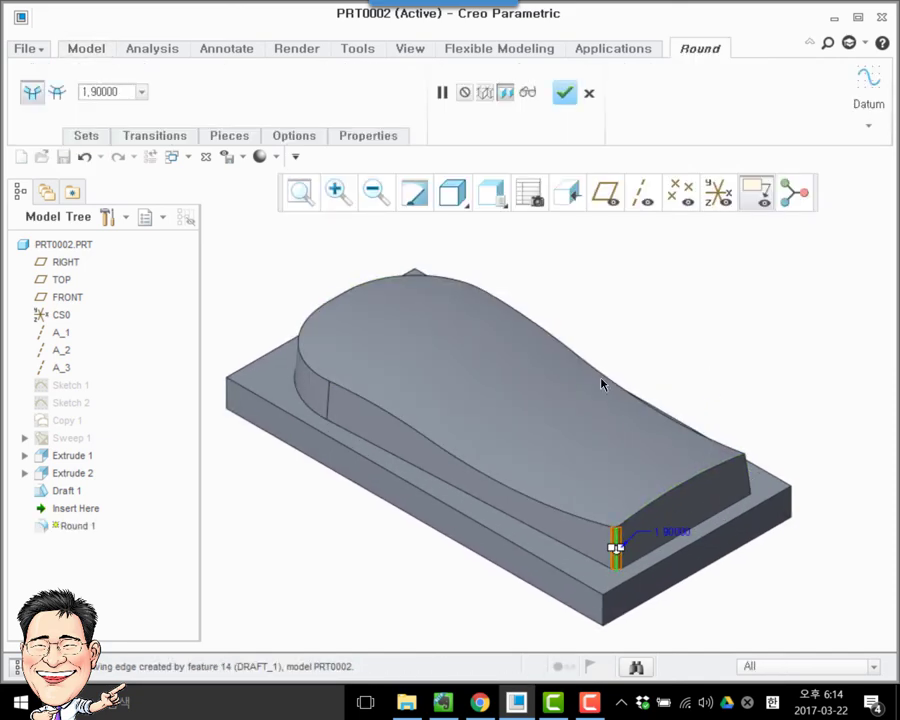
double_click(110, 91)
text(10)
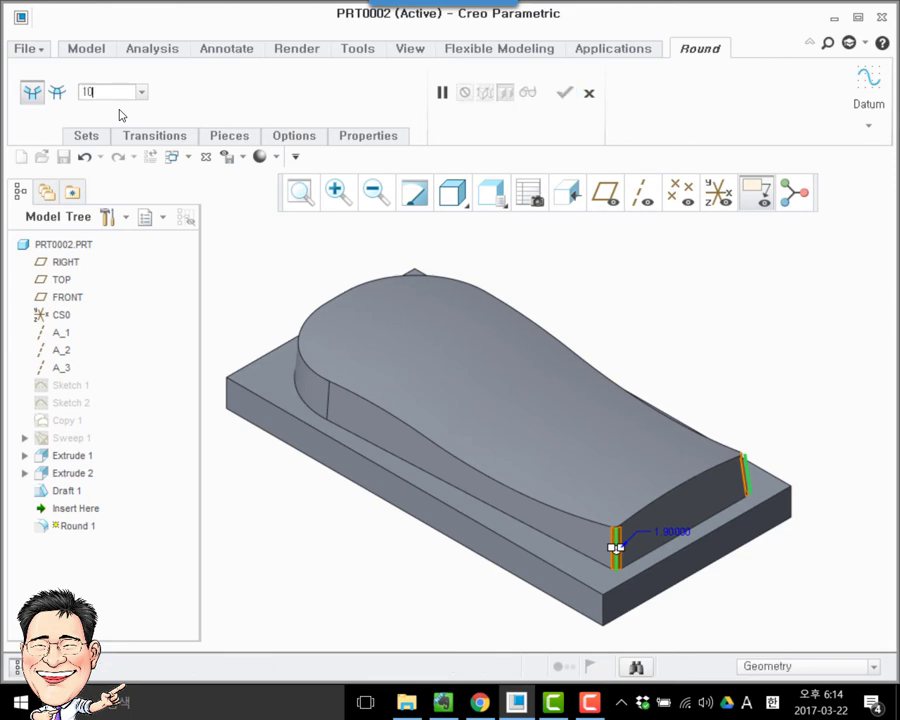
key(Return)
middle_click(408, 585)
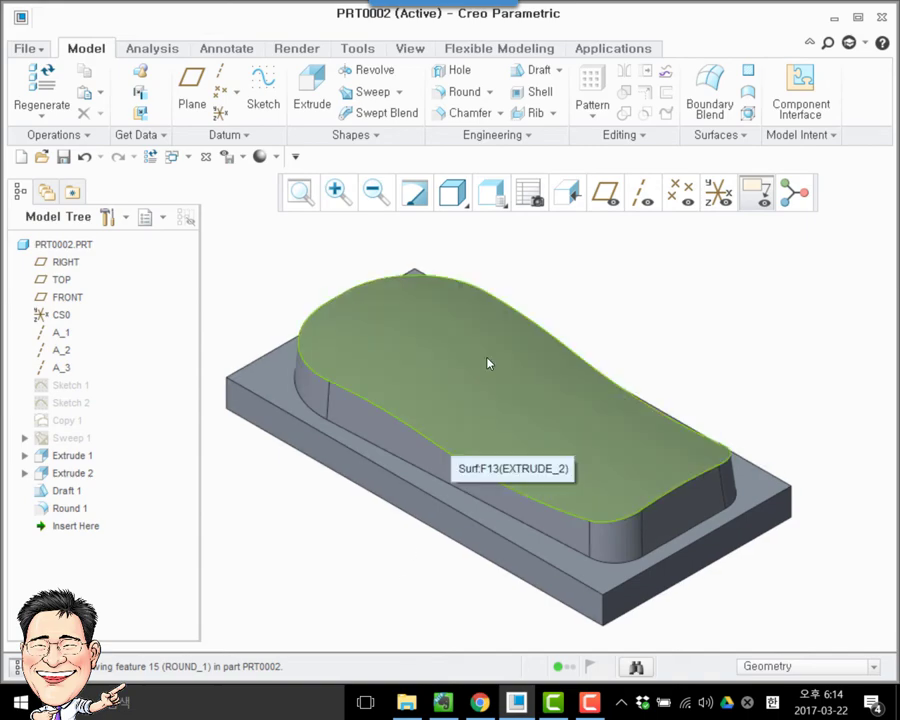
- Start a Revolve sketch on the FRONT datum plane and draw a vertical centerline through the upper block's wide end
middle_drag(619, 333, 560, 332)
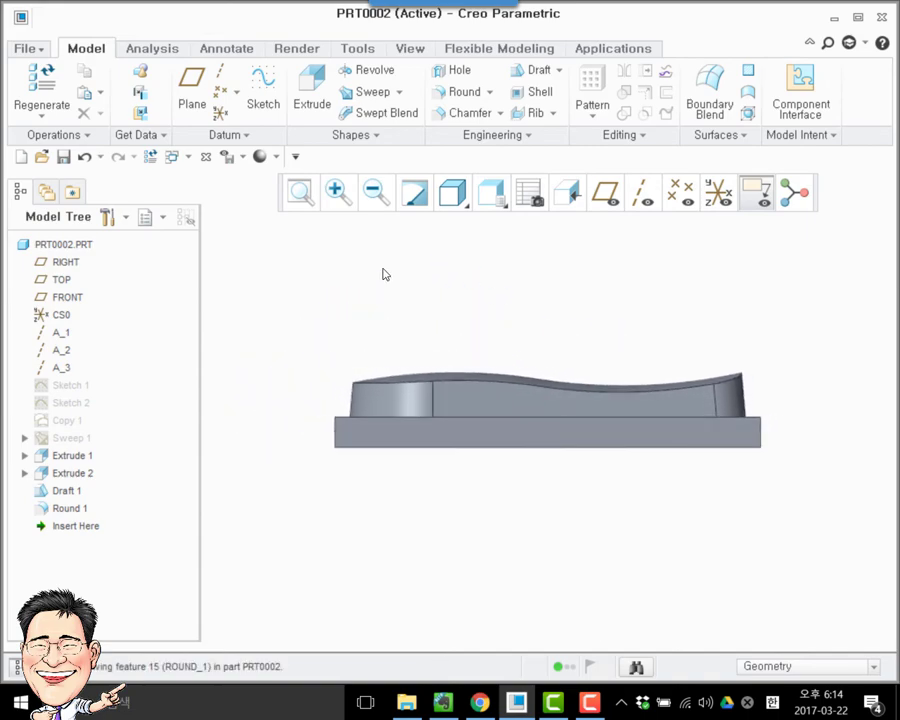
click(368, 70)
click(70, 297)
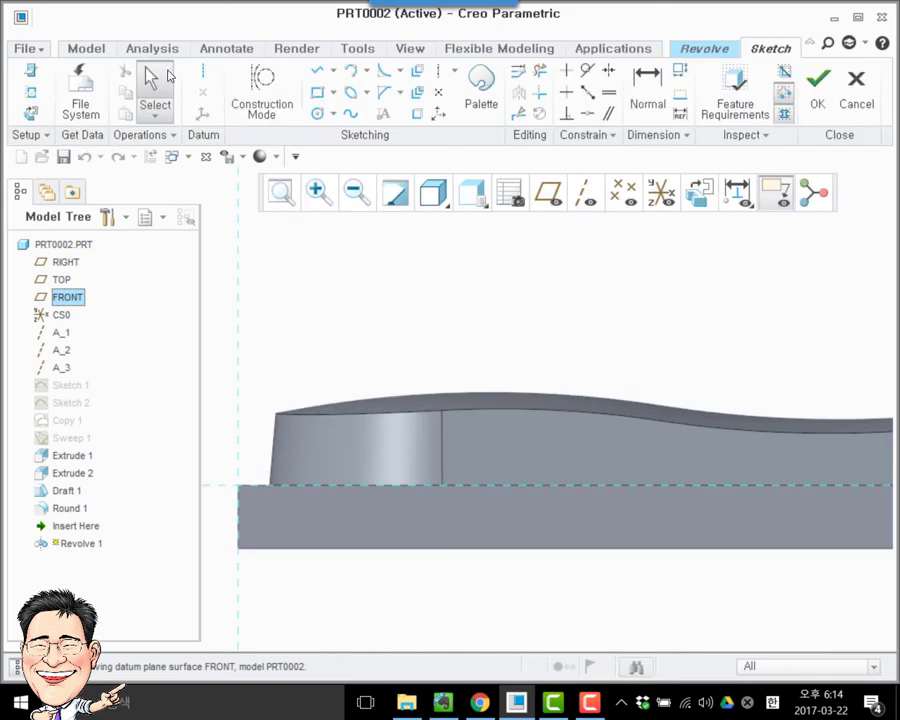
click(202, 70)
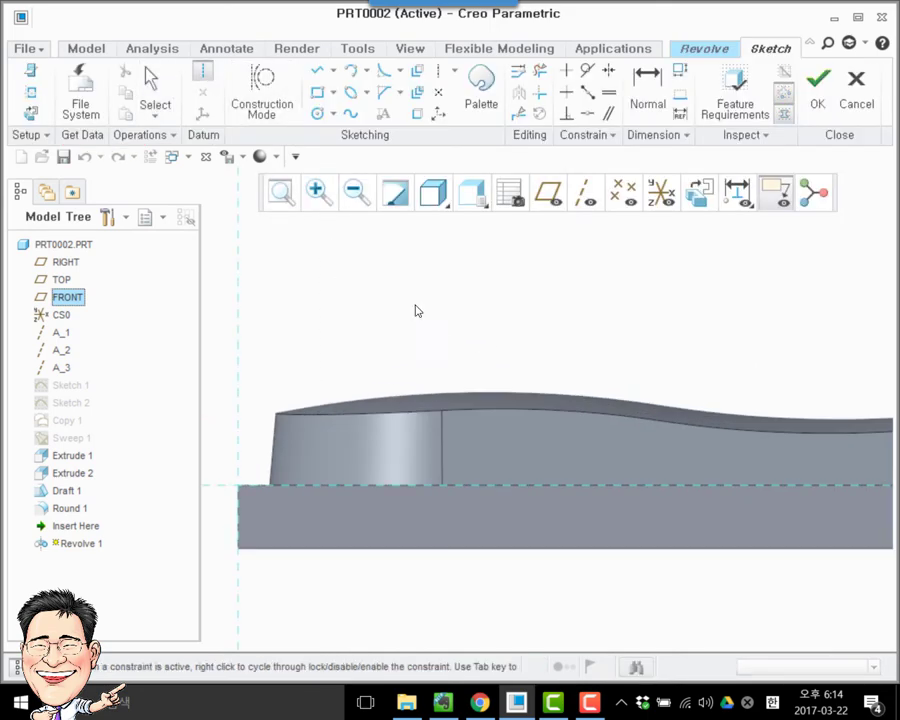
click(418, 506)
middle_click(480, 325)
- Sketch a circle about 13.4 in diameter centred on the centerline above the block and trim away its left half
click(317, 113)
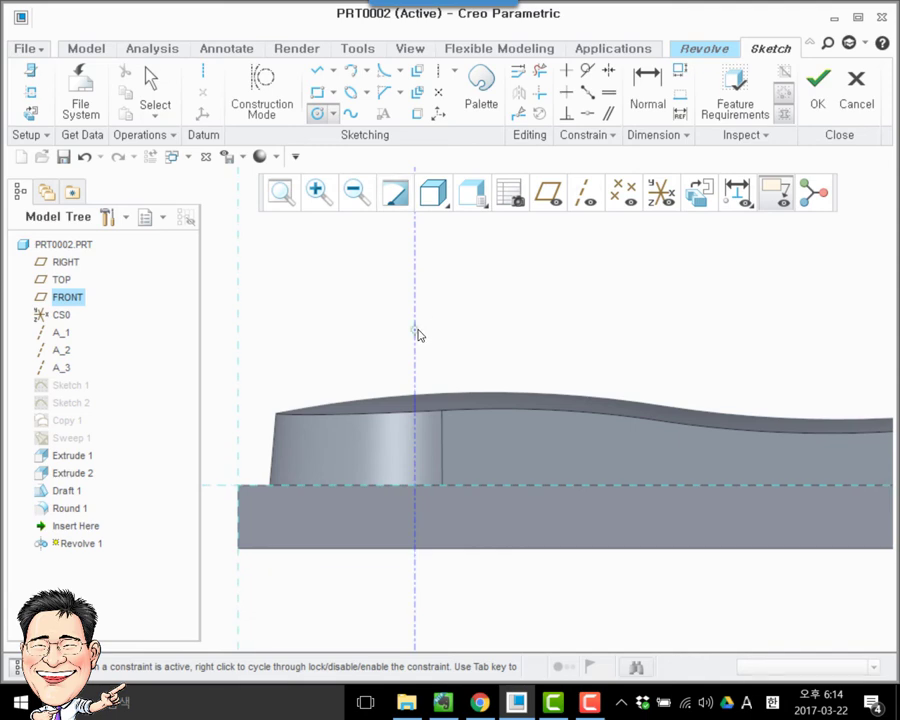
click(414, 329)
click(445, 362)
middle_click(505, 275)
click(521, 94)
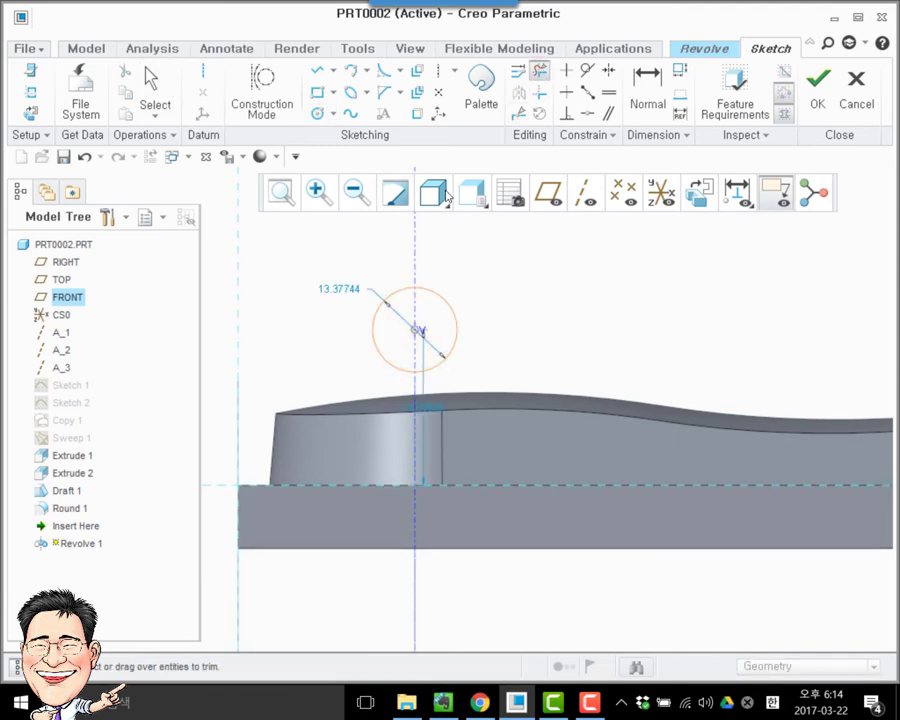
click(400, 296)
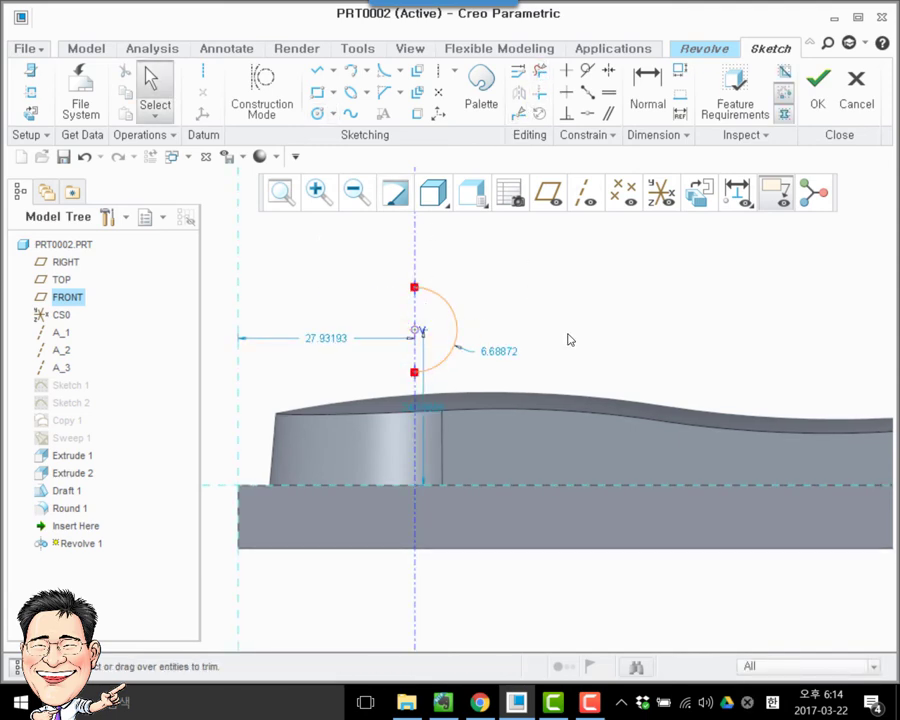
- Position the semicircle's centre 25 from the base plate's left end and 36 above the plate's top face
double_click(333, 339)
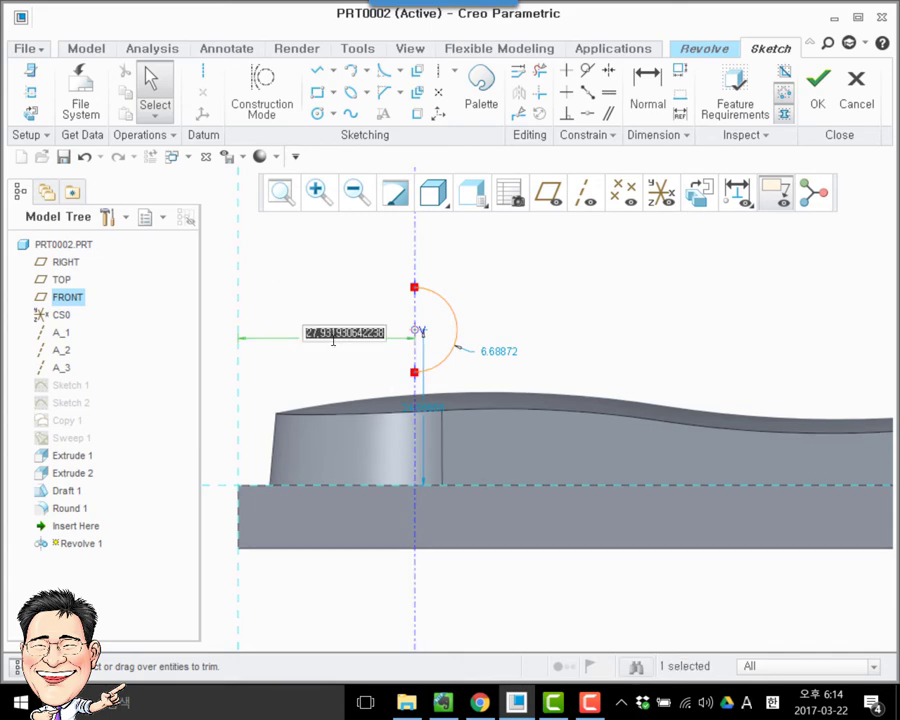
text(25)
key(Return)
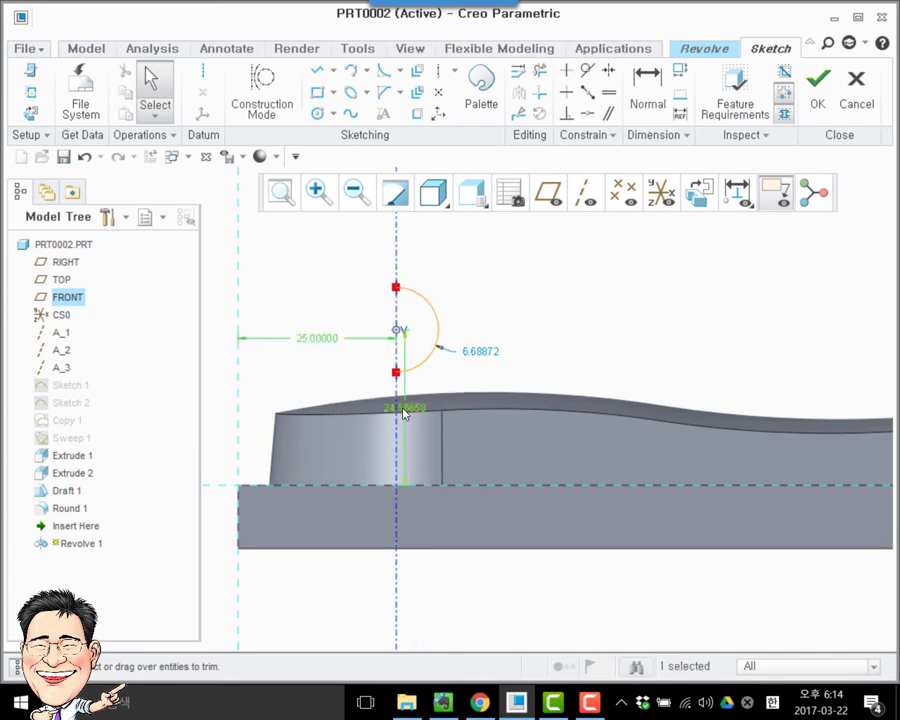
text(36)
key(Return)
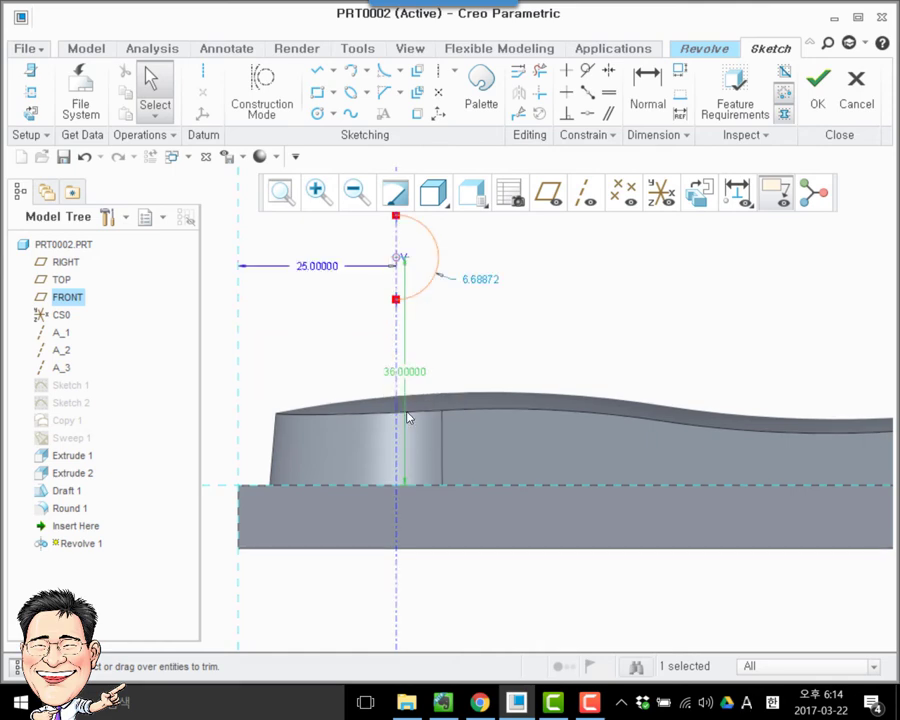
- Set the semicircle's radius to 20 and move the centre-height dimension clear of the profile
drag(484, 281, 514, 275)
double_click(514, 279)
text(20)
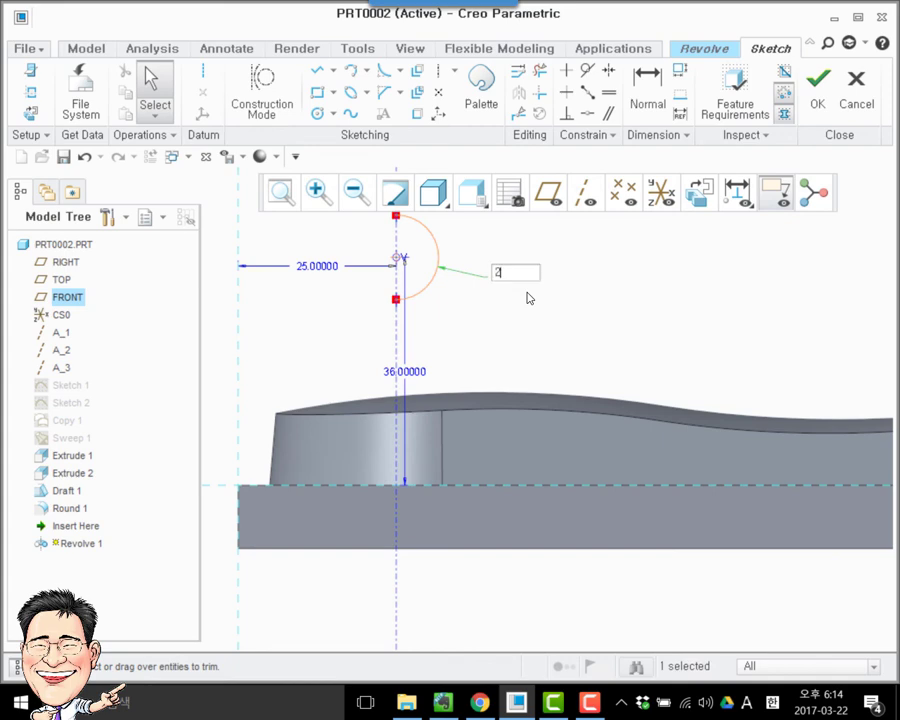
key(Return)
scroll(422, 428, down, 2)
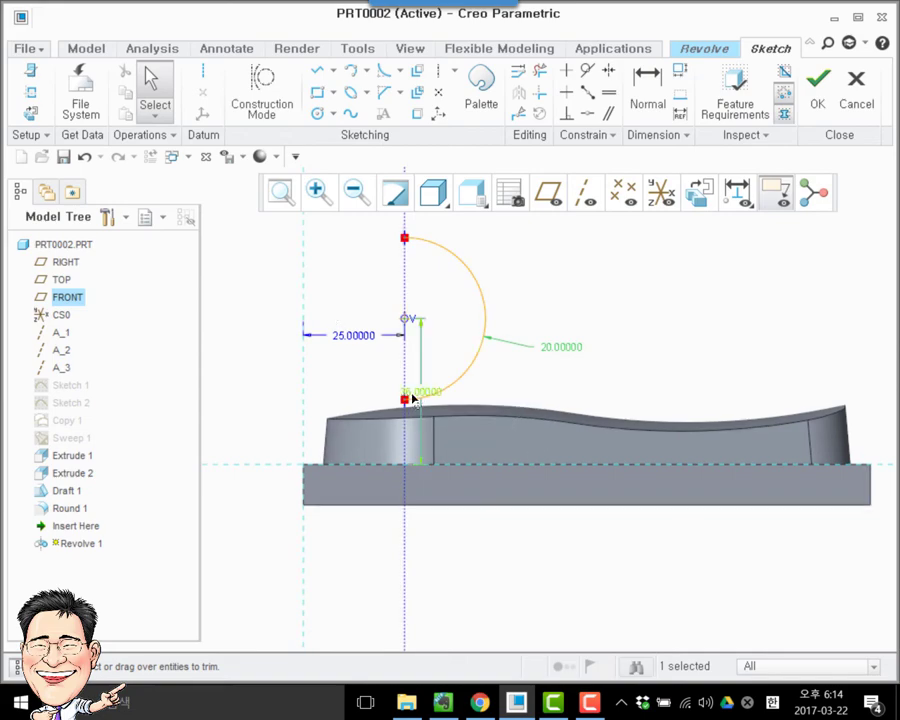
drag(411, 395, 223, 372)
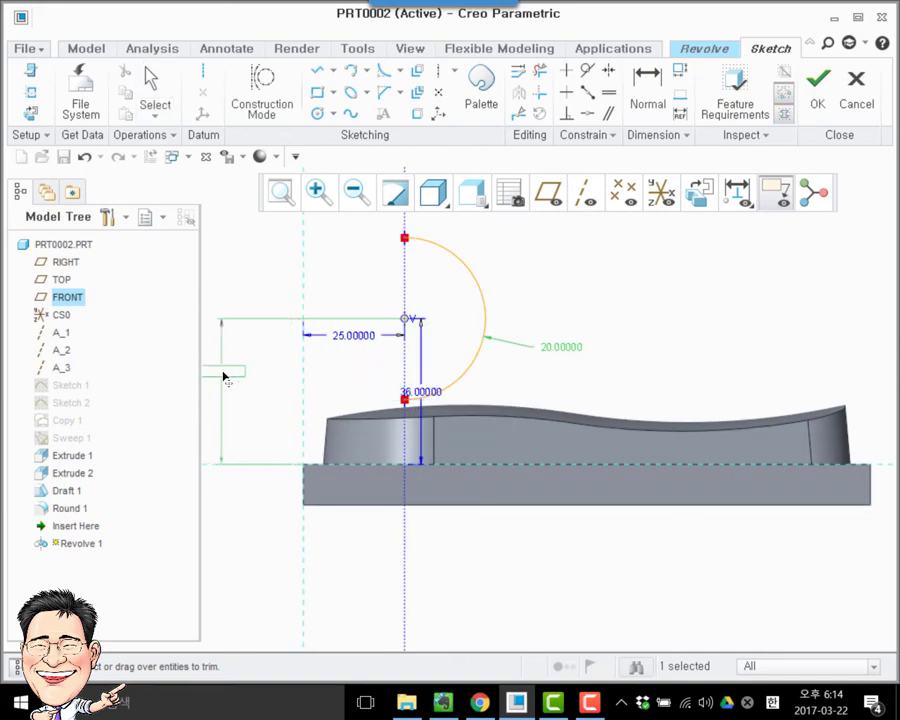
middle_click(226, 378)
middle_click(226, 378)
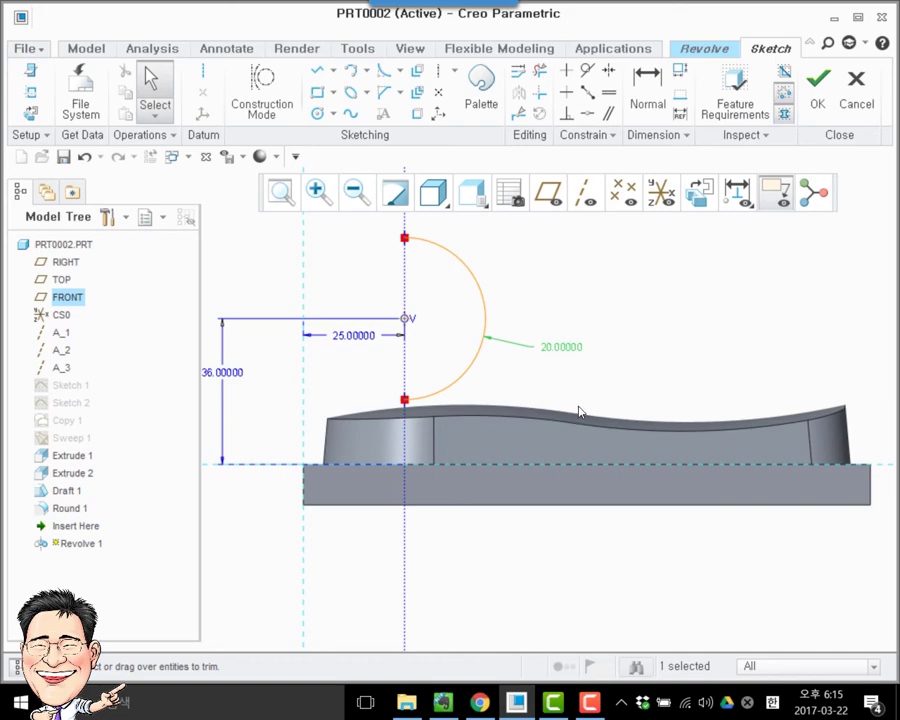
- Close the semicircle with a vertical line along the centerline between the arc's two endpoints
click(316, 70)
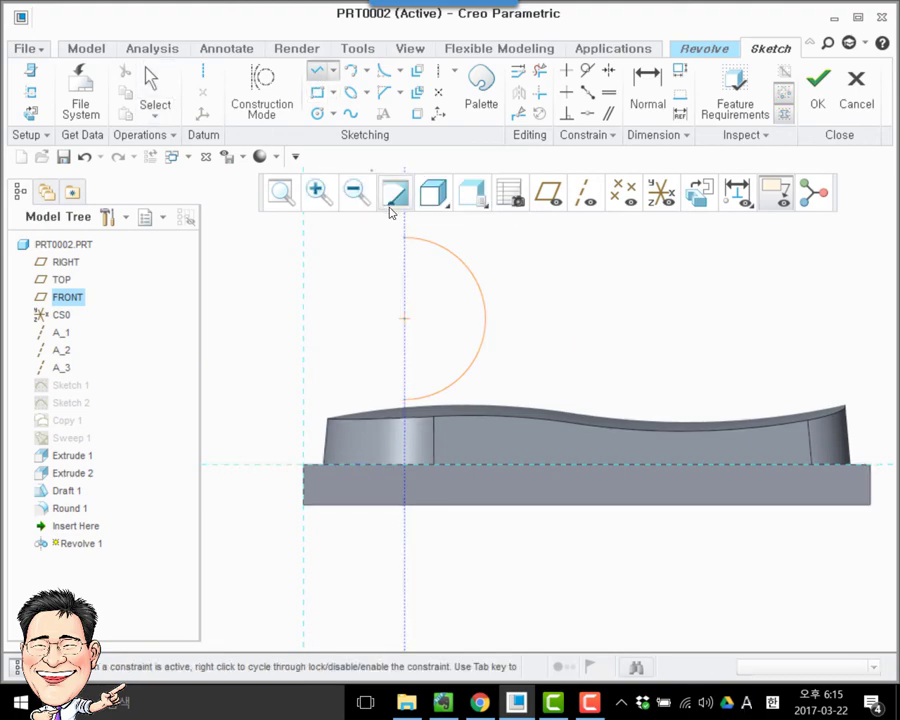
click(404, 238)
click(404, 398)
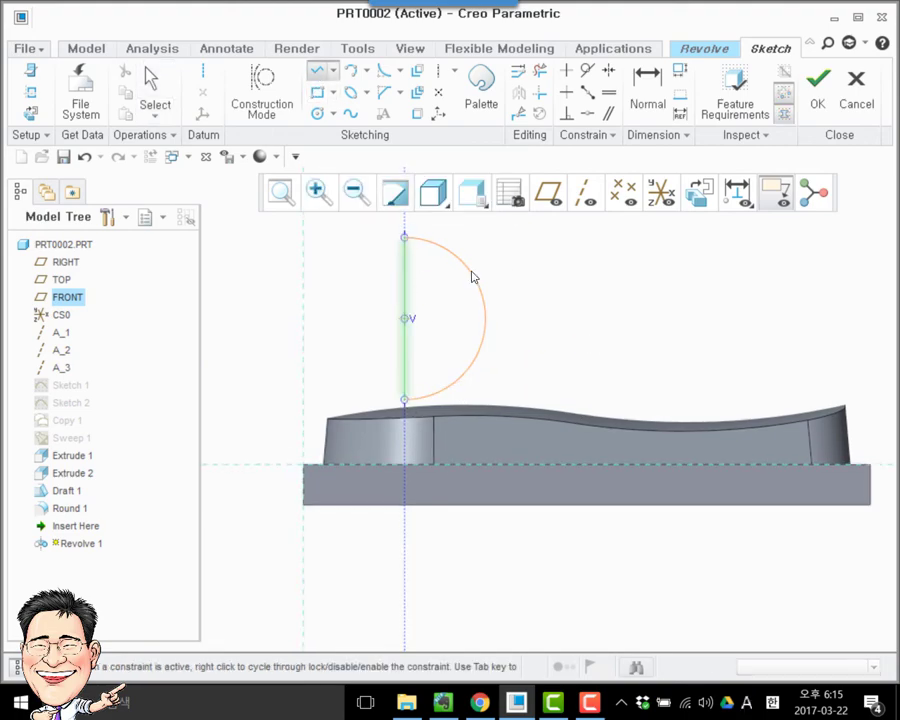
middle_click(404, 398)
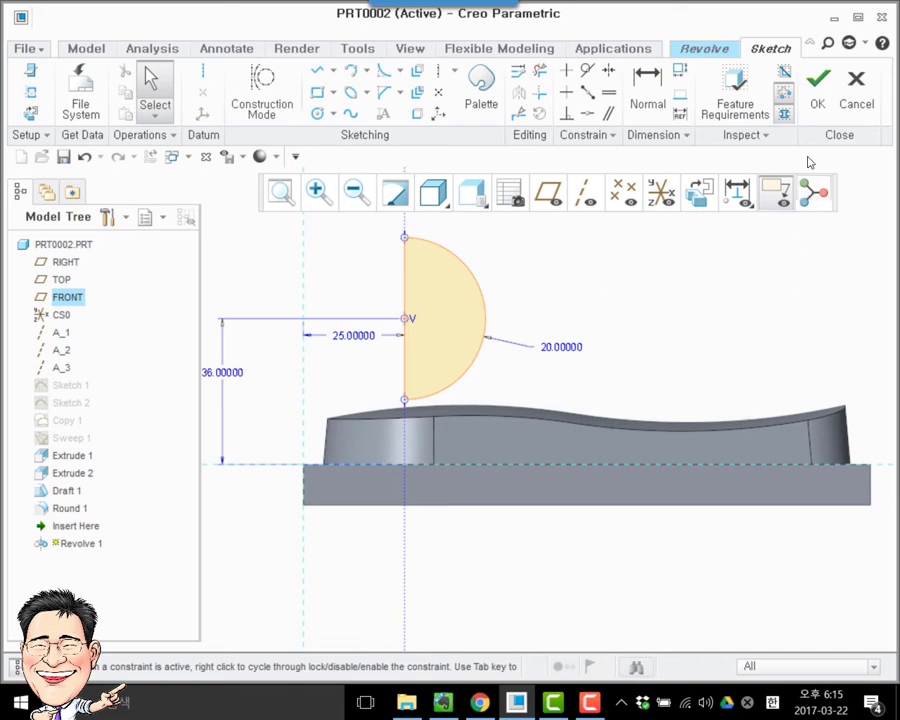
- Accept the sketch and complete the 360-degree revolve with material removal enabled
click(818, 88)
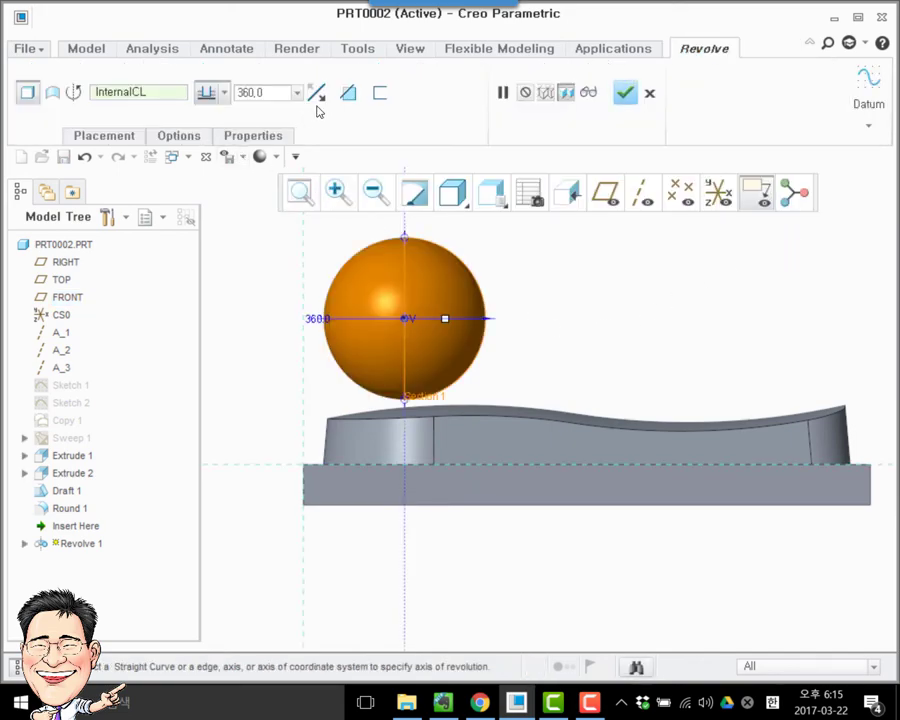
click(347, 92)
click(648, 92)
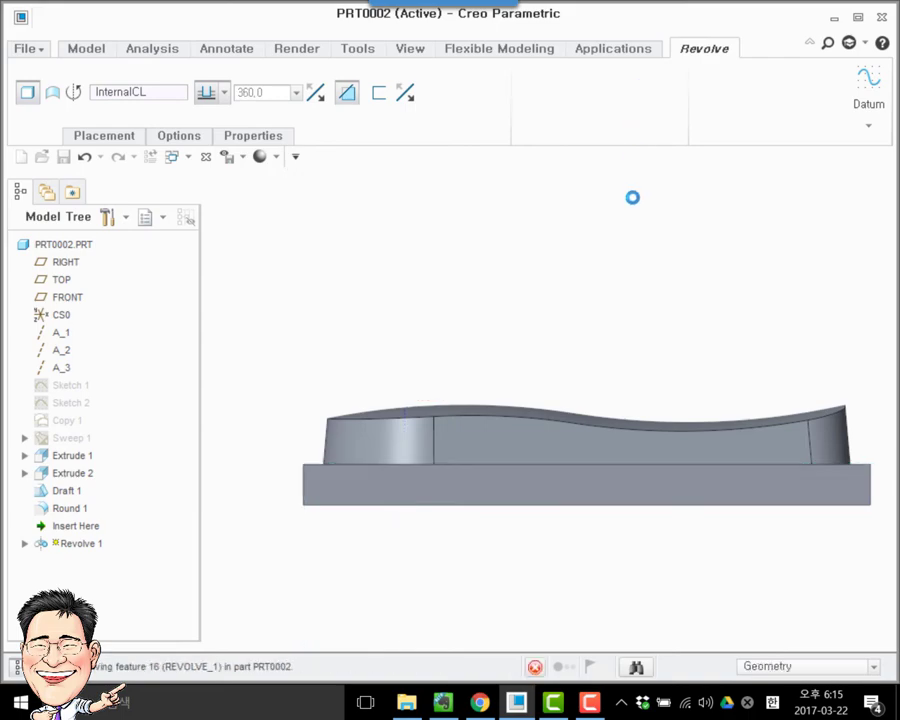
- Edit Sketch 1 and set the horizontal distance from the vertical reference to the 175-radius arc's centre to 48
click(70, 385)
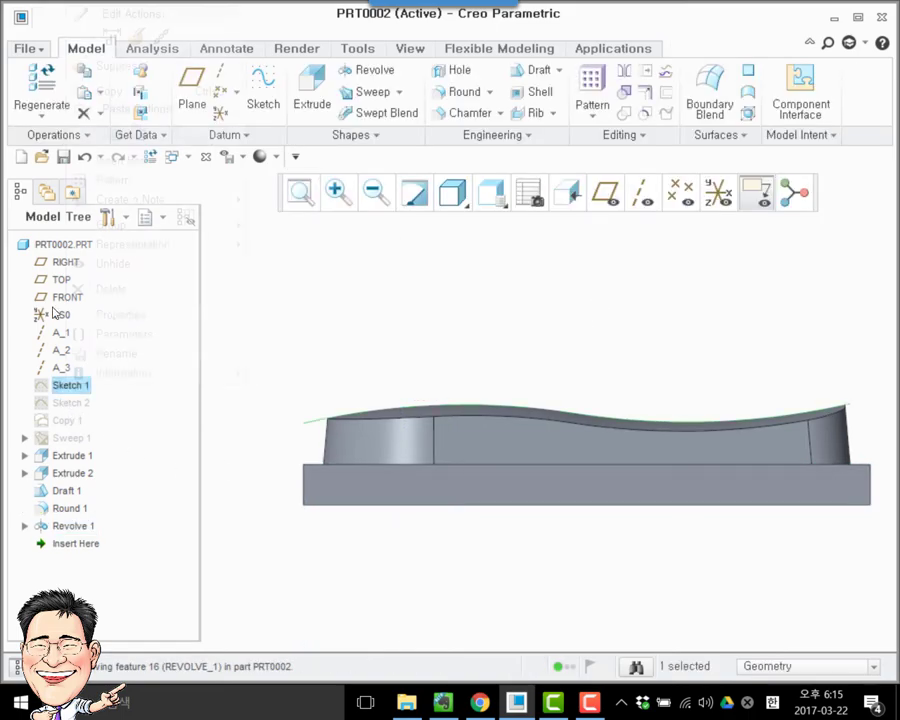
right_click(72, 385)
click(136, 38)
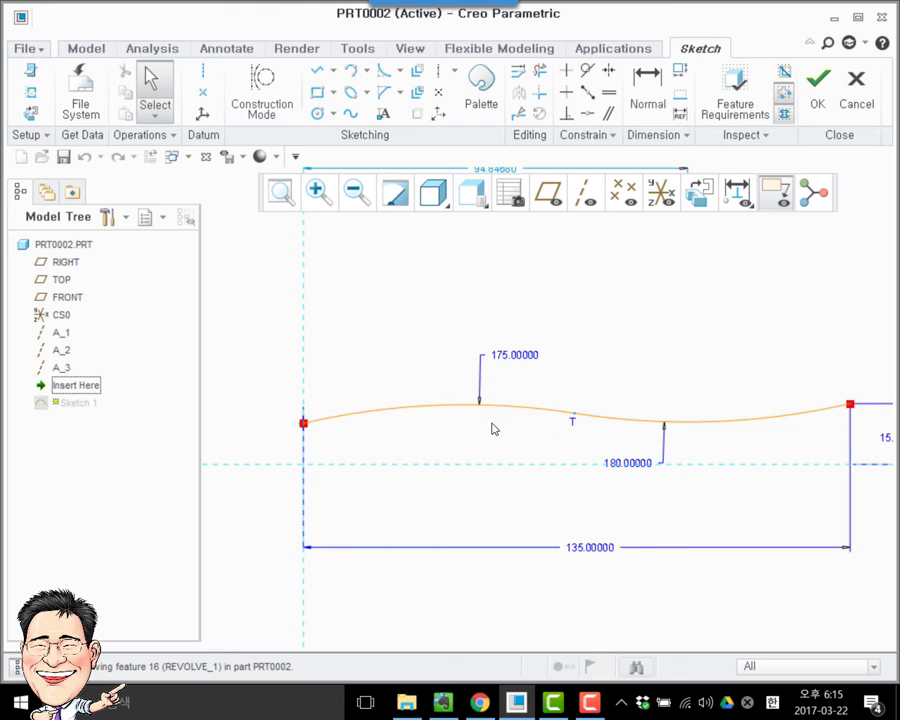
scroll(438, 365, down, 5)
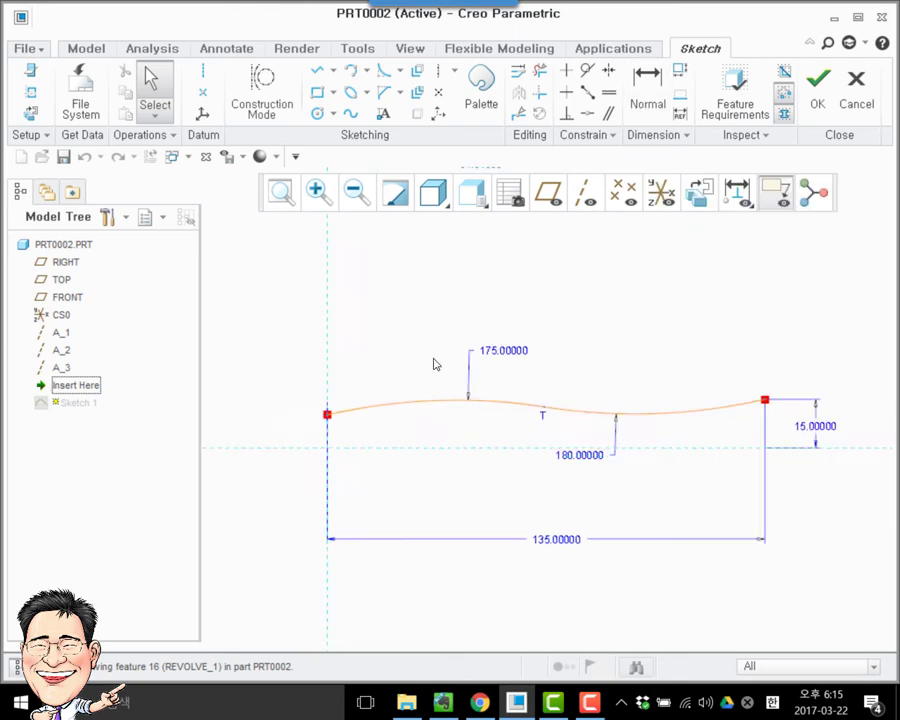
click(430, 652)
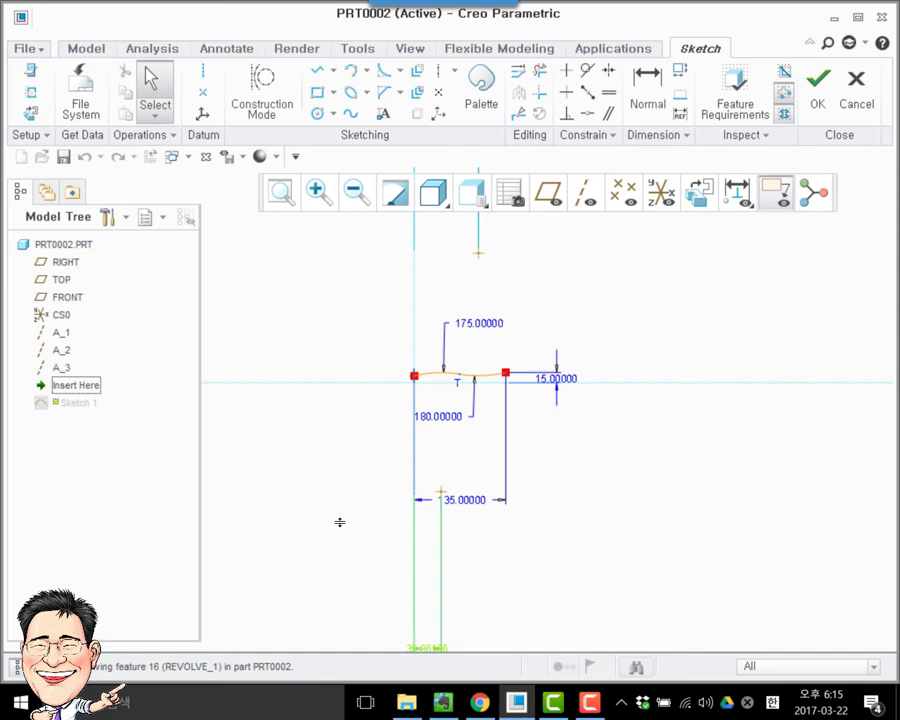
double_click(428, 650)
text(48)
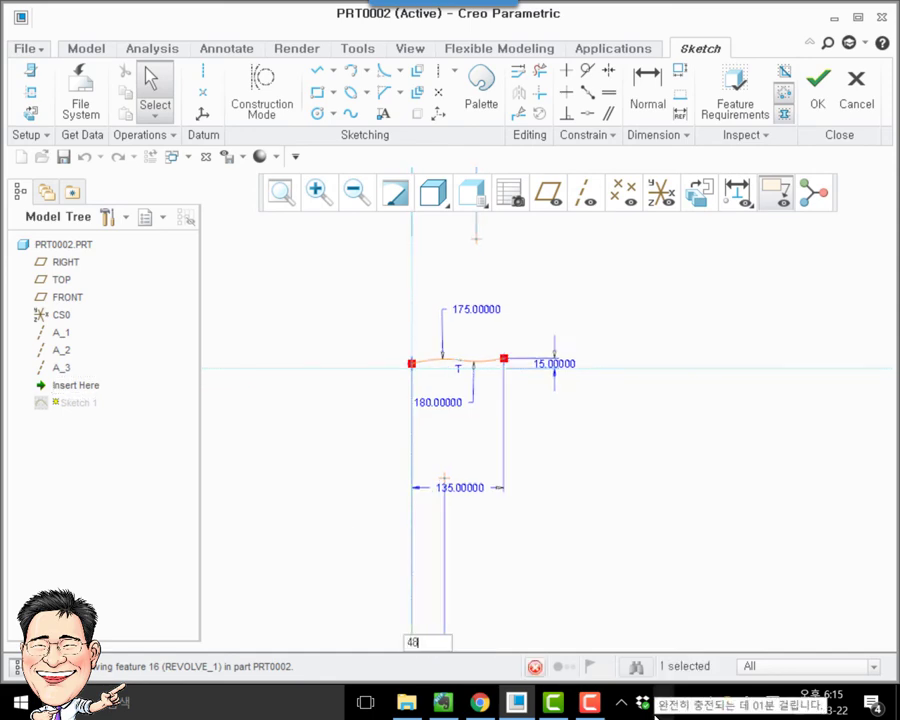
key(Return)
- Move the 48 arc-centre dimension up closer to the curve, between the arcs and the 135 dimension
scroll(466, 389, down, 7)
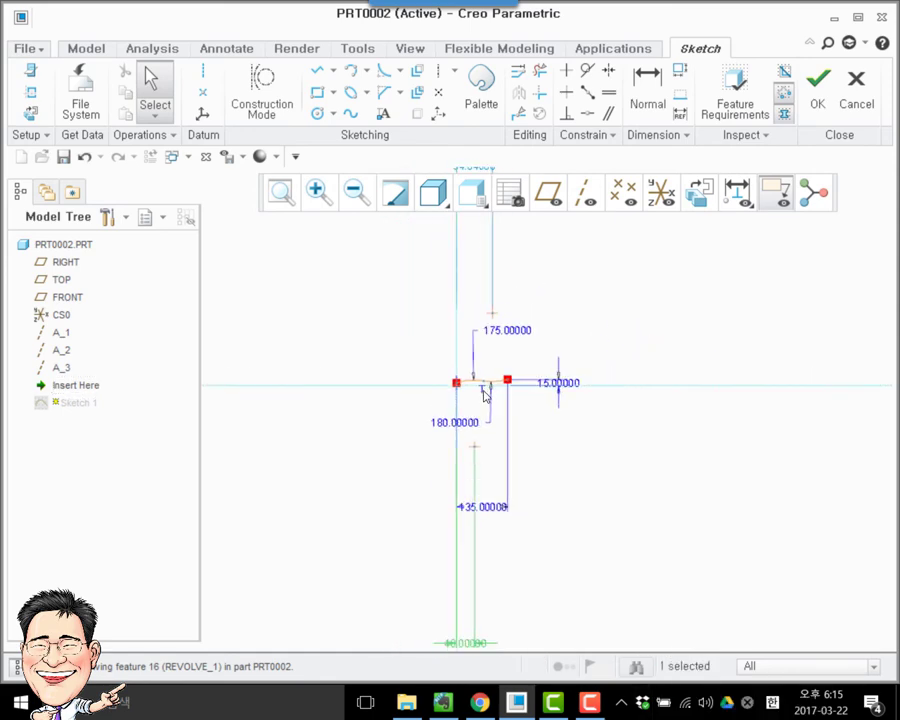
scroll(504, 434, up, 2)
scroll(508, 417, up, 4)
shift+middle_drag(516, 322, 510, 432)
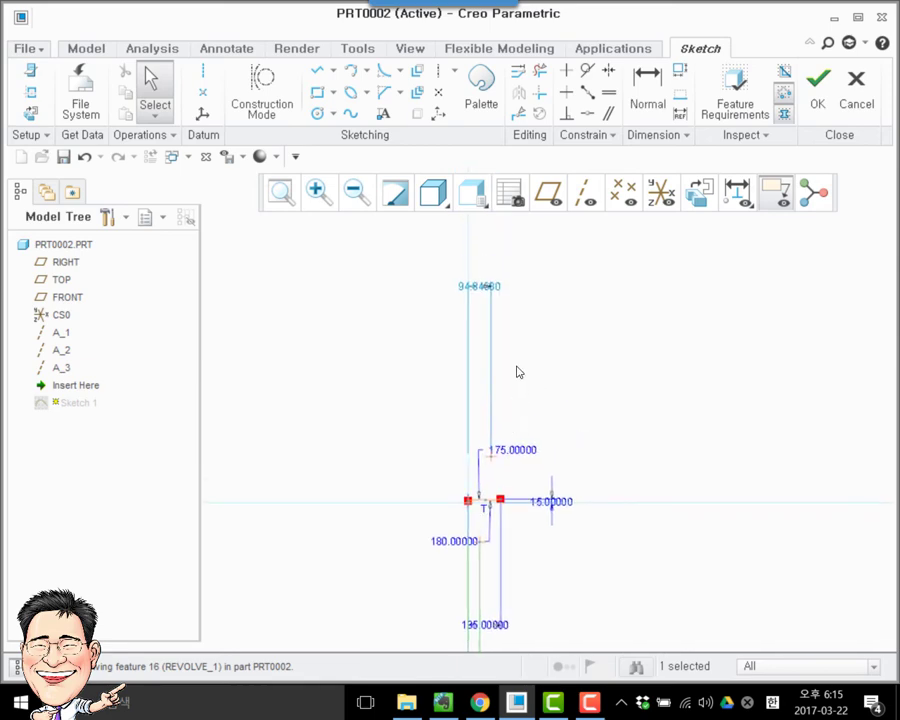
scroll(489, 405, down, 3)
scroll(507, 518, down, 4)
shift+middle_drag(532, 529, 530, 295)
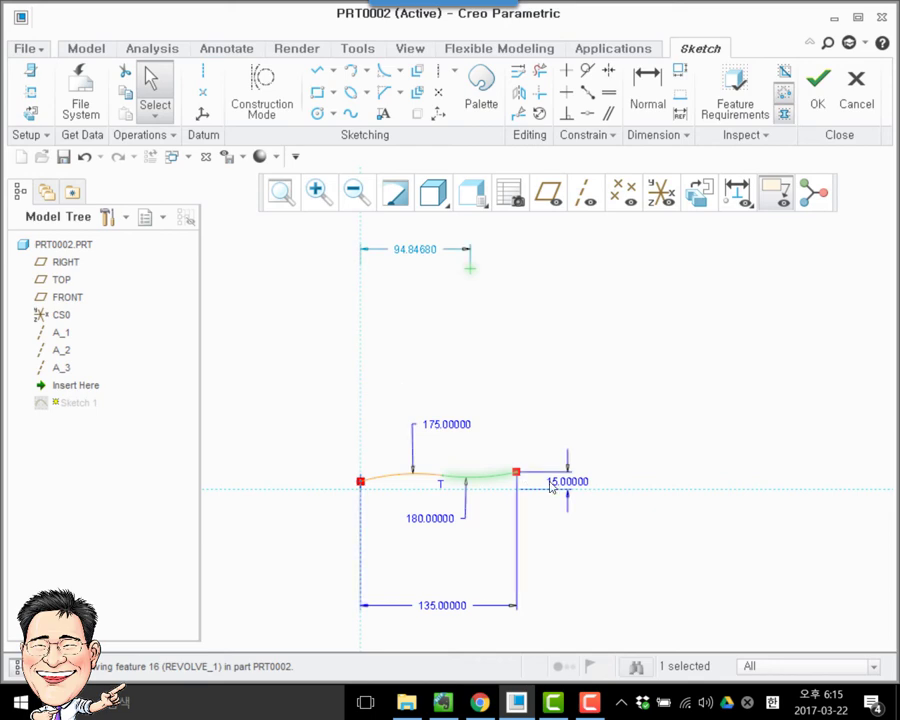
scroll(576, 490, down, 3)
scroll(606, 435, up, 2)
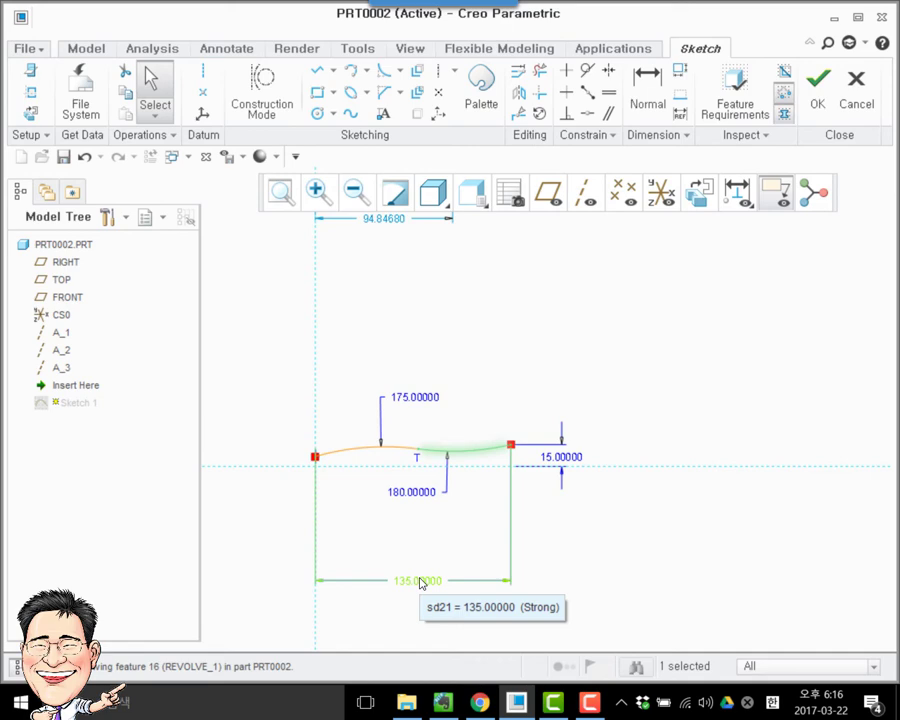
scroll(378, 560, up, 2)
scroll(405, 485, down, 3)
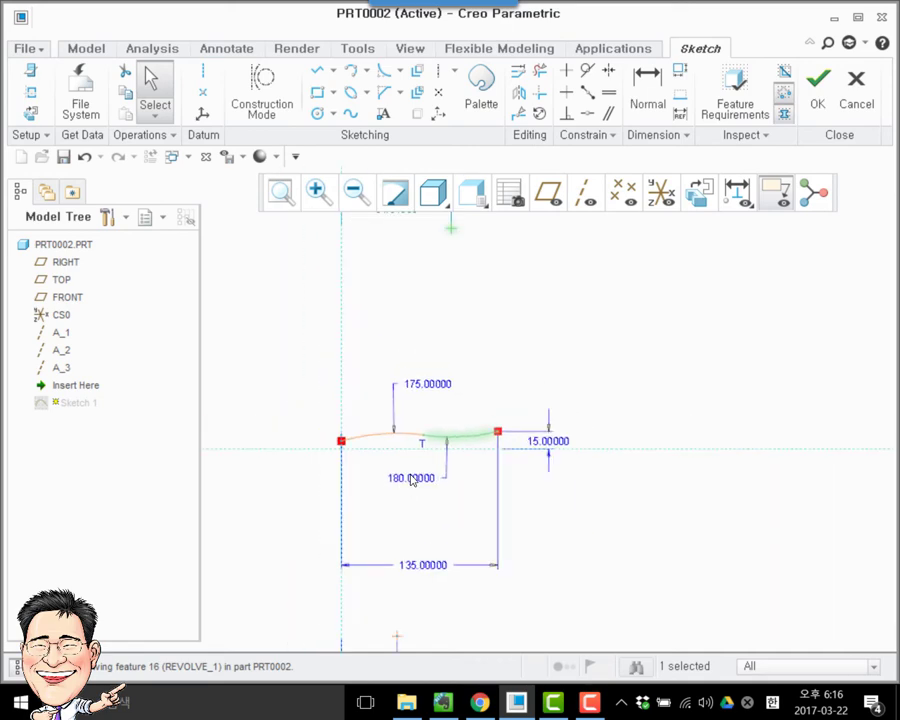
scroll(410, 474, up, 2)
shift+middle_drag(382, 438, 458, 200)
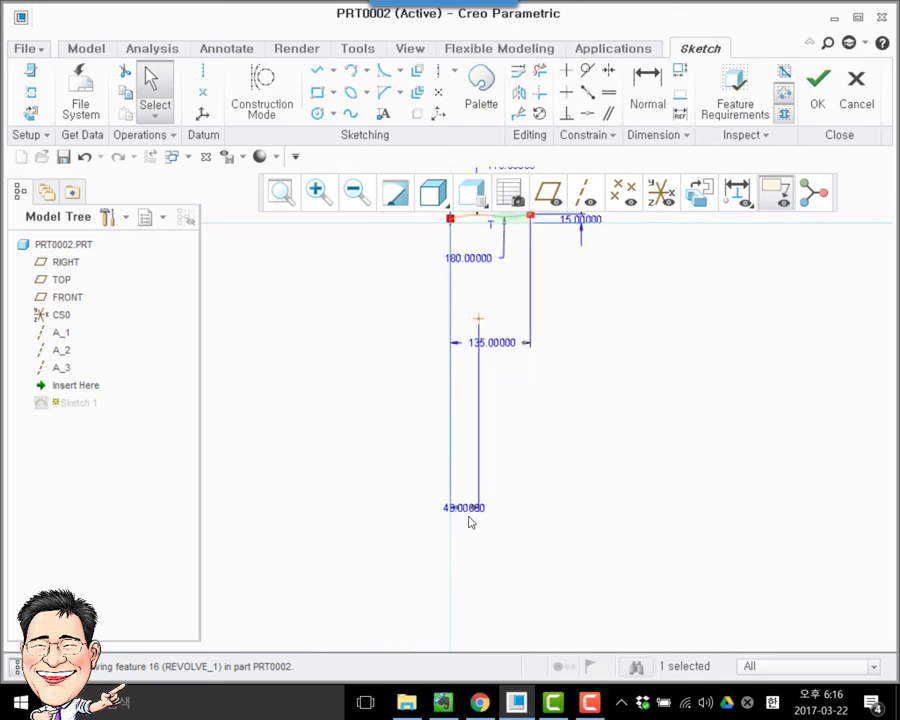
drag(470, 516, 478, 300)
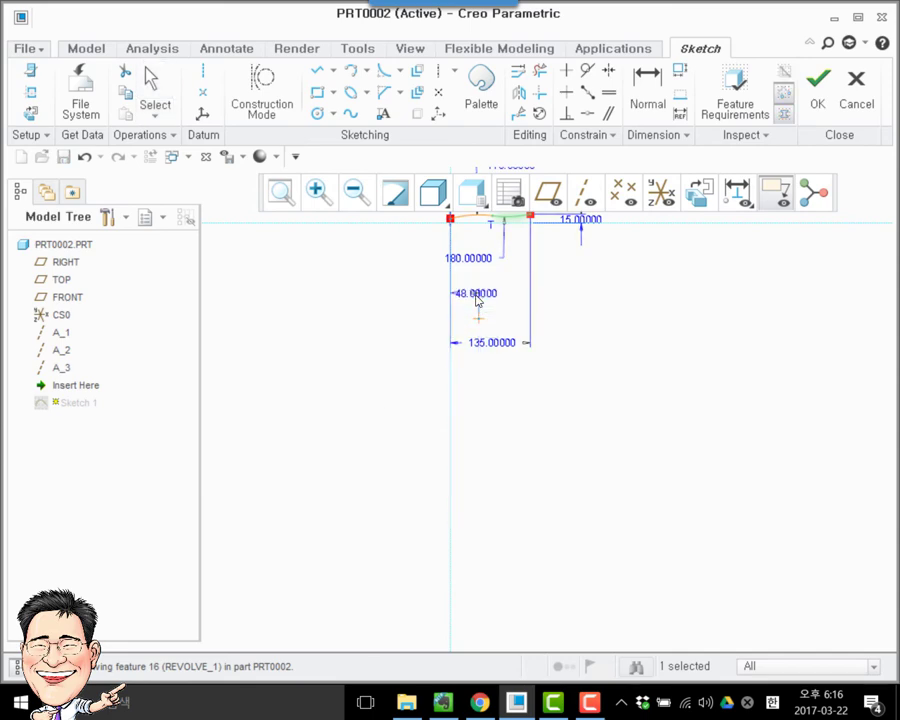
- Check the 175-radius arc against its new centre dimension and close the edited curve sketch to update the part
scroll(475, 281, down, 4)
mouse_move(498, 293)
shift+middle_down()
mouse_move(514, 438)
mouse_move(508, 554)
shift+middle_up()
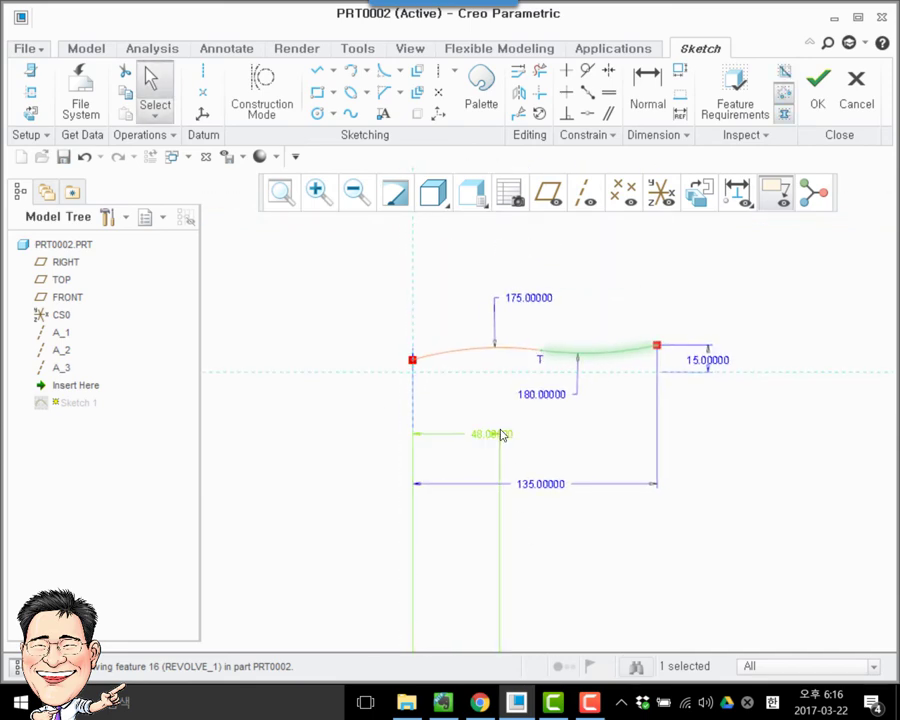
scroll(500, 429, down, 2)
shift+middle_drag(567, 414, 566, 490)
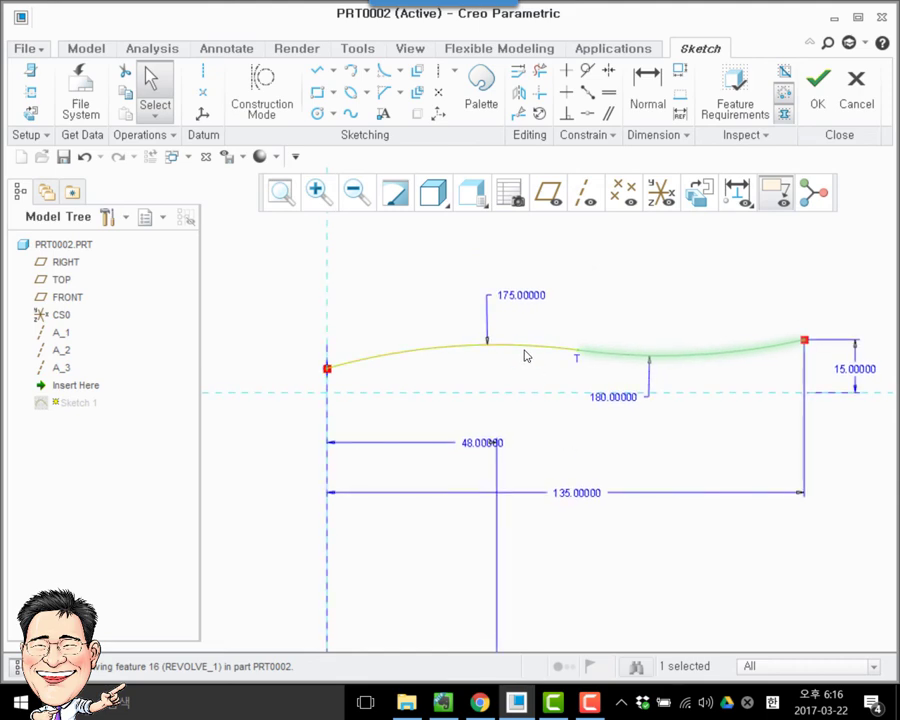
click(488, 346)
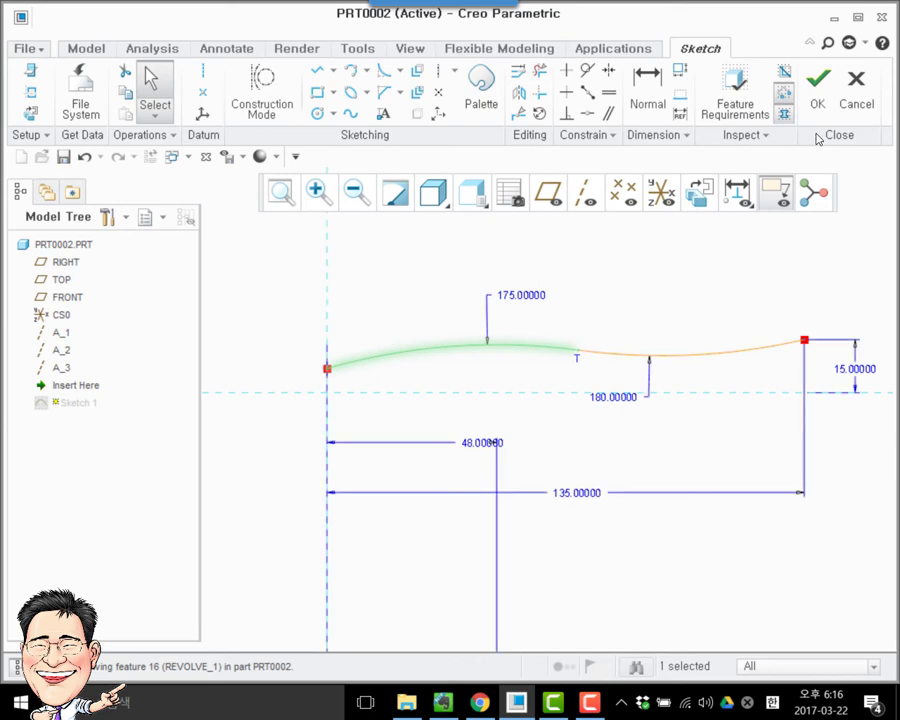
click(855, 92)
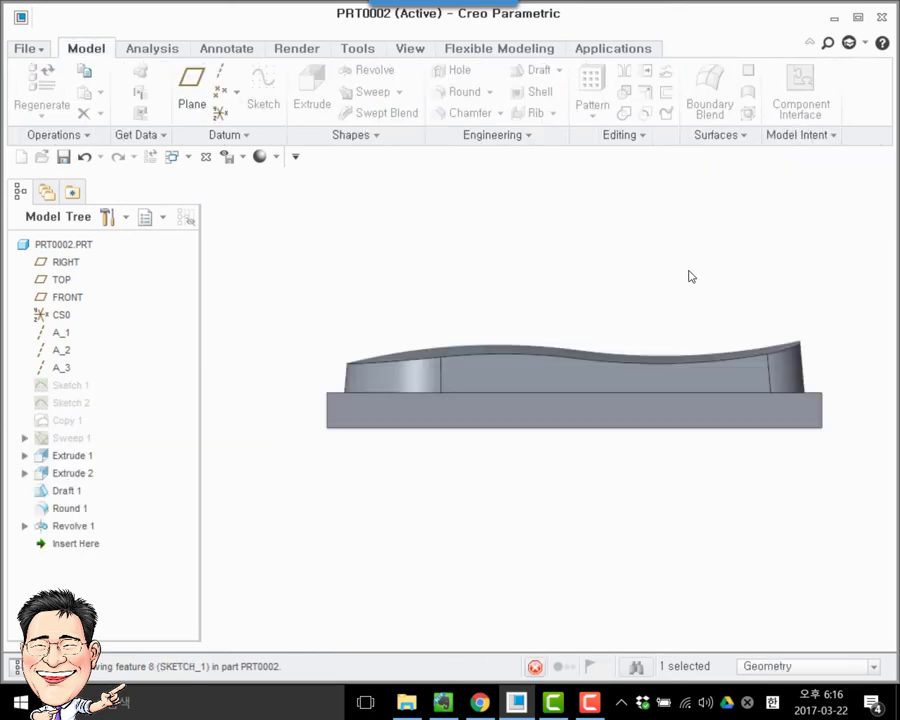
- Open the definition of Sketch 1, the two-arc profile curve, for editing
click(74, 525)
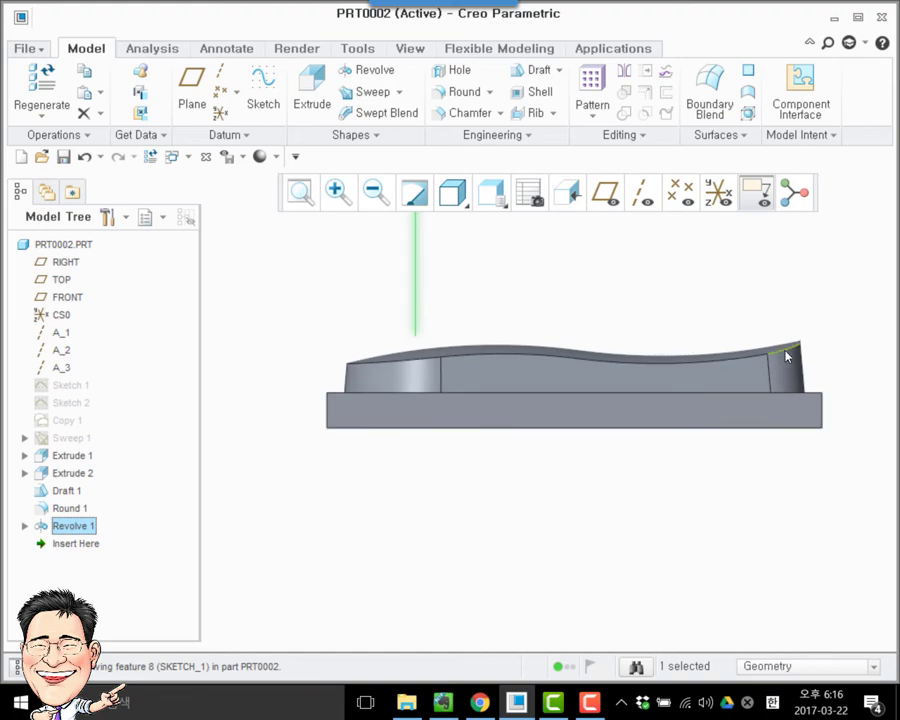
click(70, 386)
right_click(72, 390)
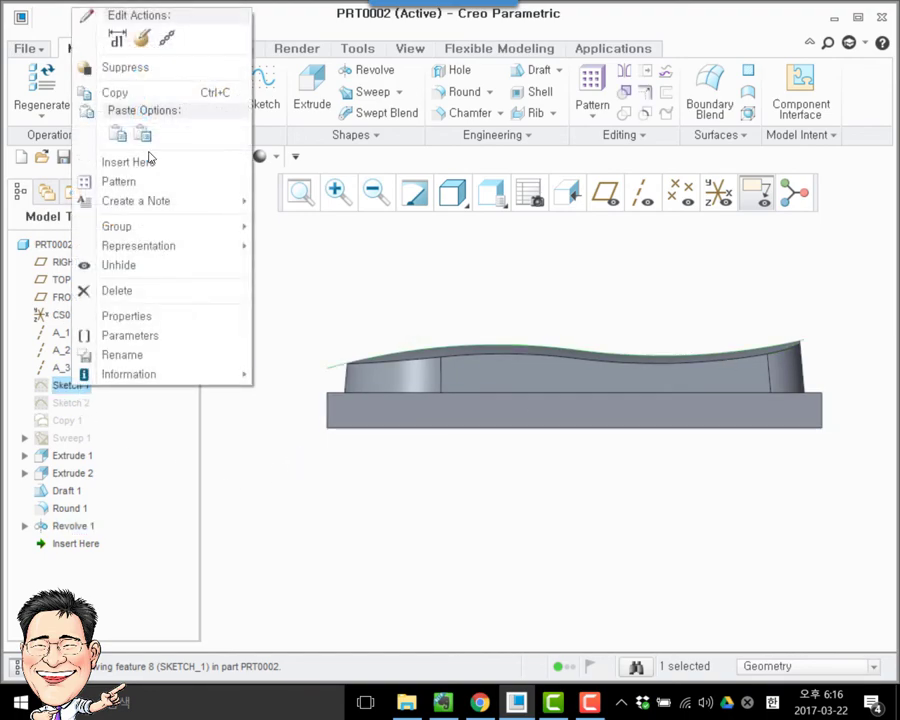
click(142, 36)
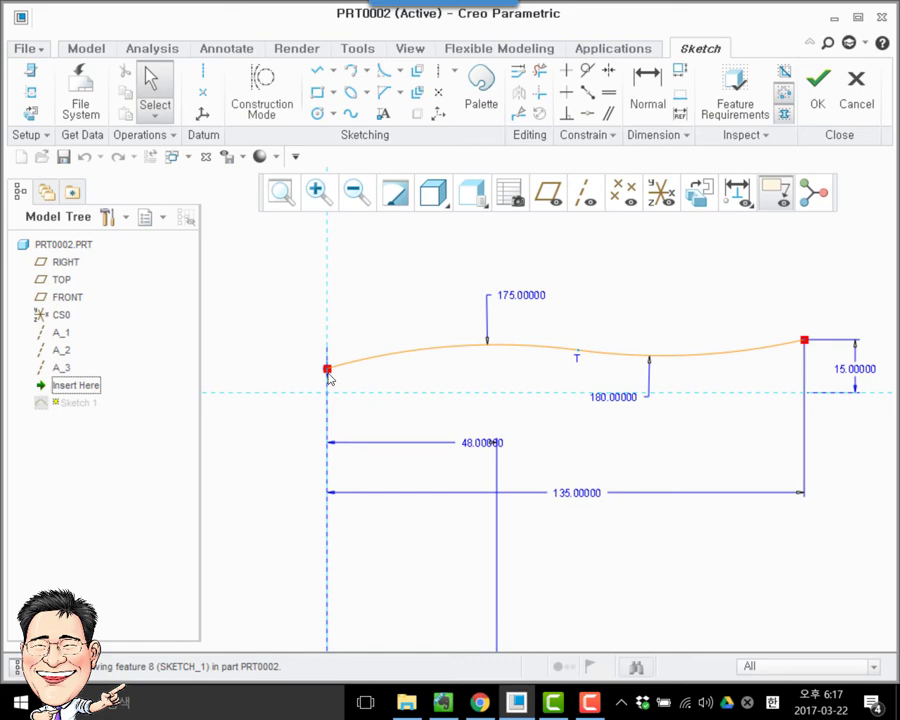
- Try a vertical dimension from the horizontal reference to the curve's start point on the vertical reference, and delete it
scroll(357, 360, down, 2)
scroll(357, 360, up, 4)
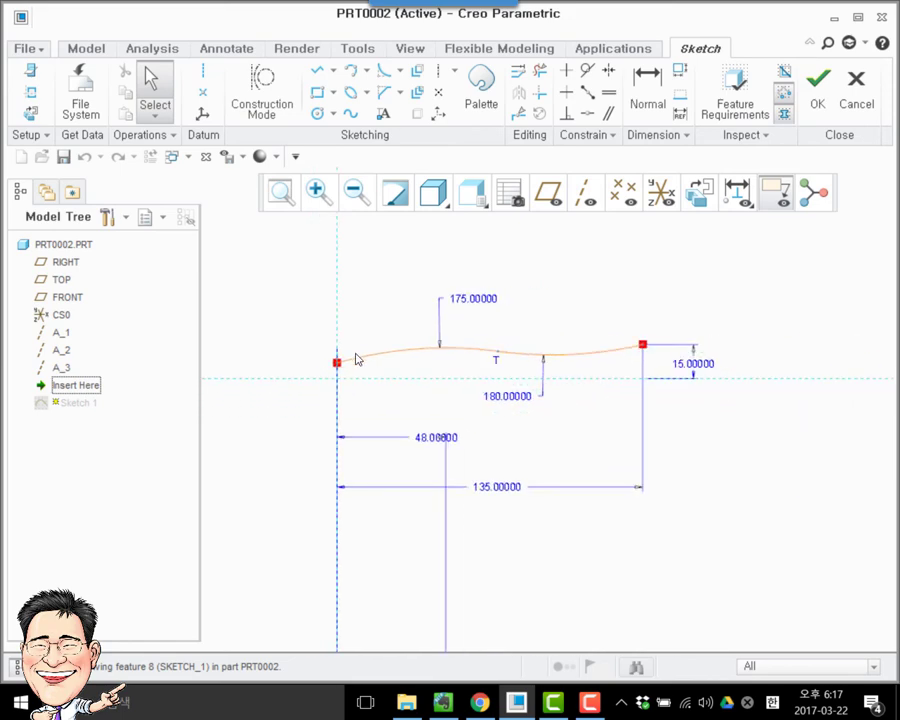
click(647, 85)
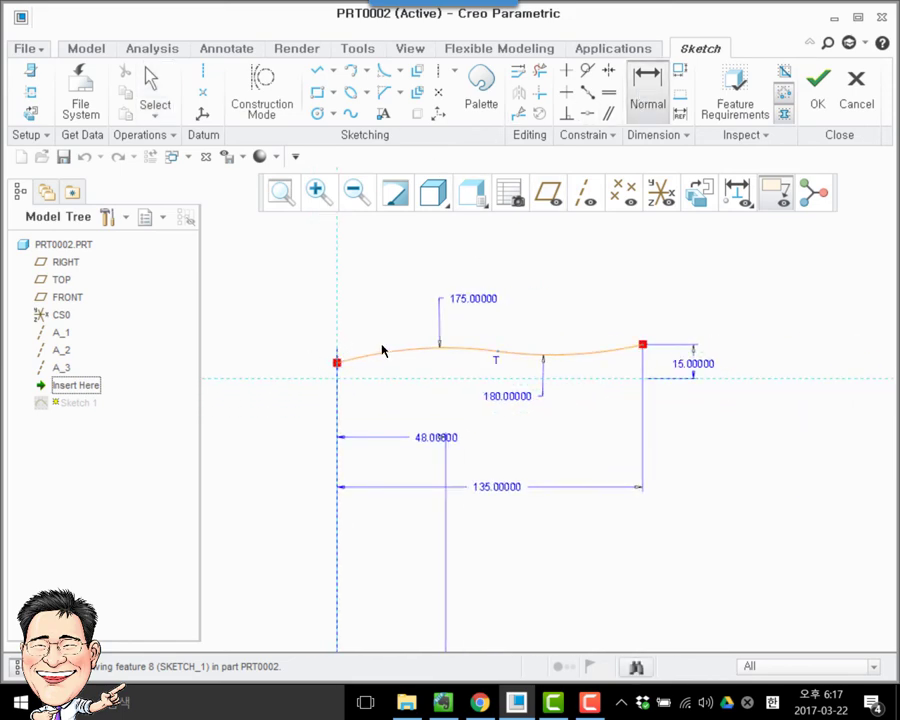
click(337, 362)
middle_click(297, 371)
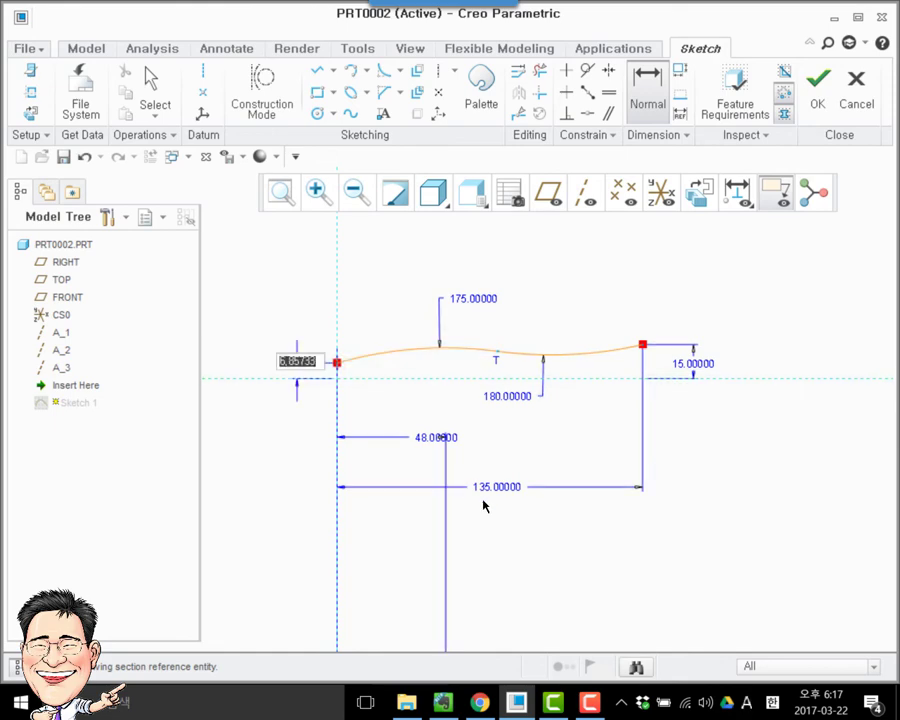
middle_click(438, 367)
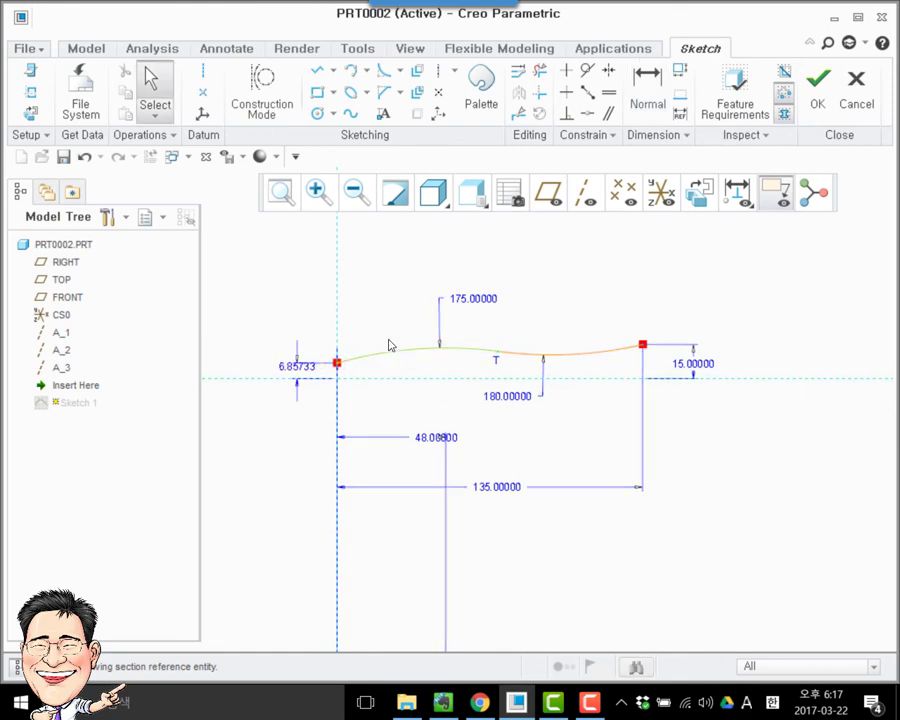
scroll(367, 340, down, 3)
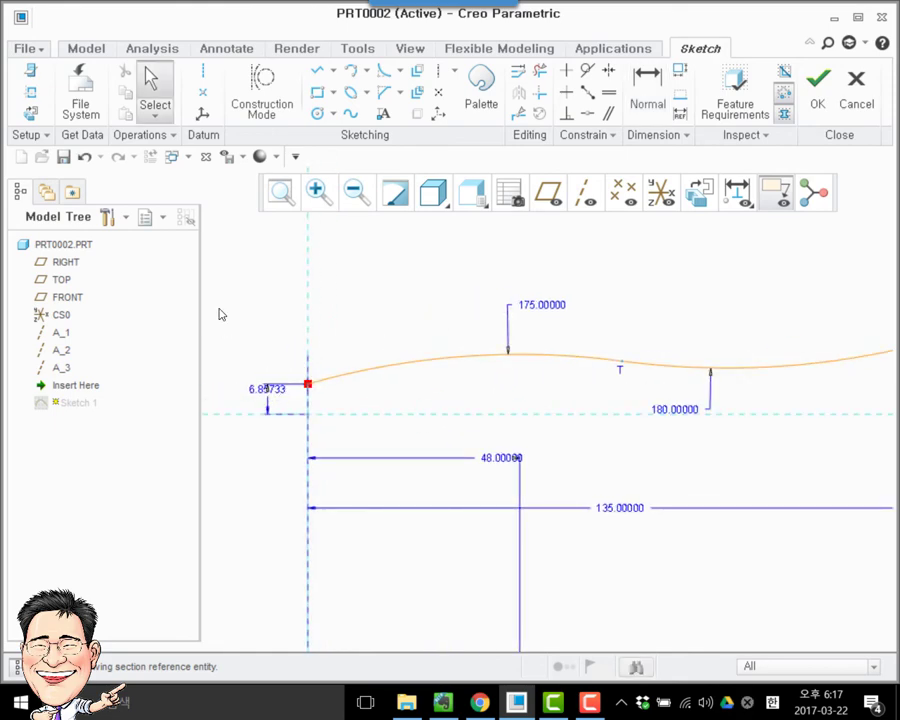
click(273, 394)
key(Delete)
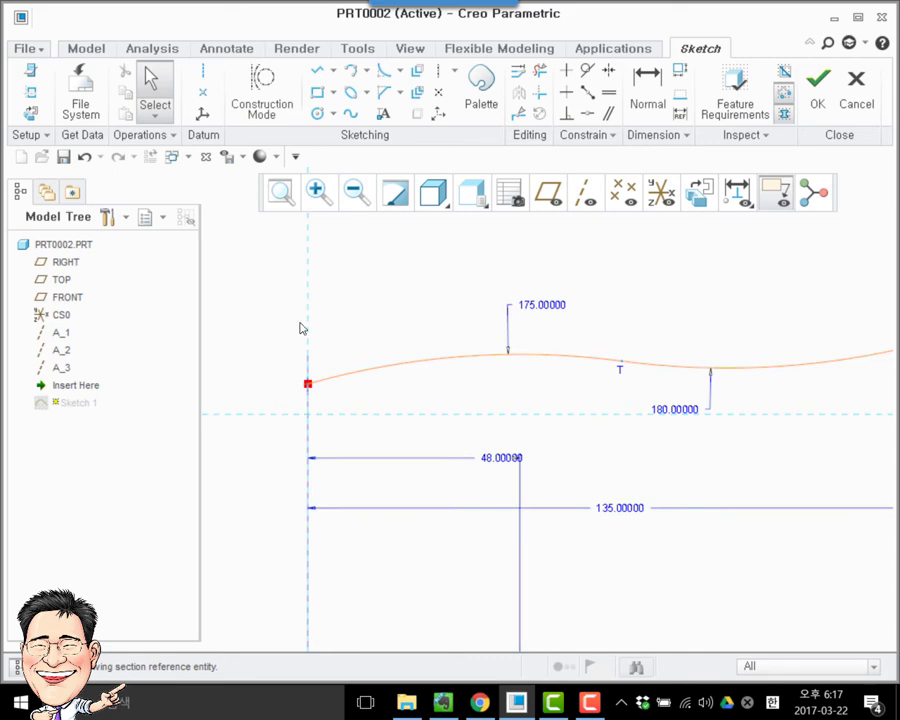
- Draw a vertical line about 9.1 long from the horizontal reference up to the 175-radius arc and convert it to construction geometry
click(317, 70)
click(345, 413)
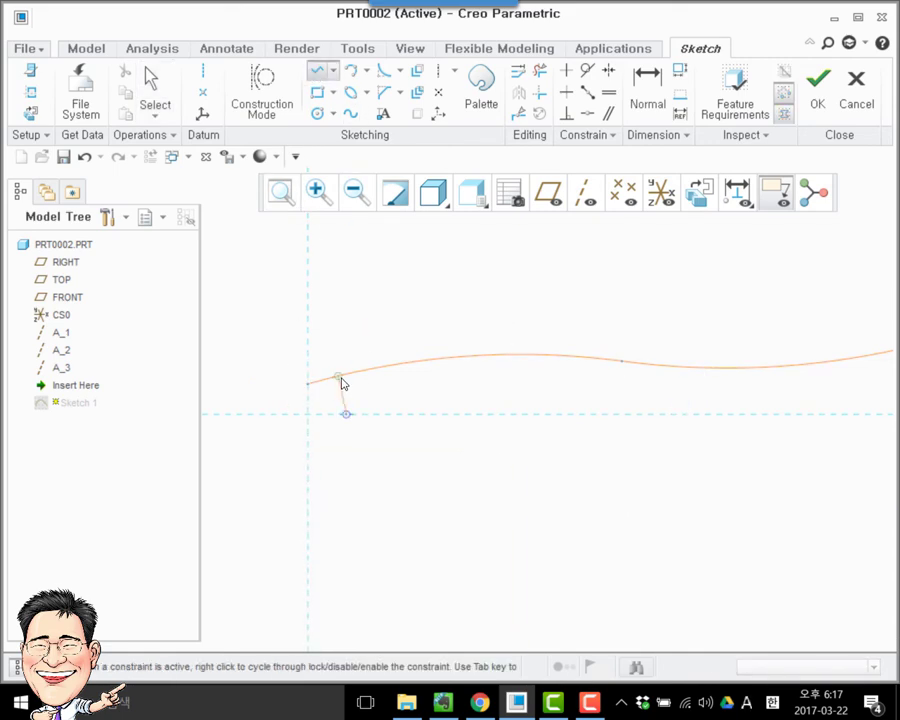
click(346, 377)
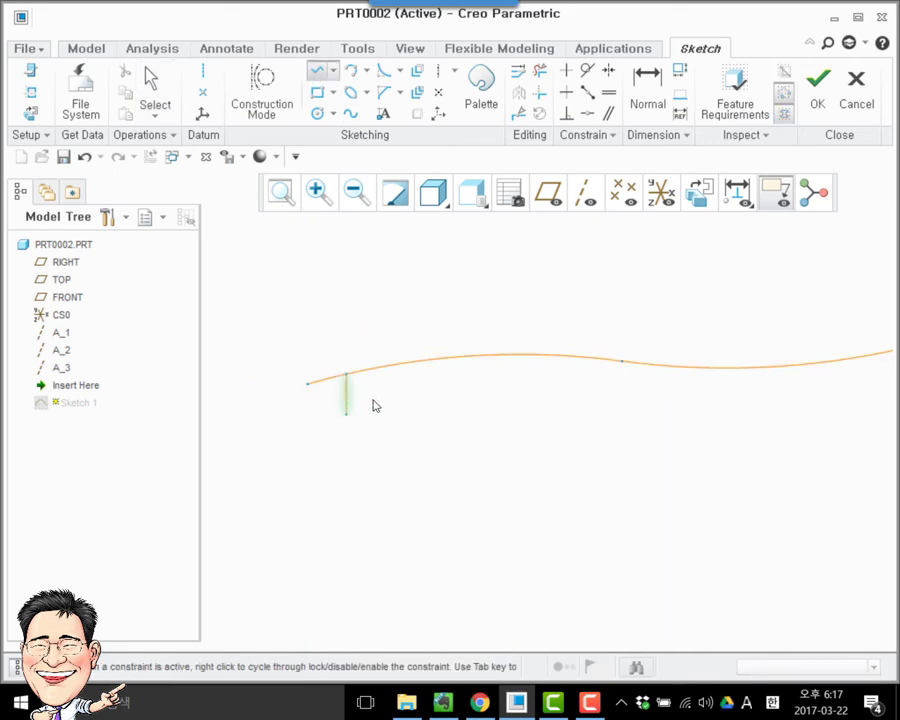
middle_click(370, 402)
scroll(286, 356, down, 3)
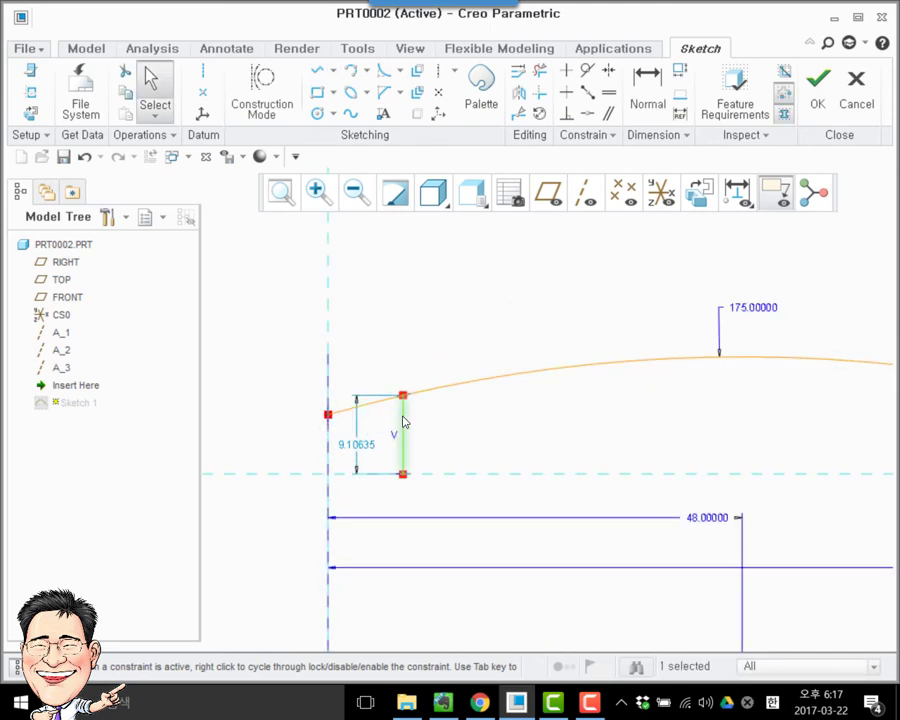
right_click(403, 421)
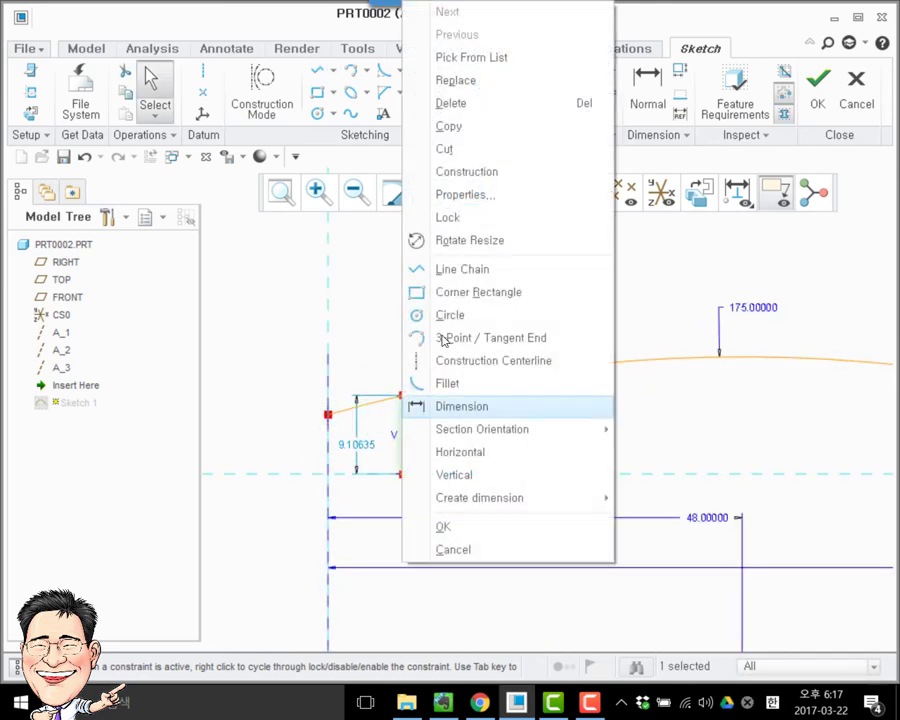
click(453, 178)
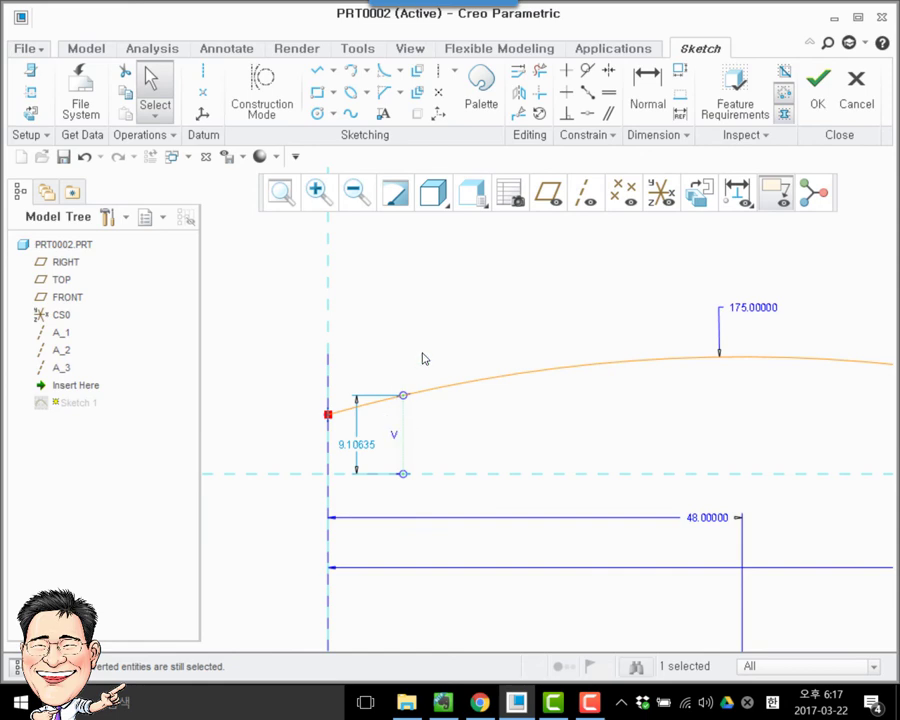
- Dimension the vertical construction line at a distance of 5 from the vertical reference
click(650, 112)
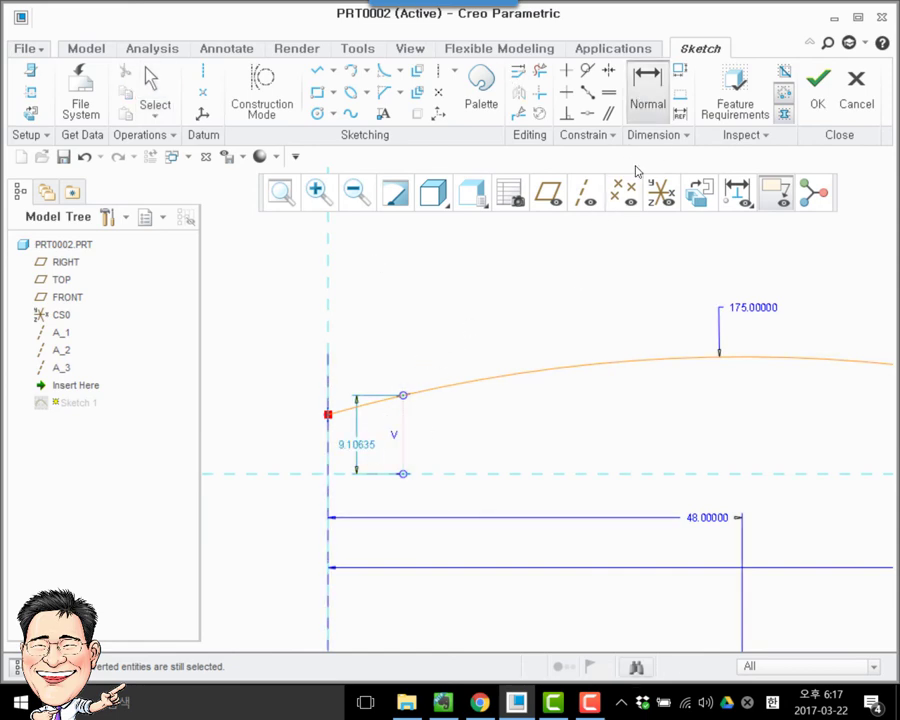
click(330, 446)
click(400, 436)
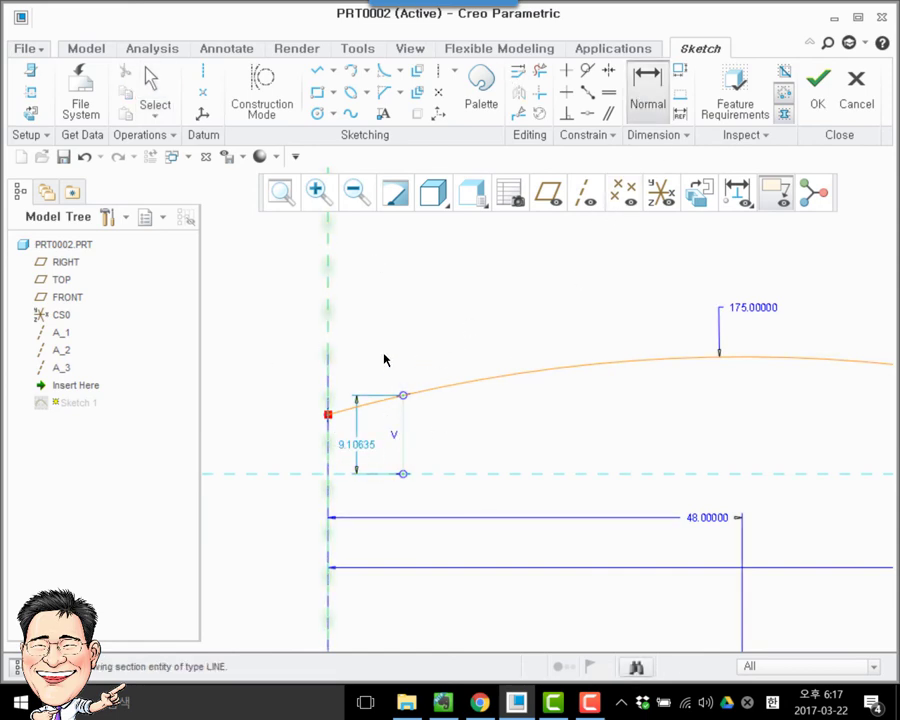
middle_click(386, 356)
text(5)
key(Return)
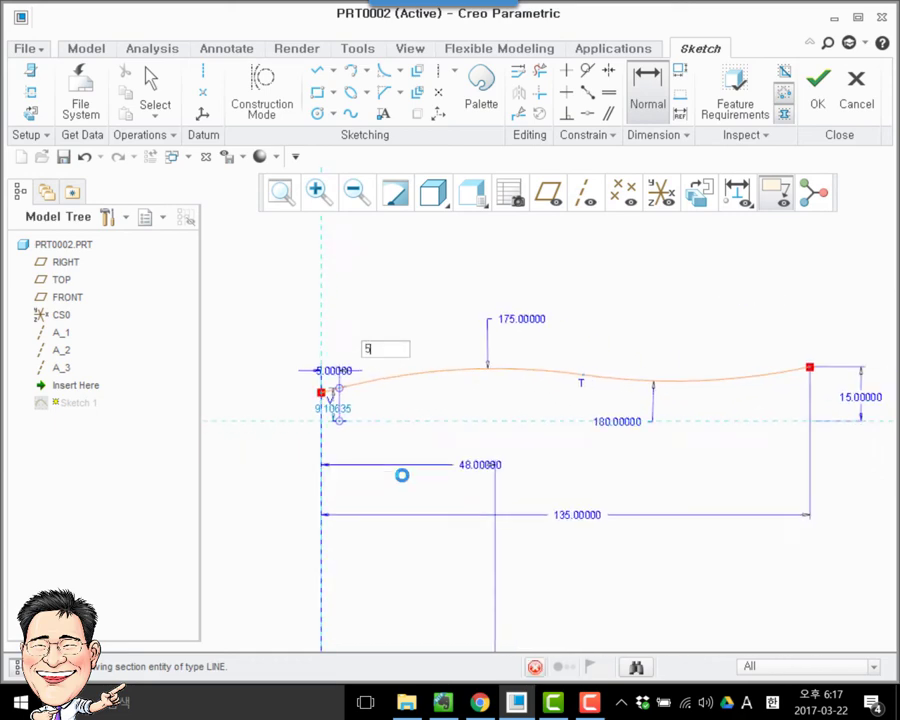
- Set the vertical construction line's length to 15 and accept the edited curve sketch to update the part
scroll(307, 387, up, 5)
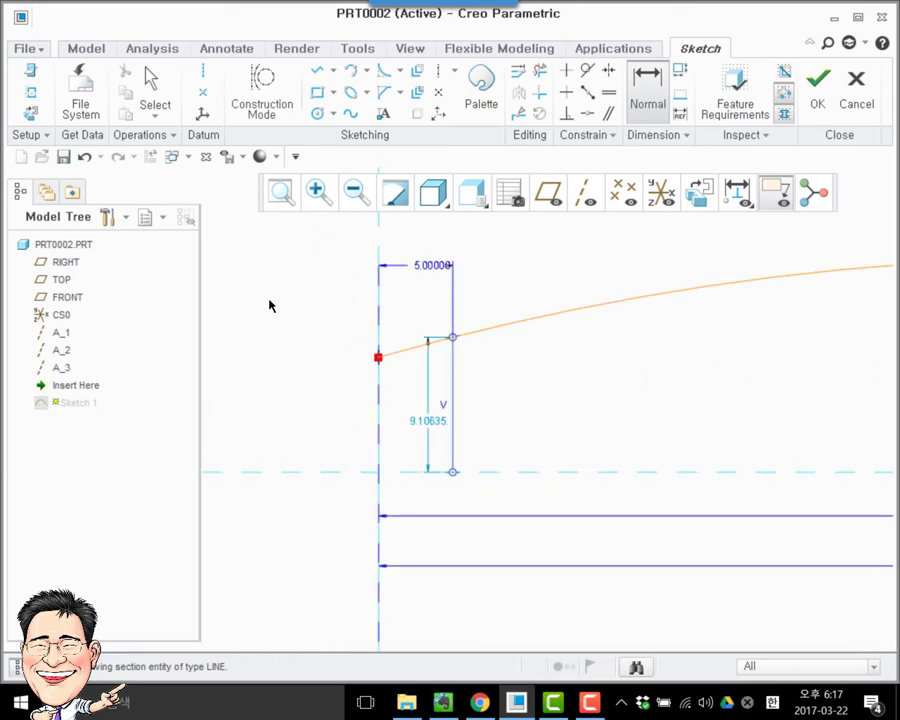
middle_click(336, 371)
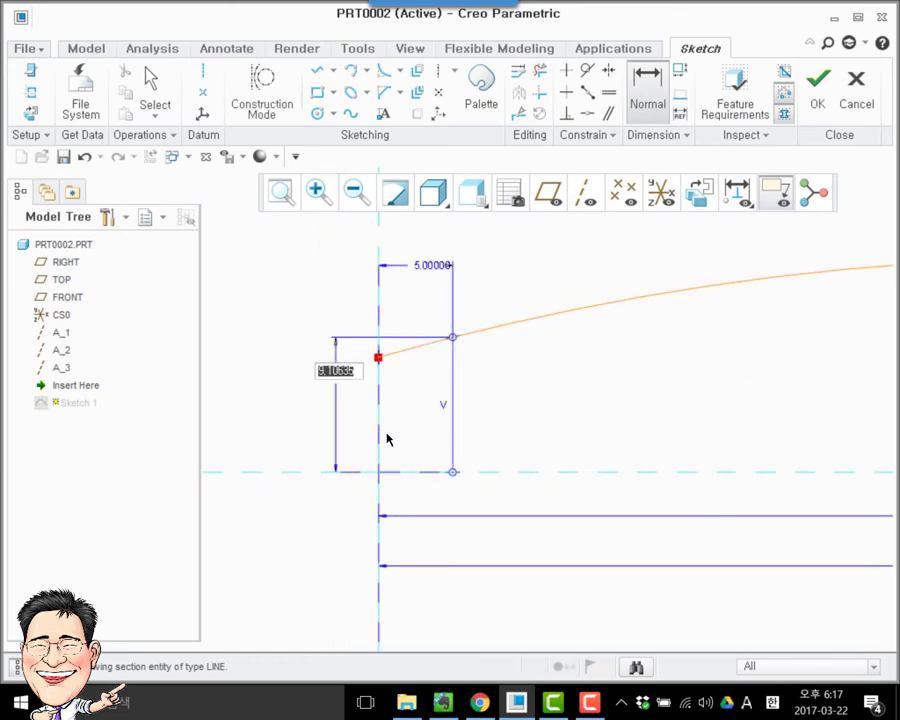
text(15)
key(Return)
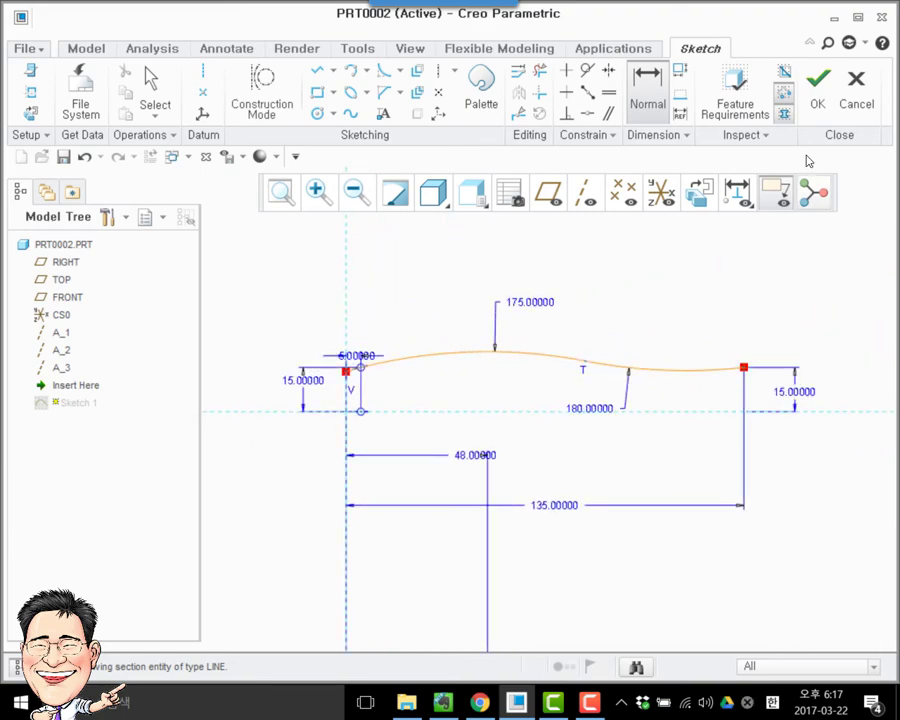
click(816, 82)
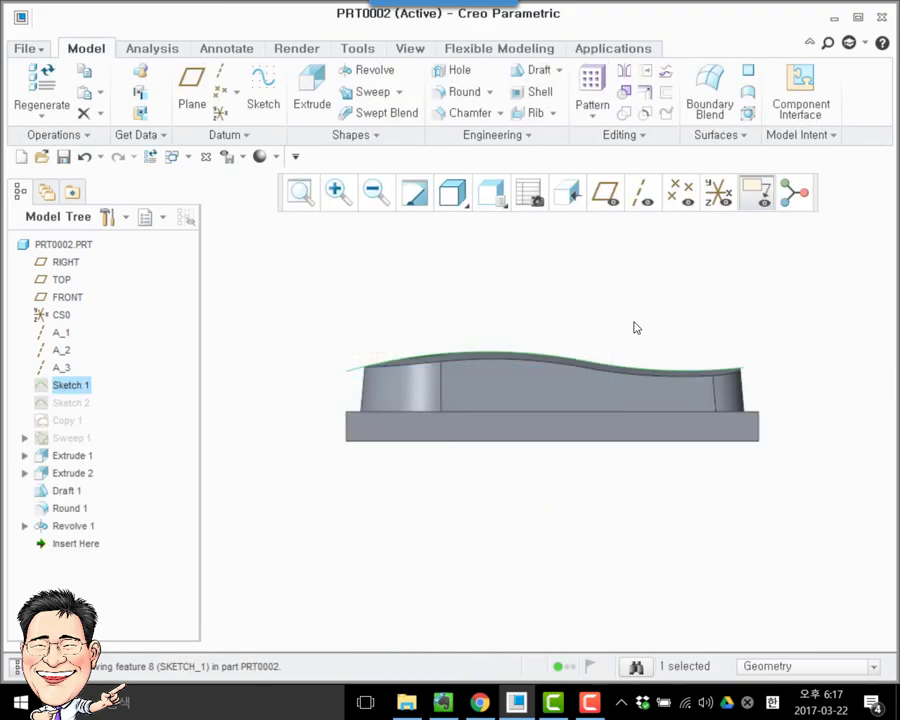
- Start an Extrude sketched on the FRONT plane and draw a rectangle about 31 by 14 across the block's curved top
click(72, 526)
middle_drag(291, 426, 316, 306)
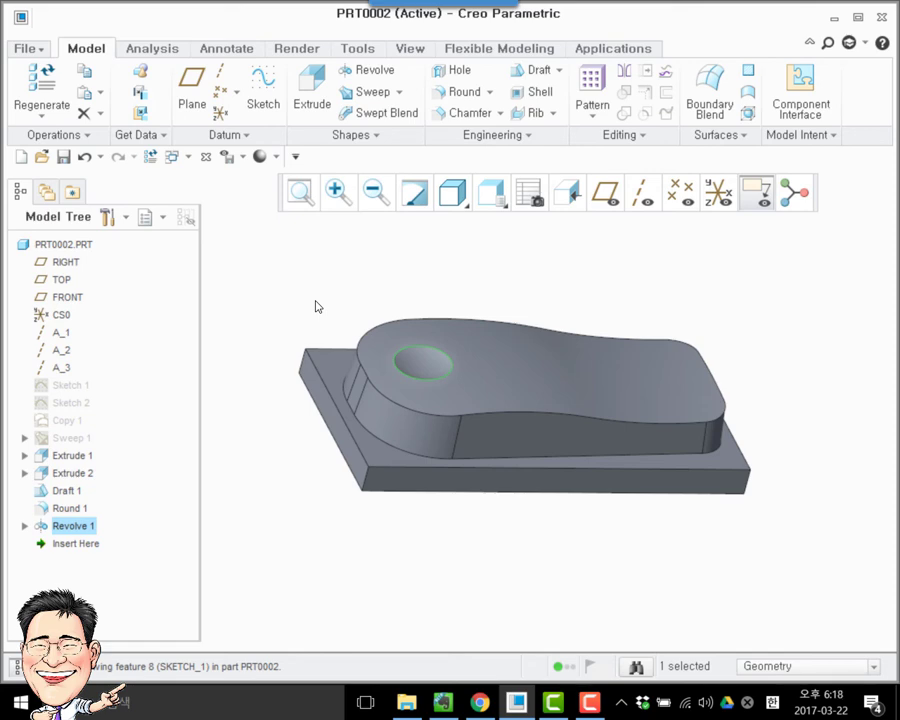
key(f)
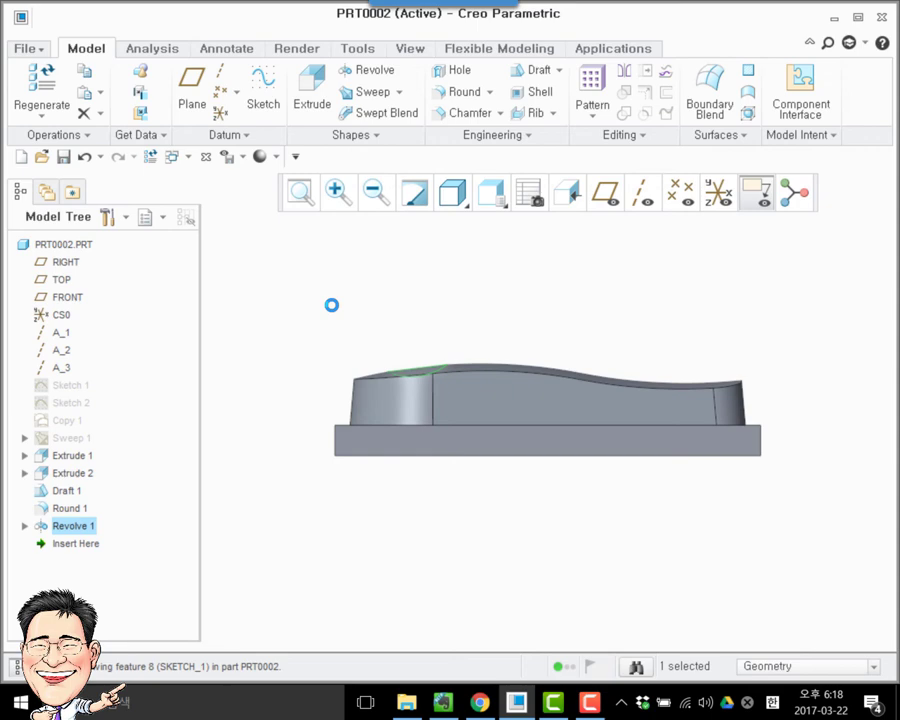
click(313, 233)
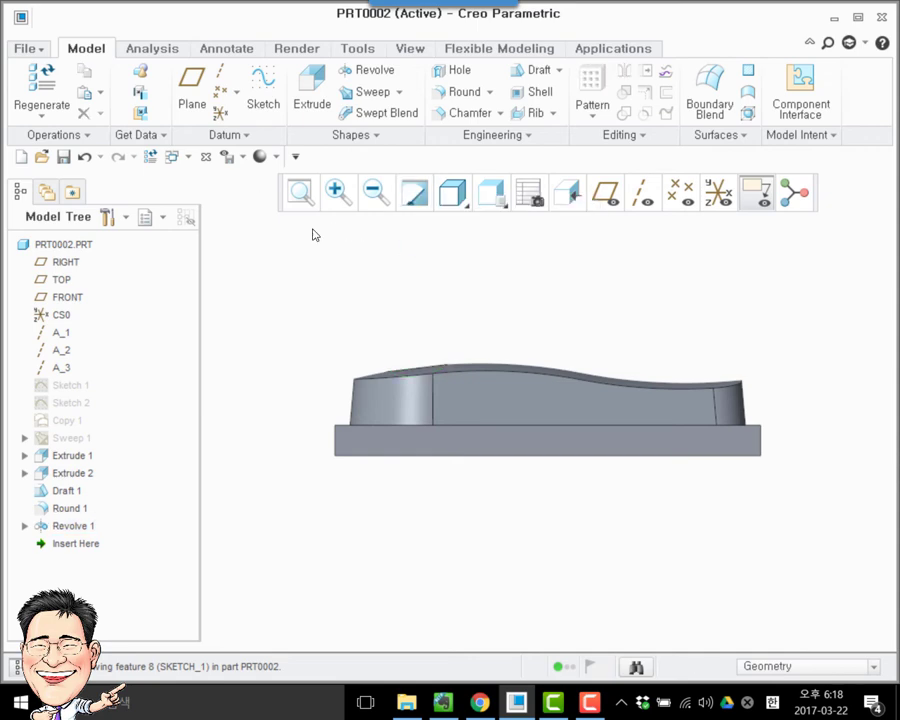
click(312, 95)
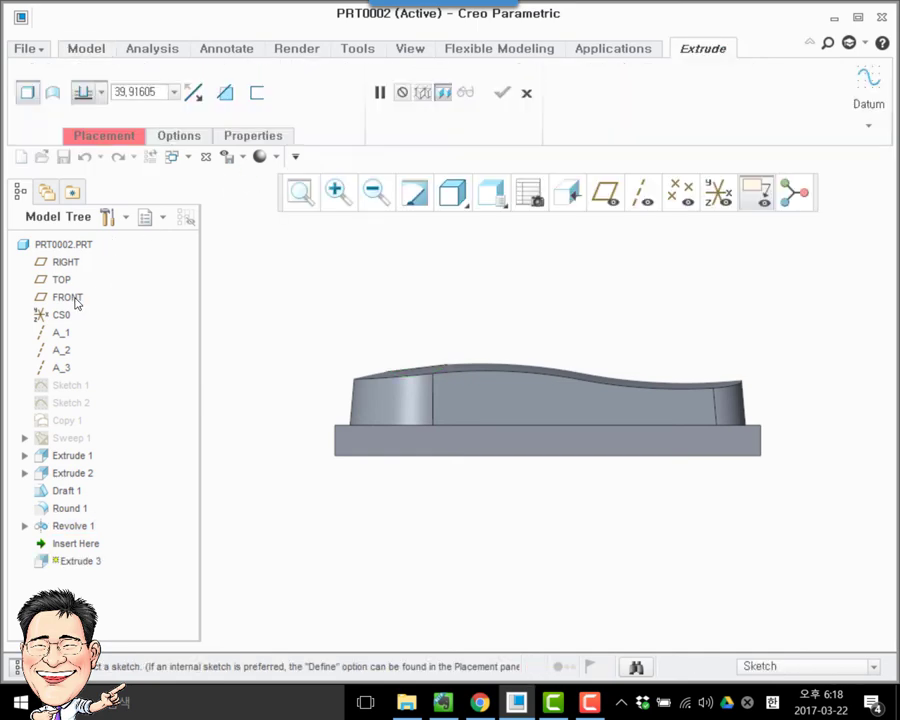
click(67, 297)
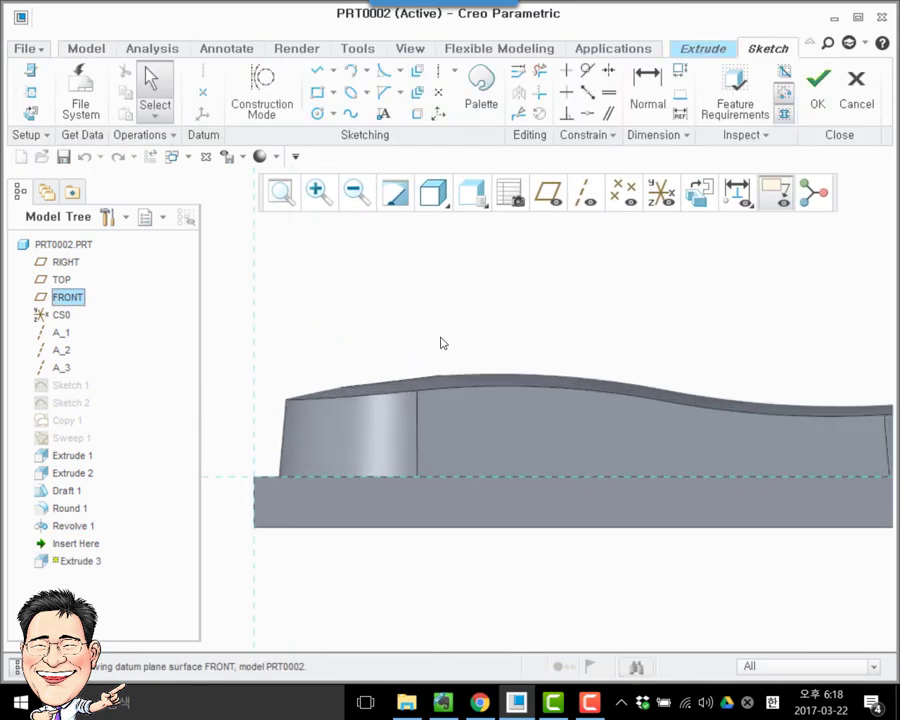
click(318, 92)
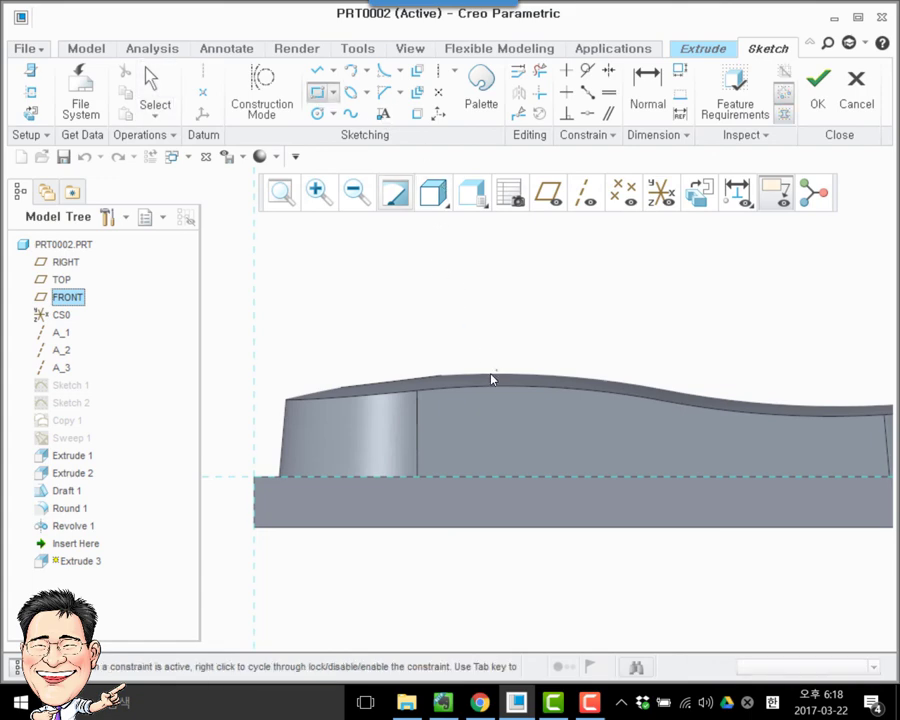
click(466, 333)
click(625, 407)
middle_click(624, 413)
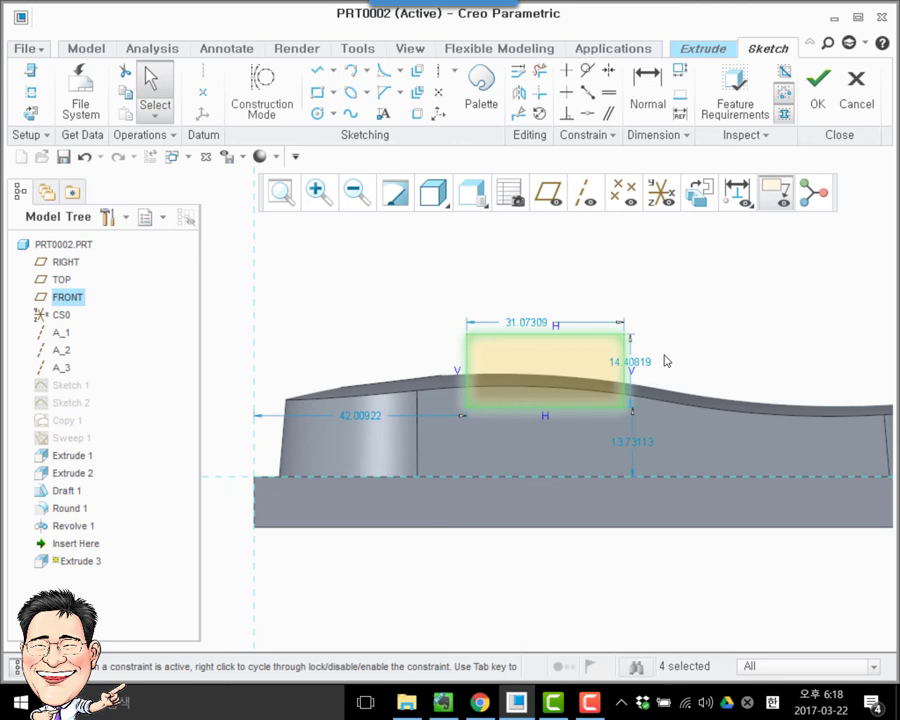
- Set the rectangle's distance from the vertical reference to 42 and its width to 35
double_click(397, 418)
text(42)
key(Return)
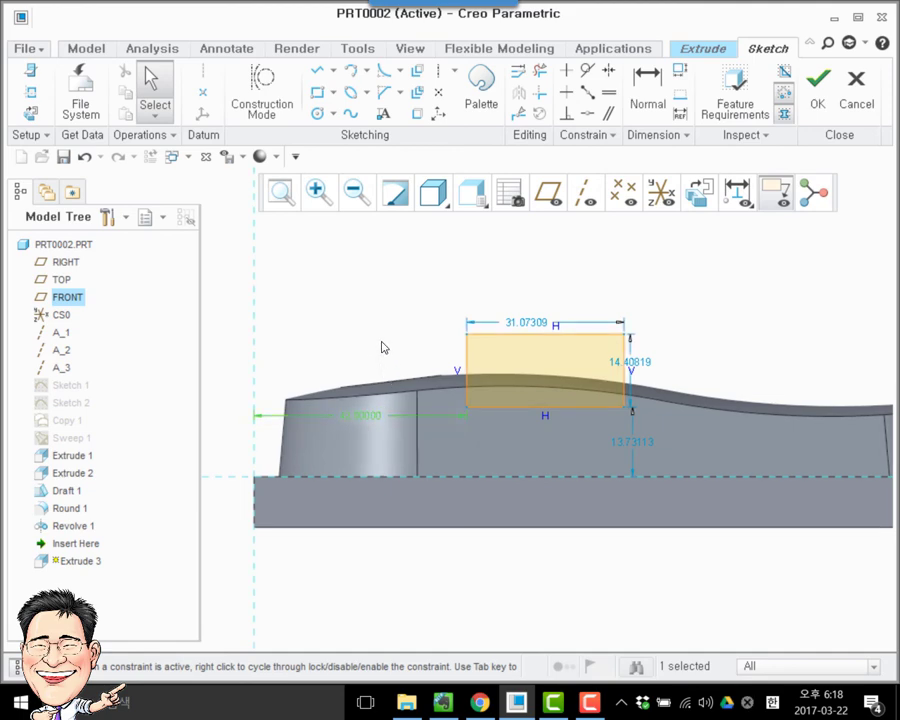
double_click(492, 318)
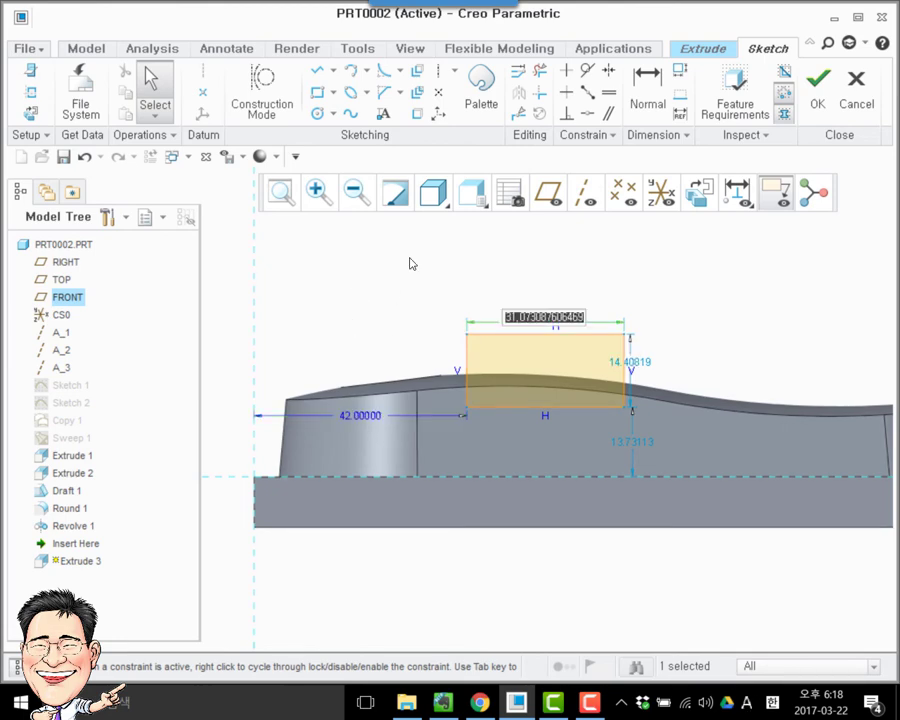
text(35)
key(Return)
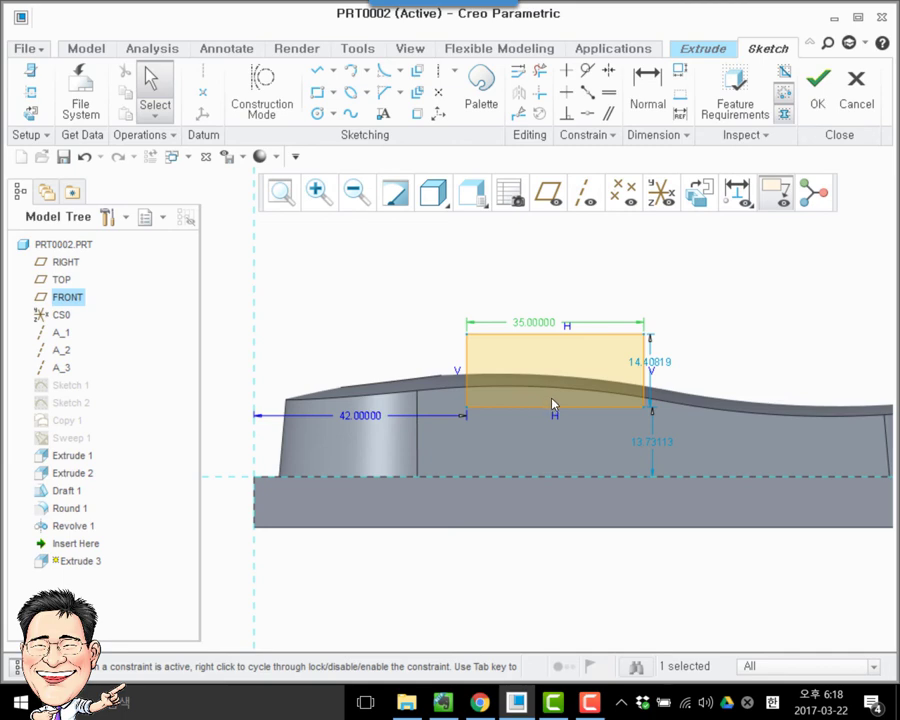
- Set the rectangle's lower edge 14 above the horizontal reference and its height to 10, and accept the sketch
double_click(652, 442)
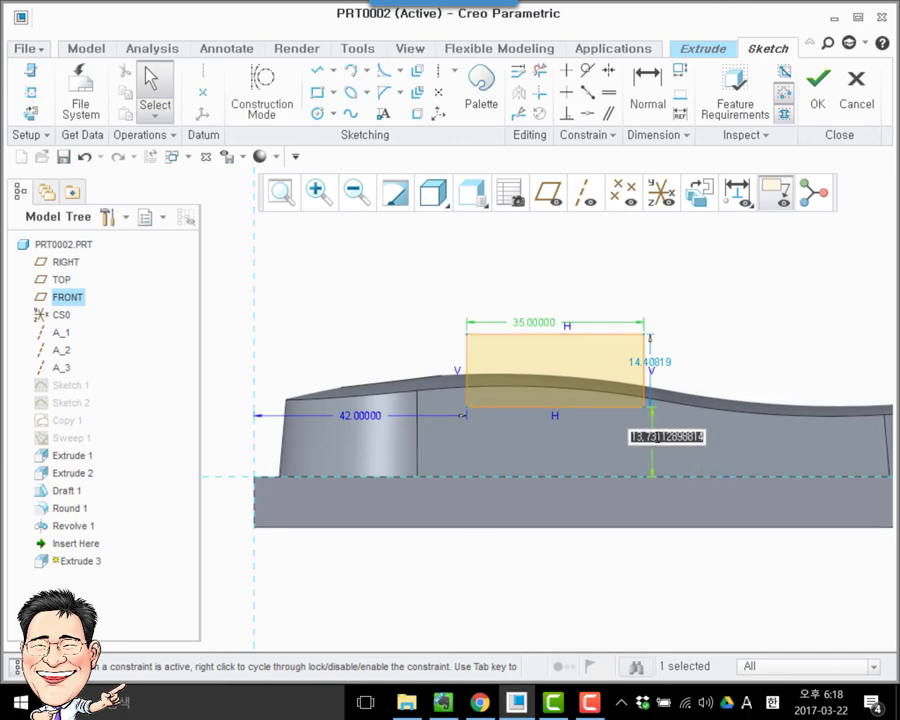
text(14)
key(Return)
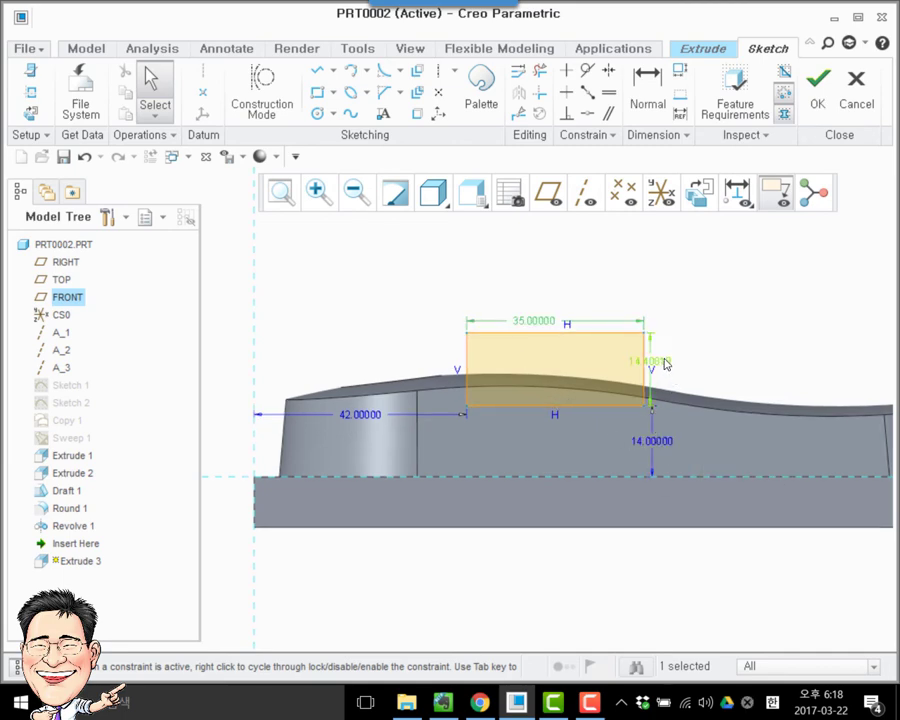
double_click(664, 363)
text(10)
key(Return)
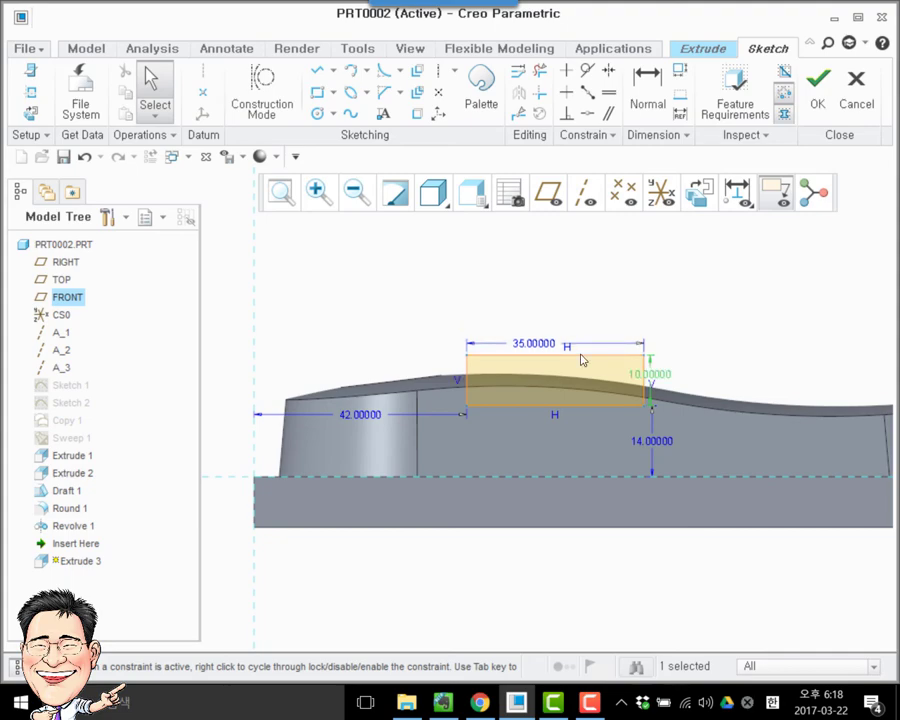
click(818, 84)
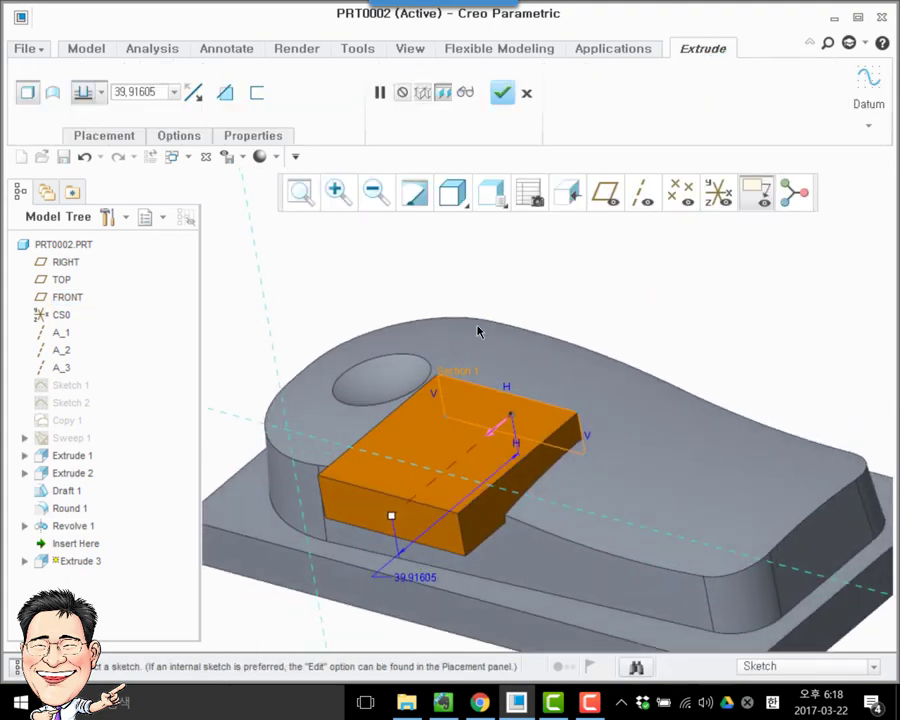
- Complete the extrusion of the rectangle as a material-removing pocket, symmetric about the sketch plane with a total depth of 40
click(225, 92)
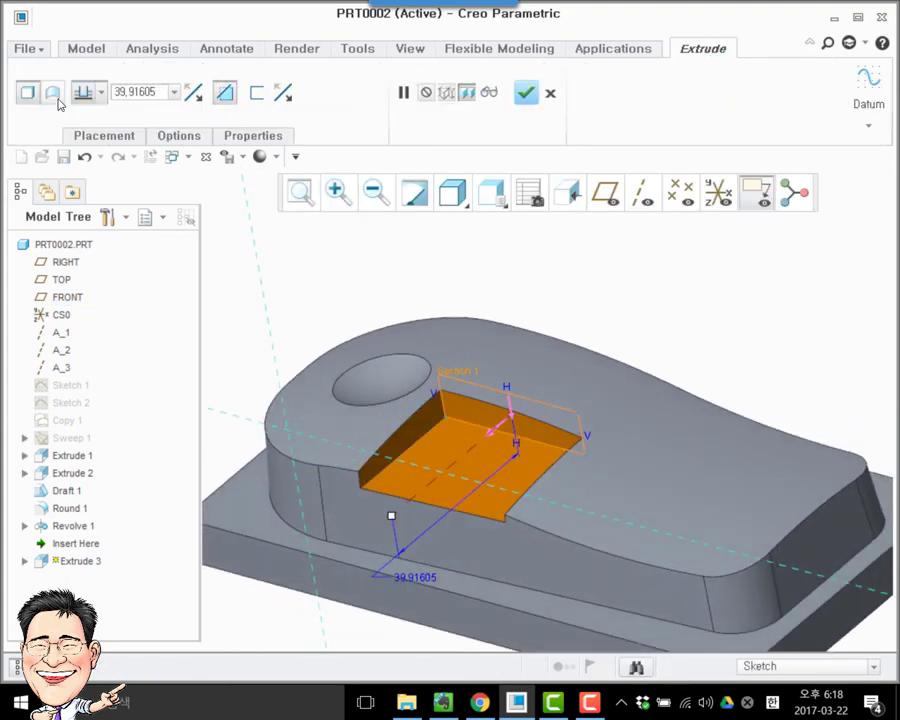
click(100, 92)
click(87, 147)
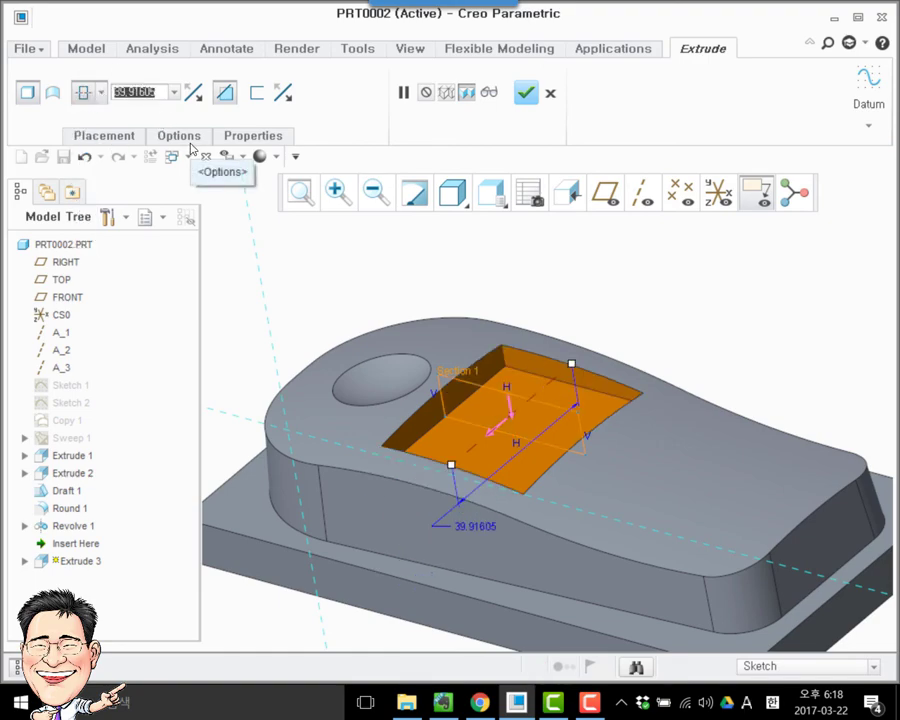
text(40)
key(Return)
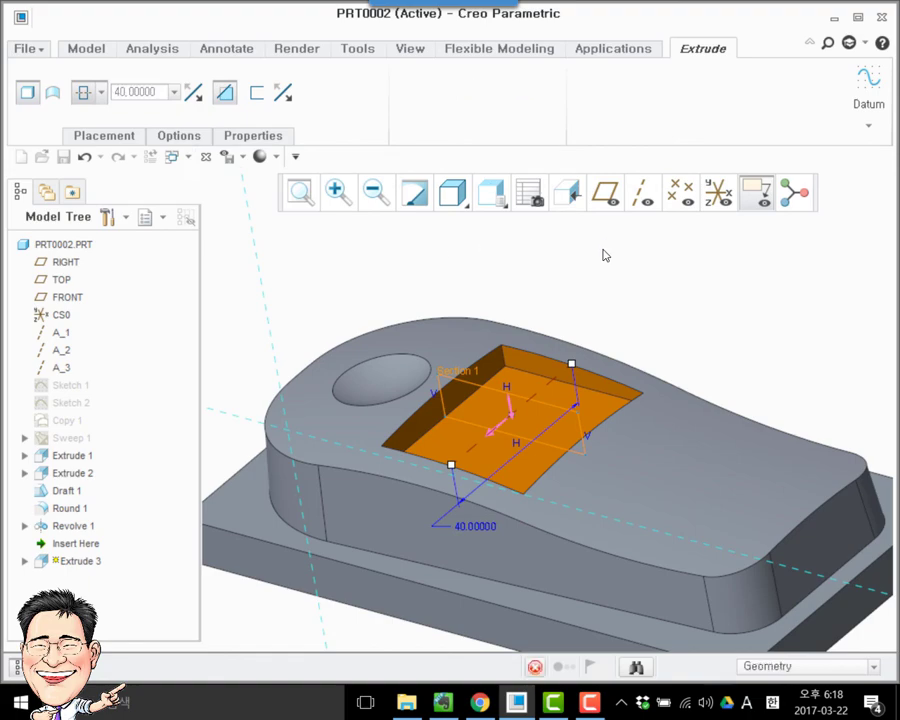
middle_click(604, 255)
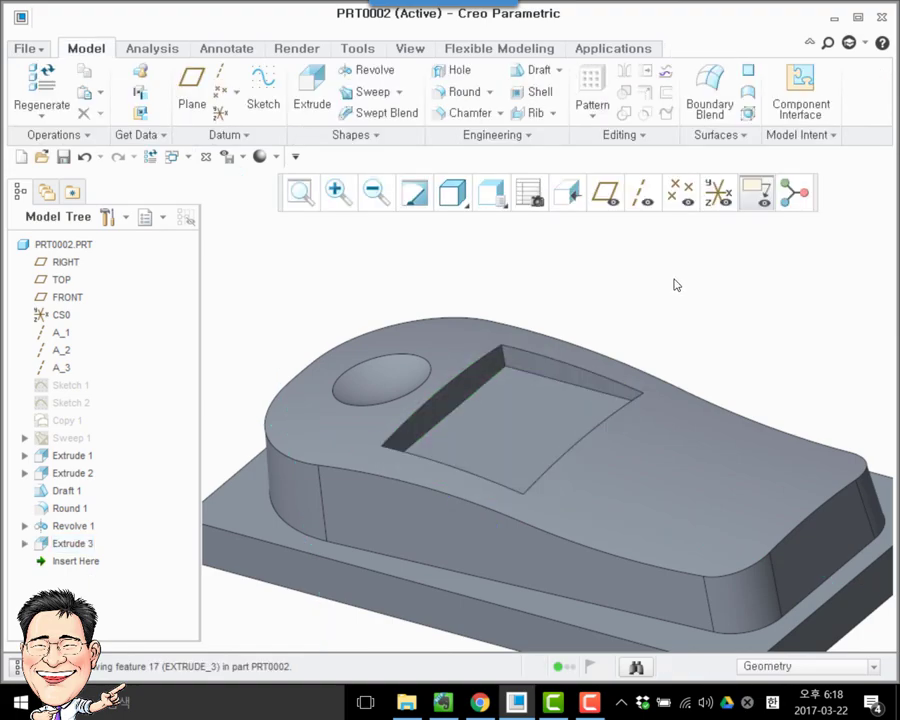